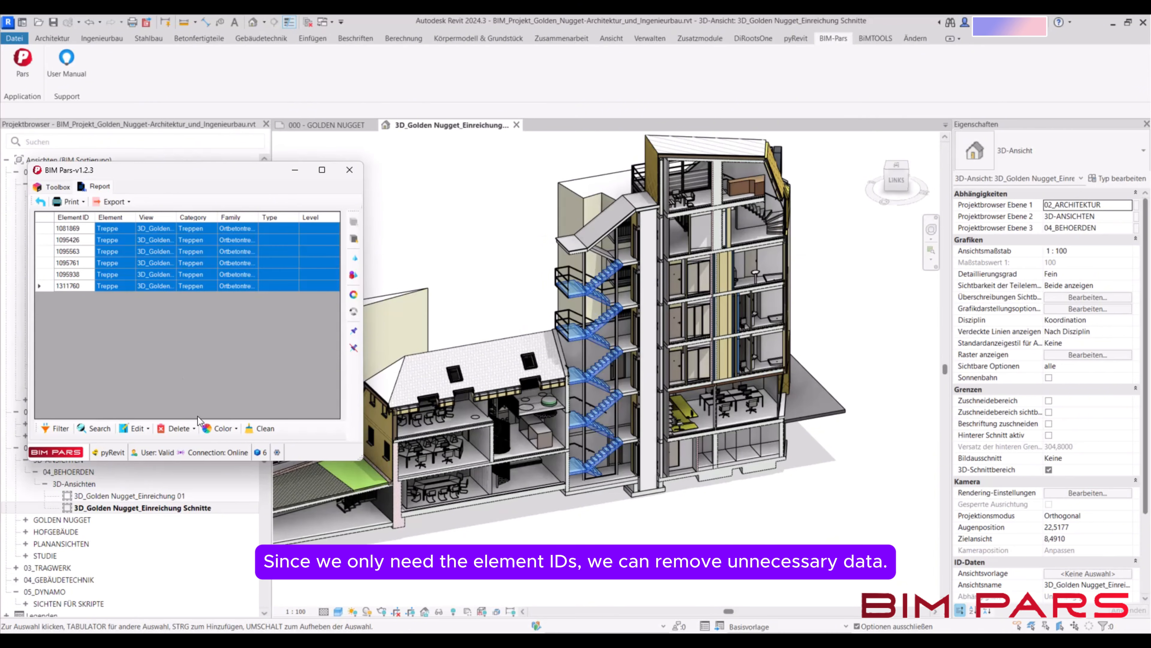
# Delete the selected columns from the report table, keeping only the Element ID column.
pyautogui.click(195, 428)
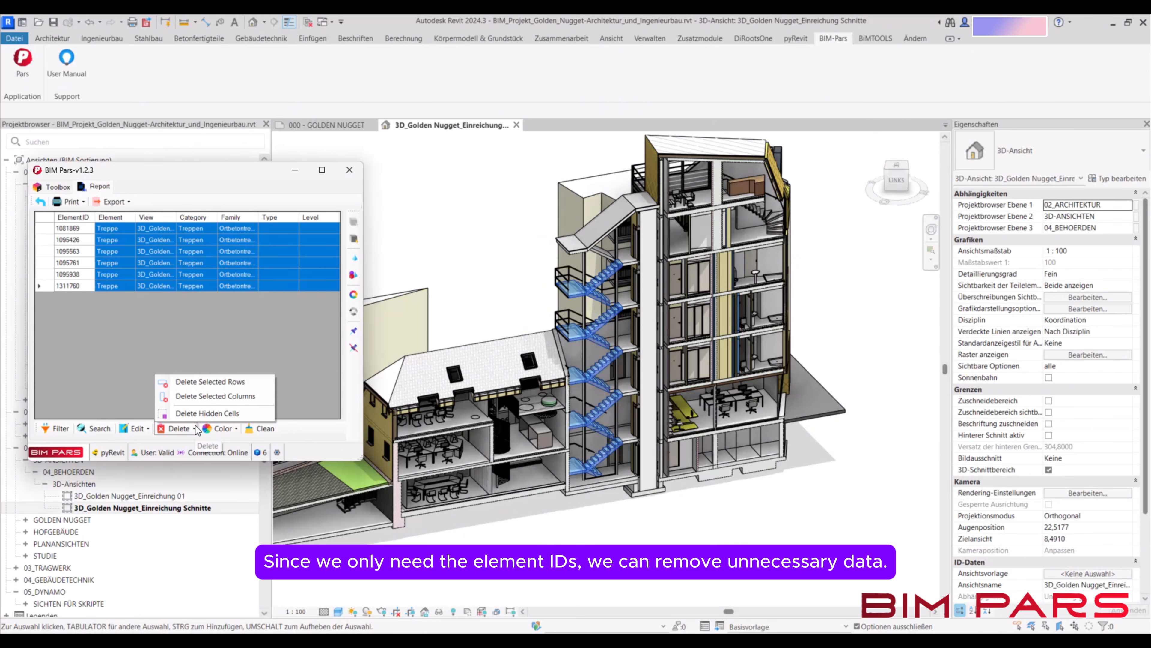
pyautogui.click(194, 395)
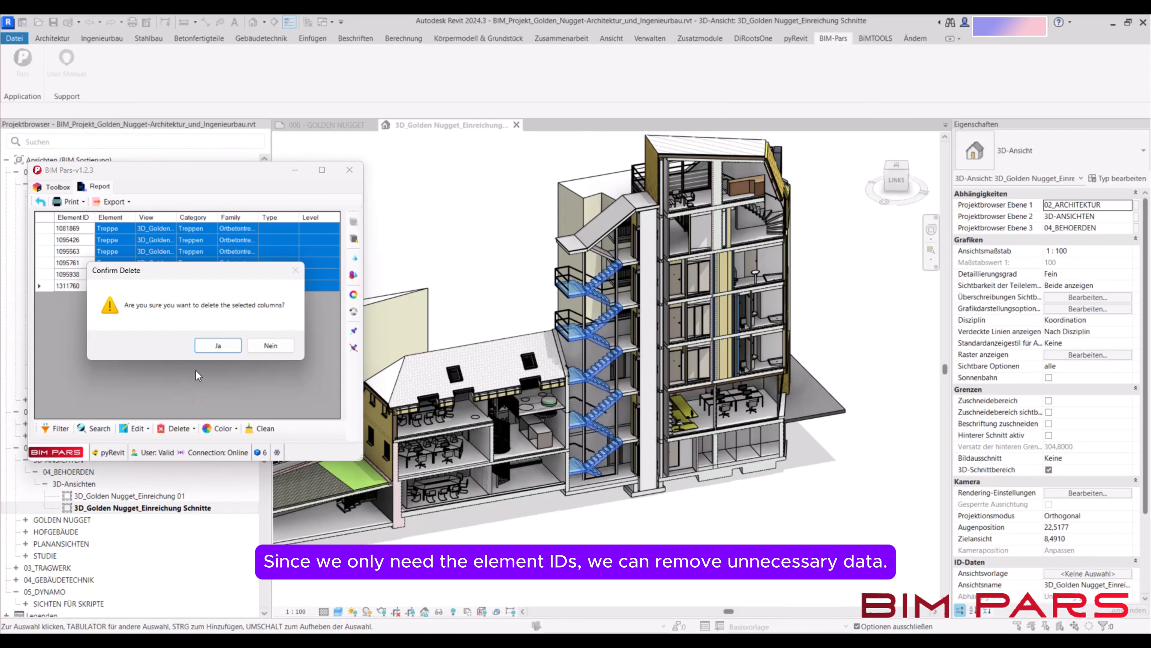
pyautogui.click(210, 347)
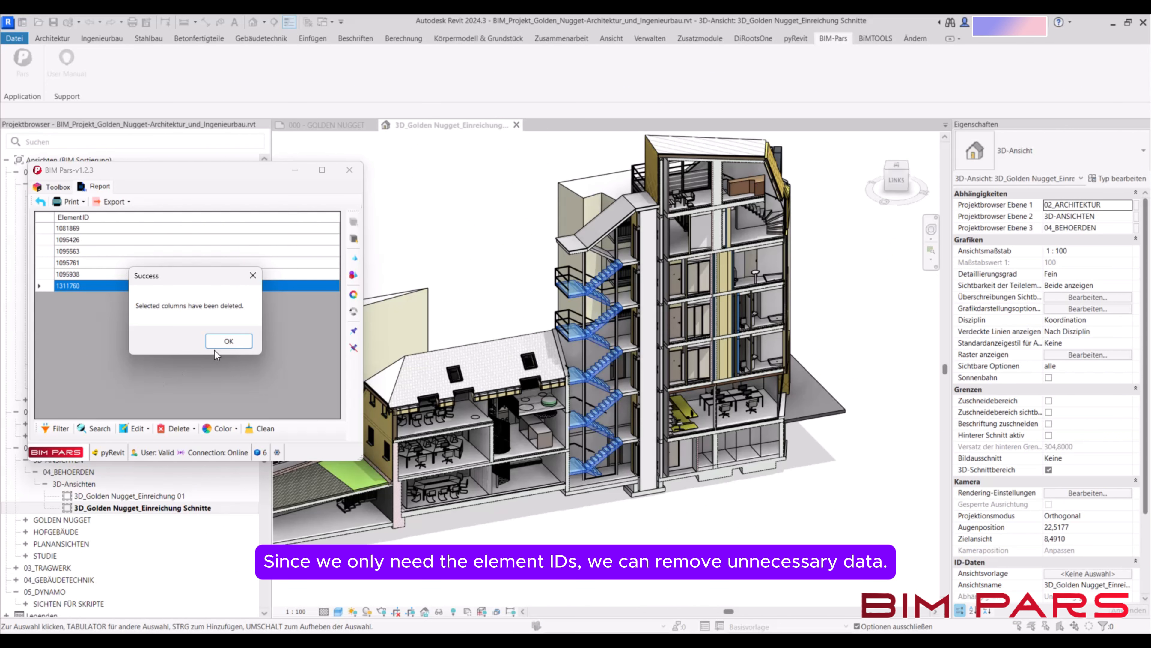
pyautogui.click(225, 342)
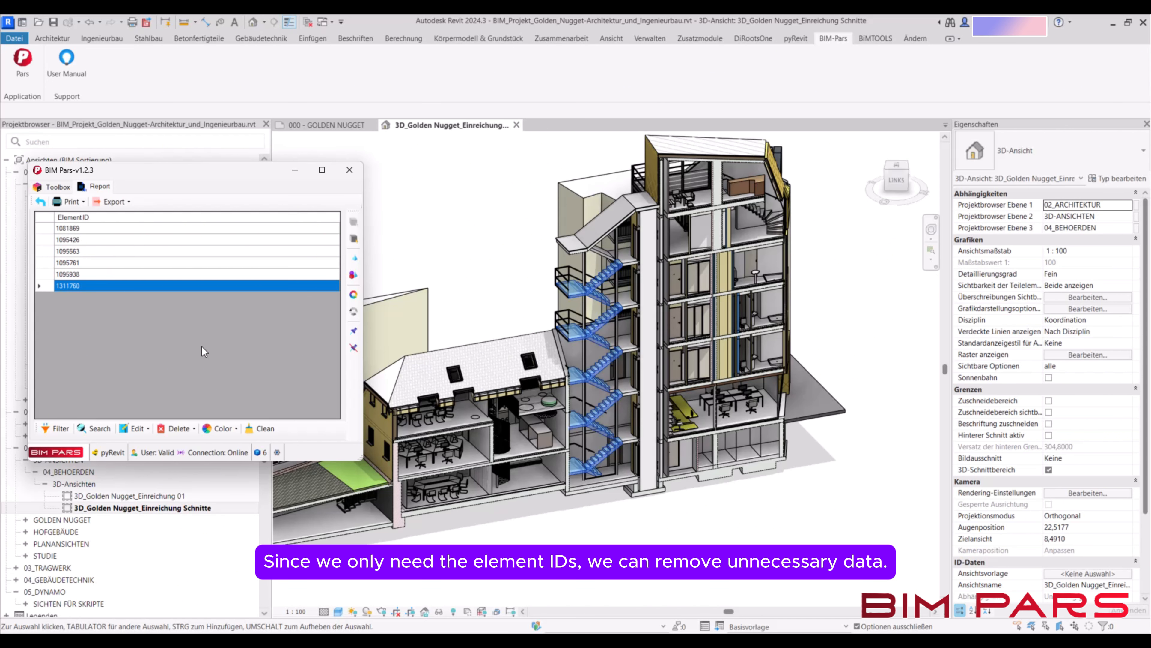
# Add a column to the right of Element ID and name it Parameter.
pyautogui.click(149, 429)
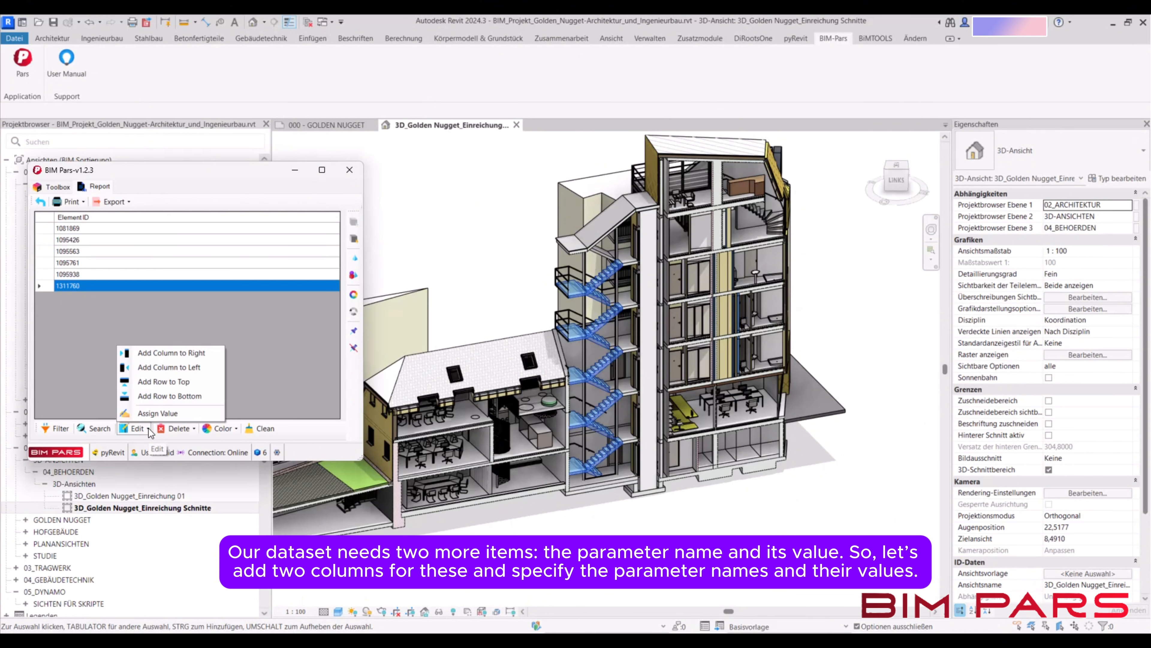
pyautogui.click(181, 355)
pyautogui.click(283, 346)
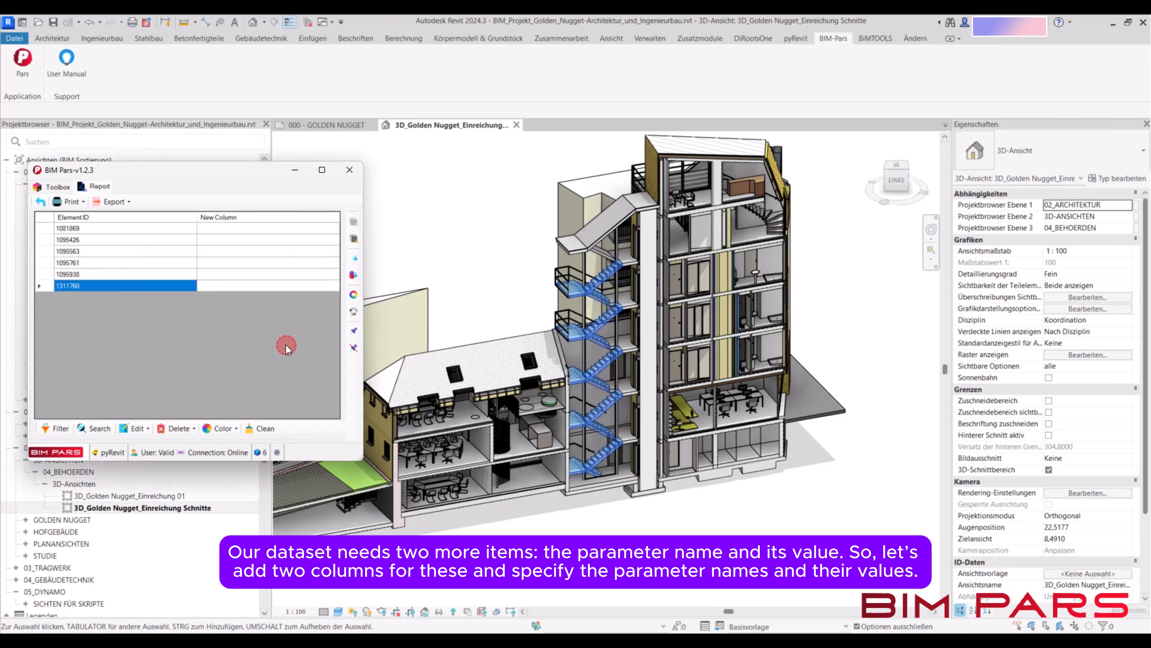
pyautogui.click(227, 229)
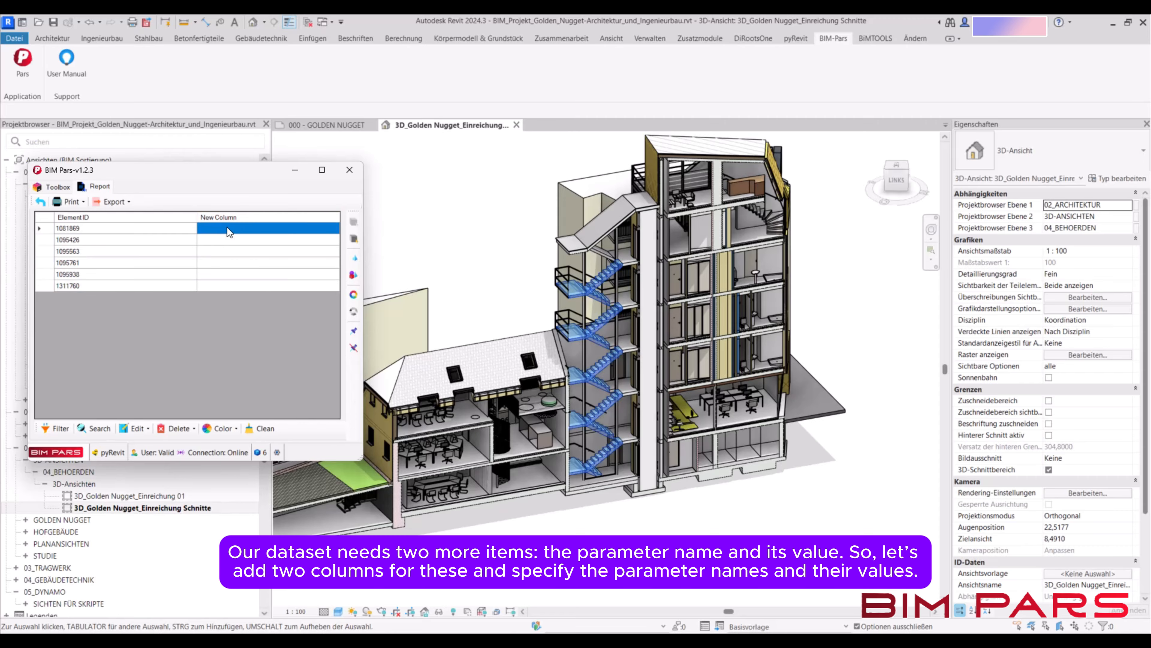
pyautogui.doubleClick(225, 218)
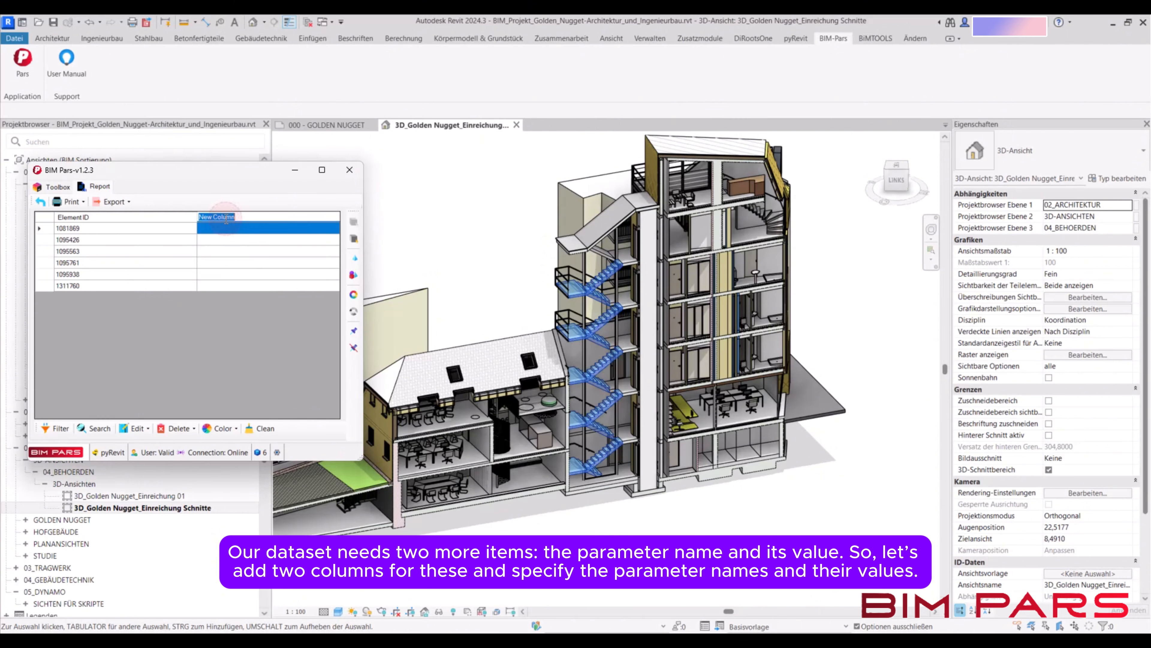
pyautogui.write('Val')
pyautogui.press('BackSpace')
pyautogui.press('BackSpace')
pyautogui.write('pa')
pyautogui.write('Pa')
pyautogui.click(213, 227)
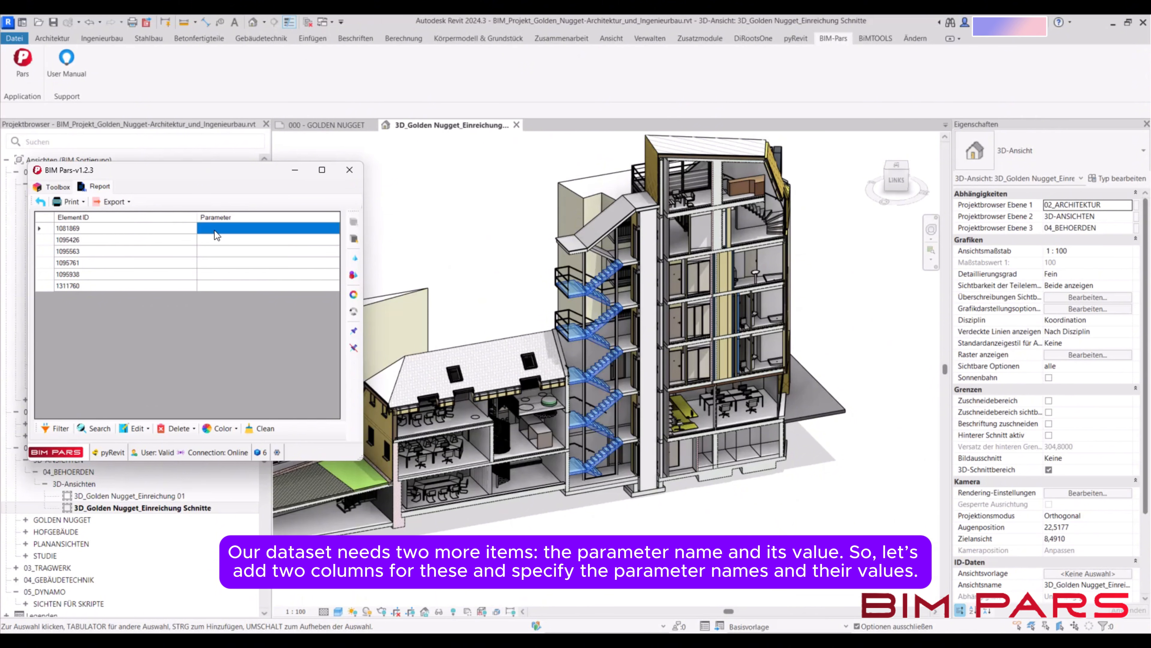
# Enter test_a as the parameter name in the first row and copy it.
pyautogui.click(214, 229)
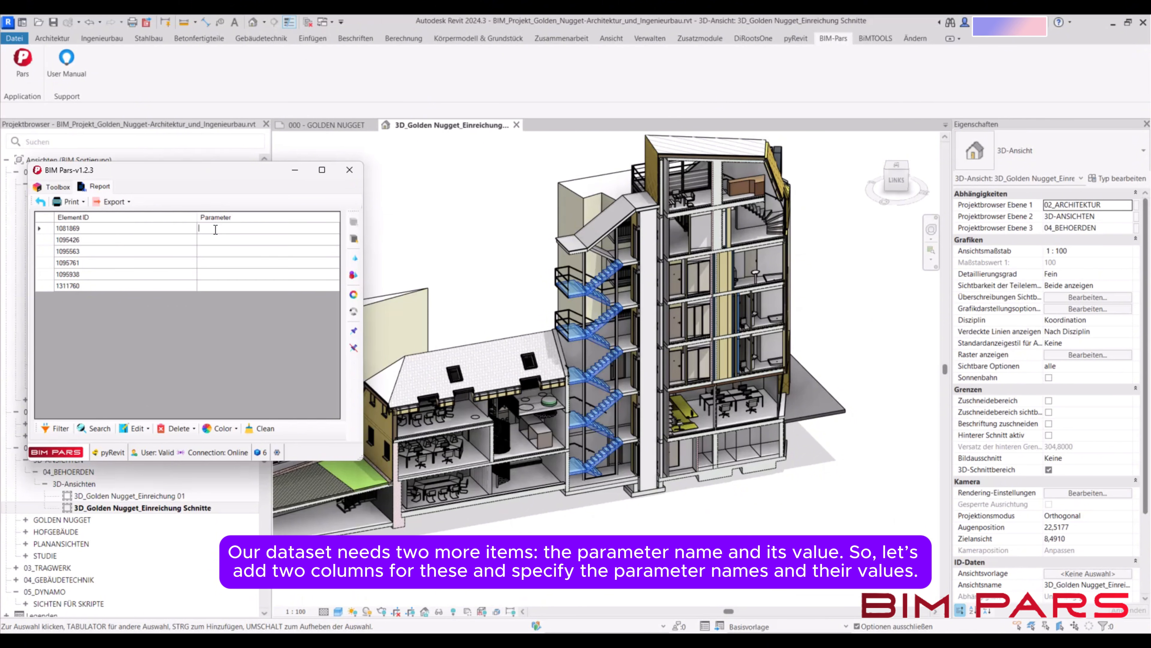
pyautogui.write('test_a')
pyautogui.doubleClick(227, 229)
pyautogui.hotkey('ctrl', 'c')
# Paste test_a into the Parameter cells of the remaining five rows.
pyautogui.click(220, 239)
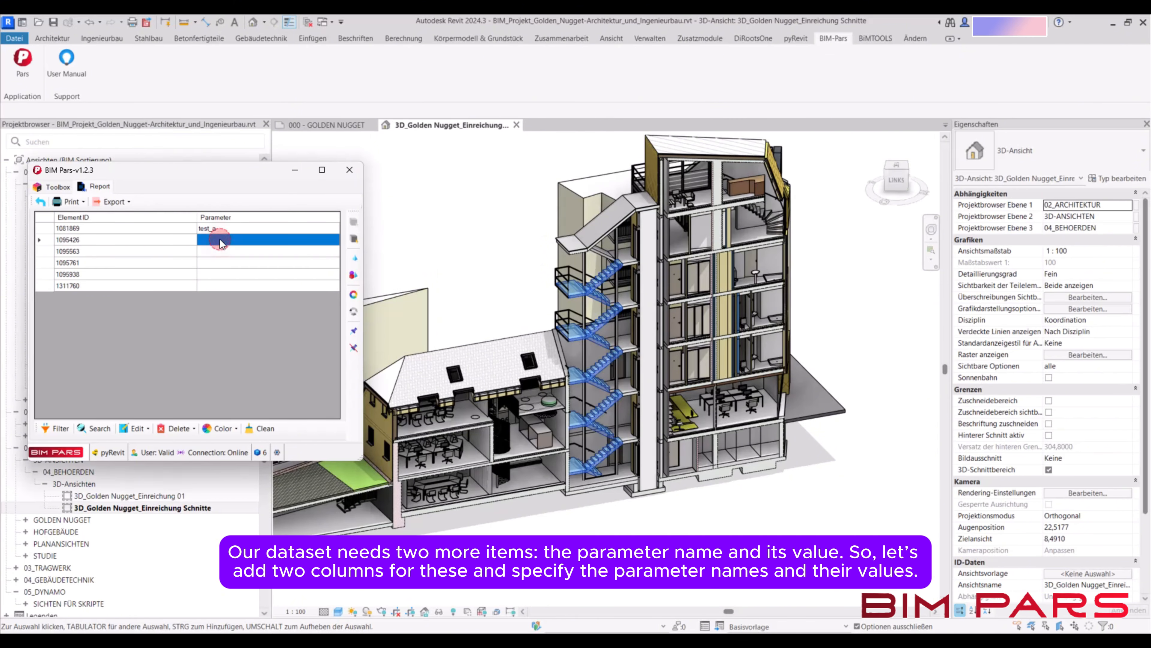
pyautogui.hotkey('ctrl', 'v')
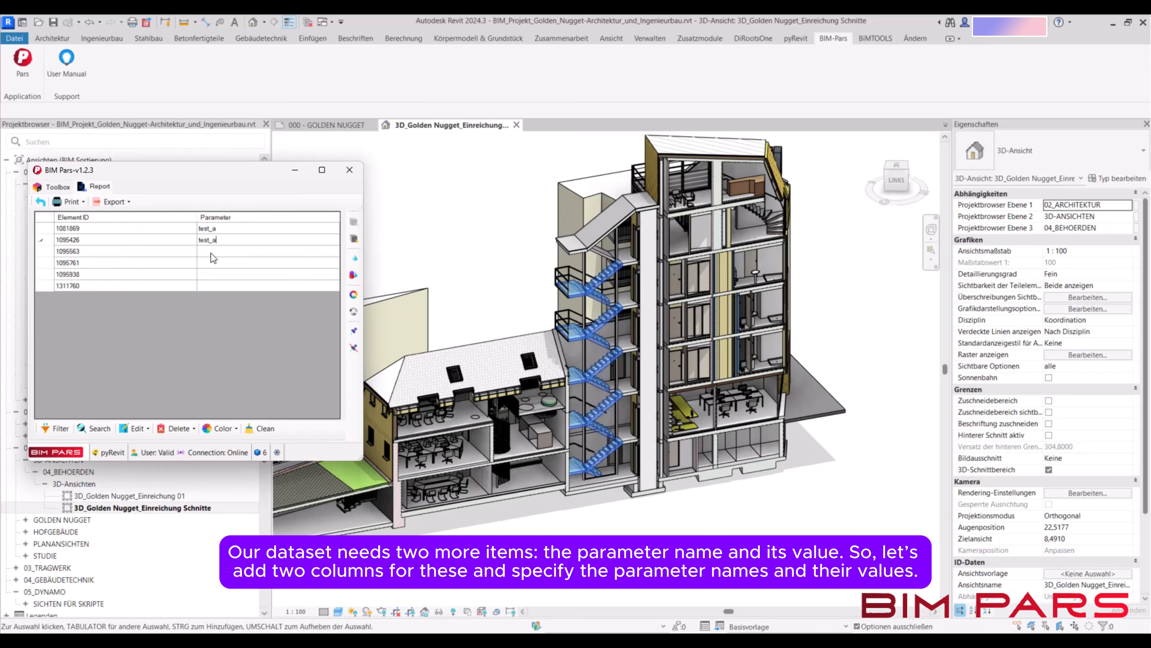
pyautogui.click(211, 252)
pyautogui.hotkey('ctrl', 'v')
pyautogui.click(212, 261)
pyautogui.click(212, 261)
pyautogui.click(212, 275)
pyautogui.click(212, 277)
pyautogui.hotkey('ctrl', 'v')
pyautogui.click(210, 286)
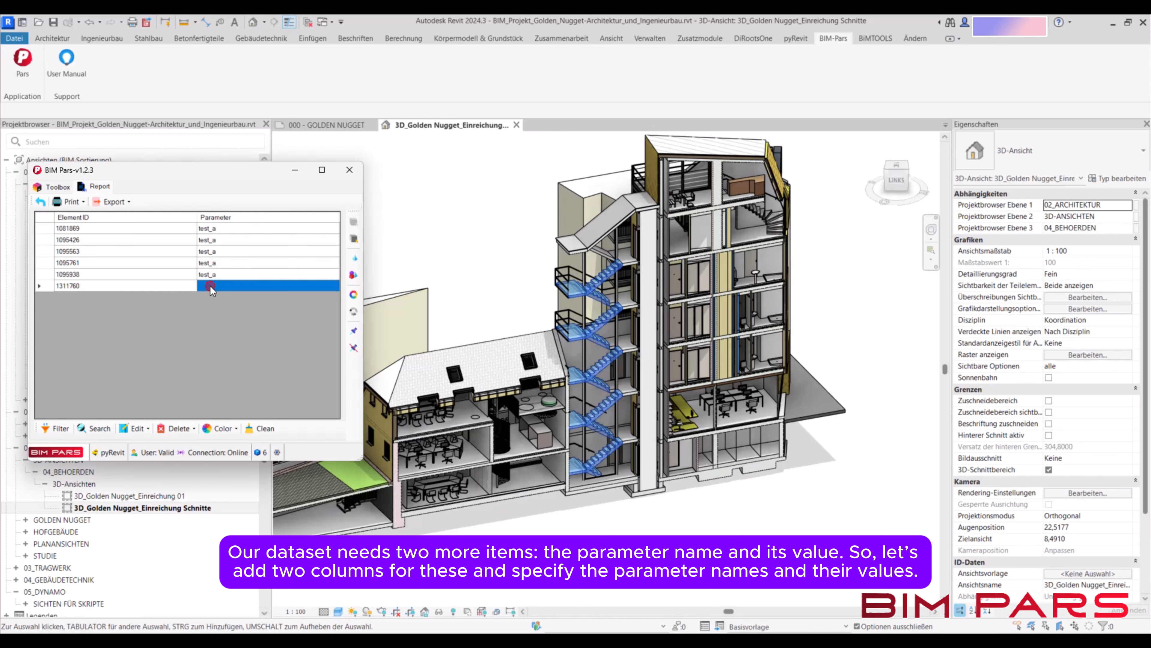
pyautogui.click(210, 286)
pyautogui.hotkey('ctrl', 'v')
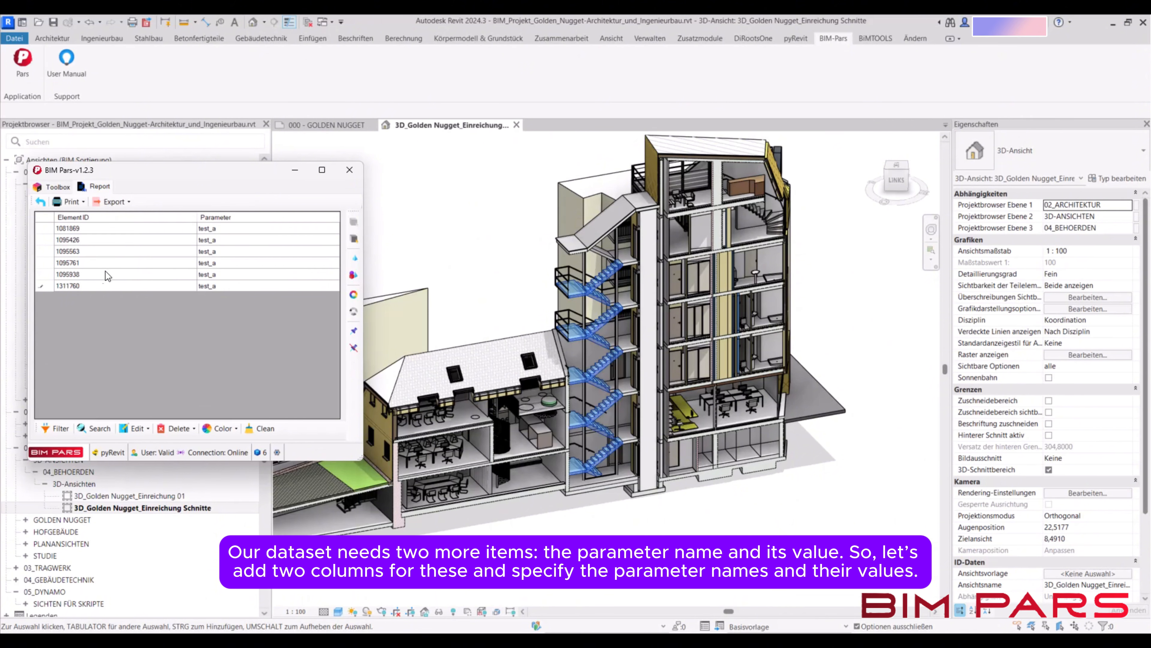
# Add a column to the right of Parameter and name it Value.
pyautogui.moveTo(80, 286); pyautogui.dragTo(93, 227)
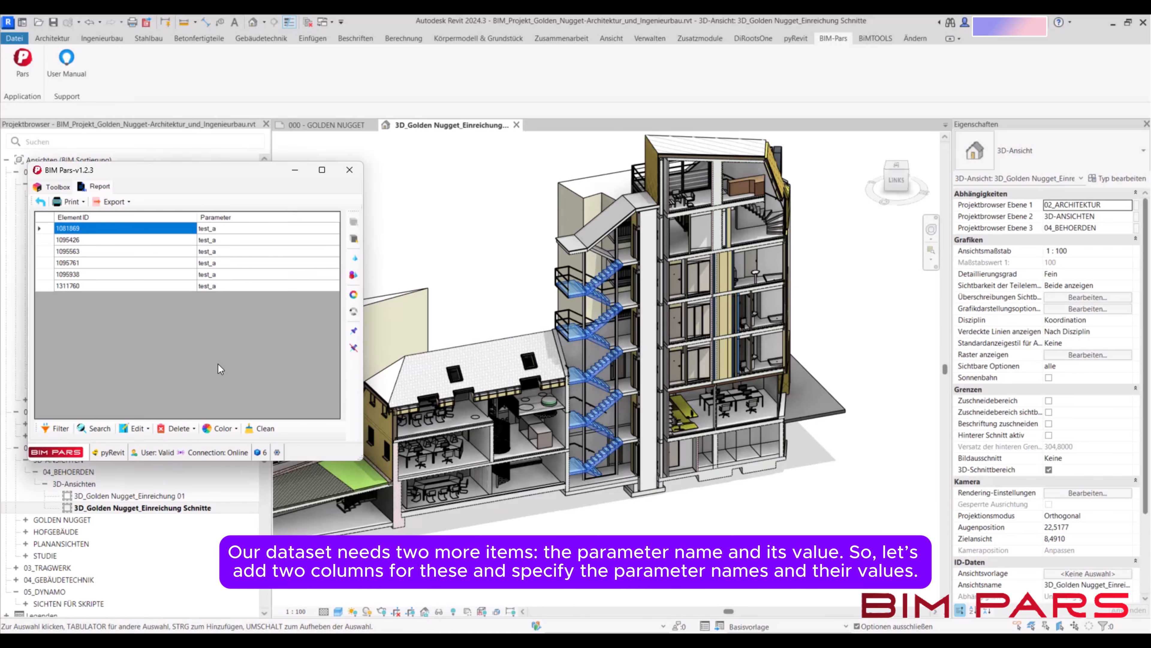
pyautogui.click(146, 428)
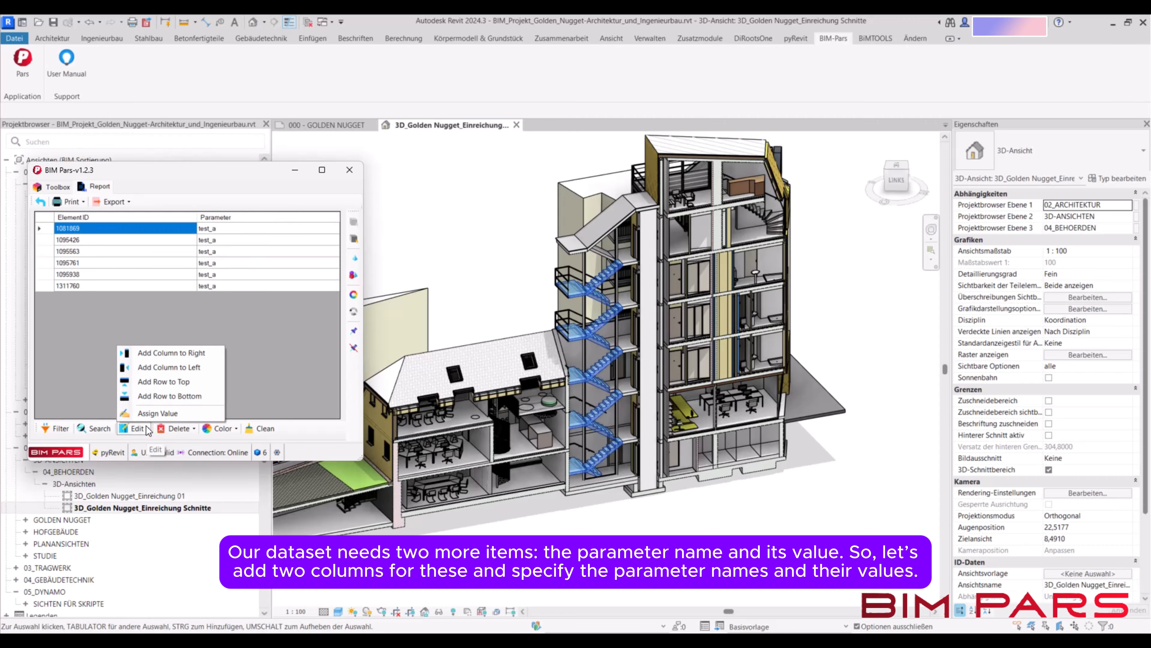
pyautogui.click(254, 228)
pyautogui.click(142, 429)
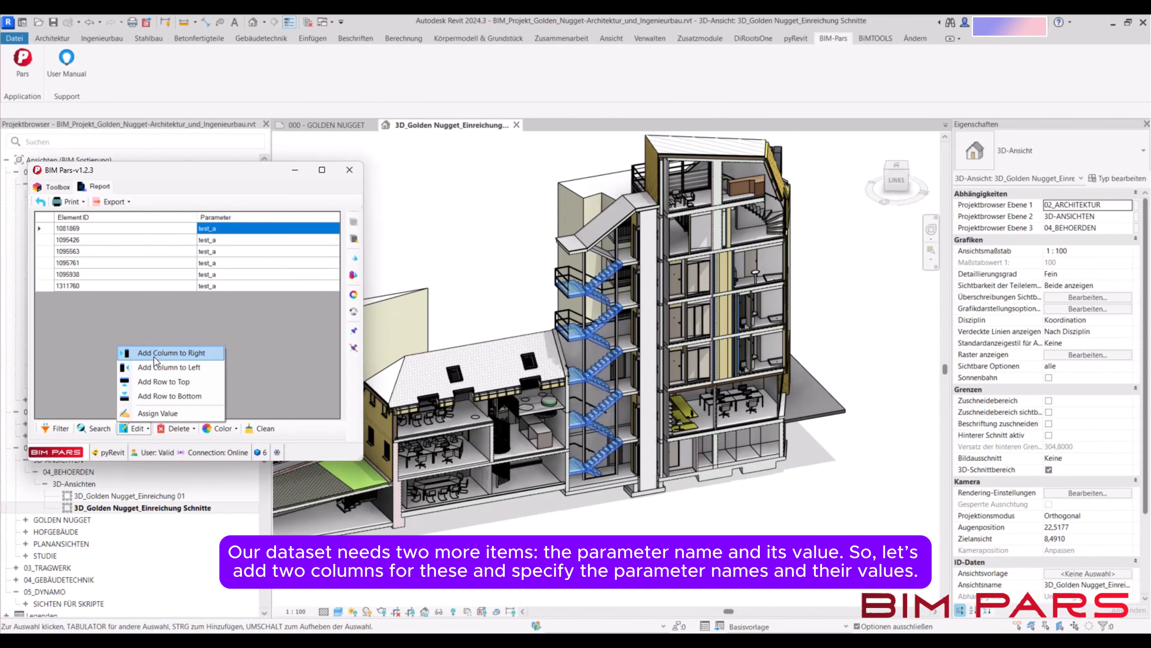
pyautogui.click(193, 353)
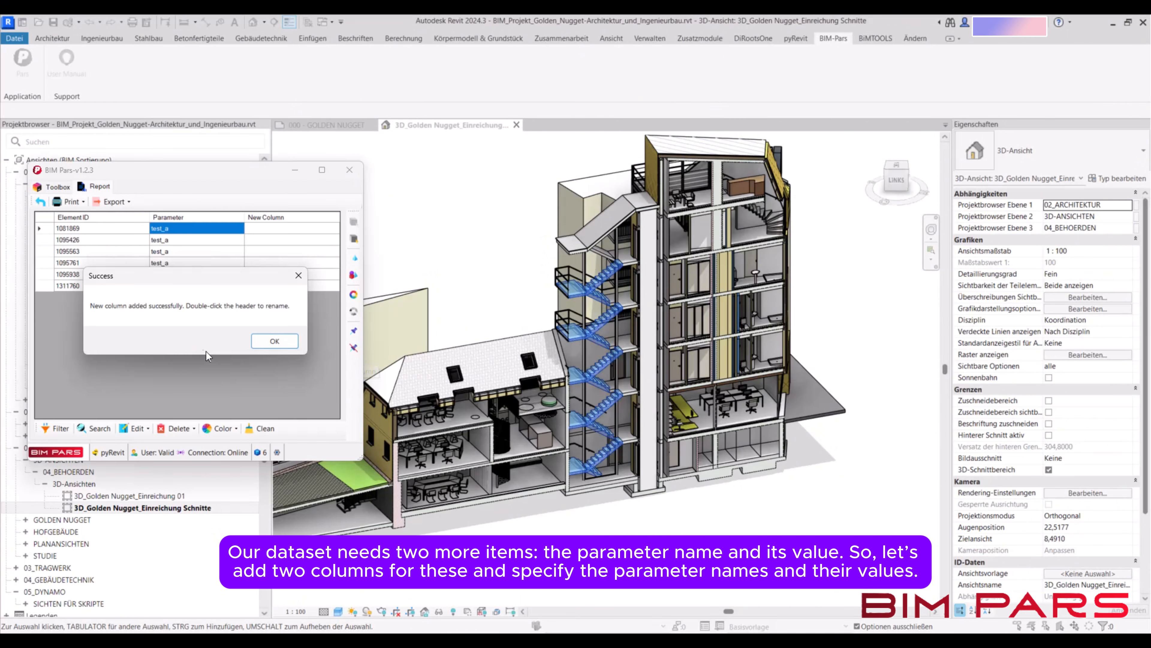
pyautogui.click(267, 336)
pyautogui.doubleClick(264, 217)
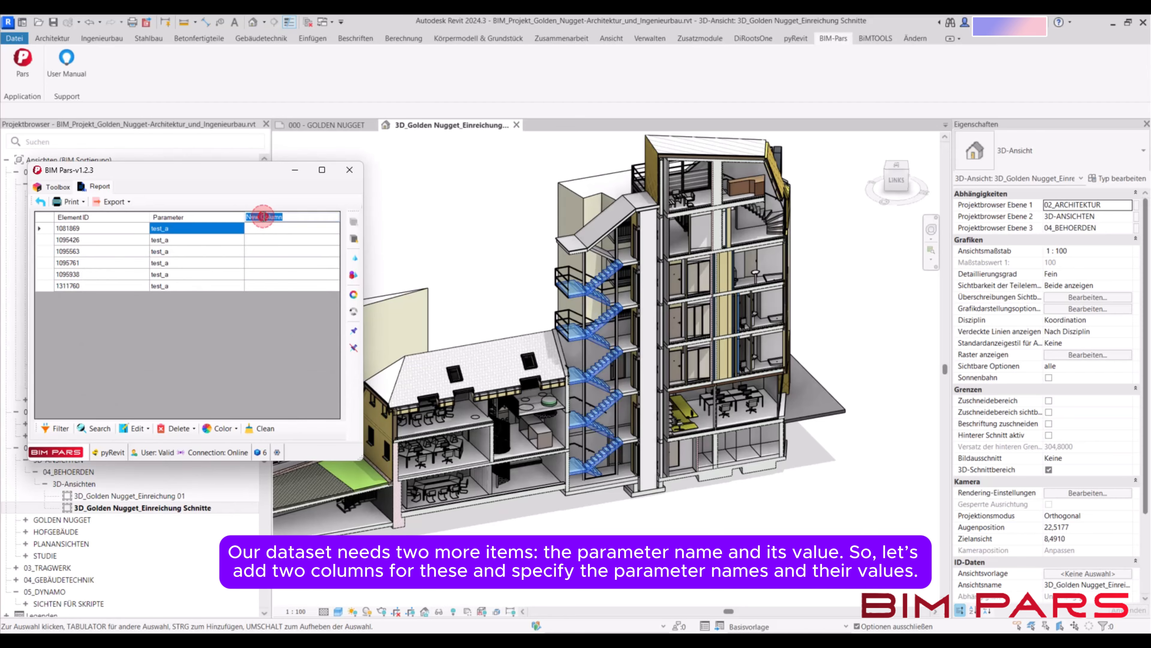
pyautogui.write('Va')
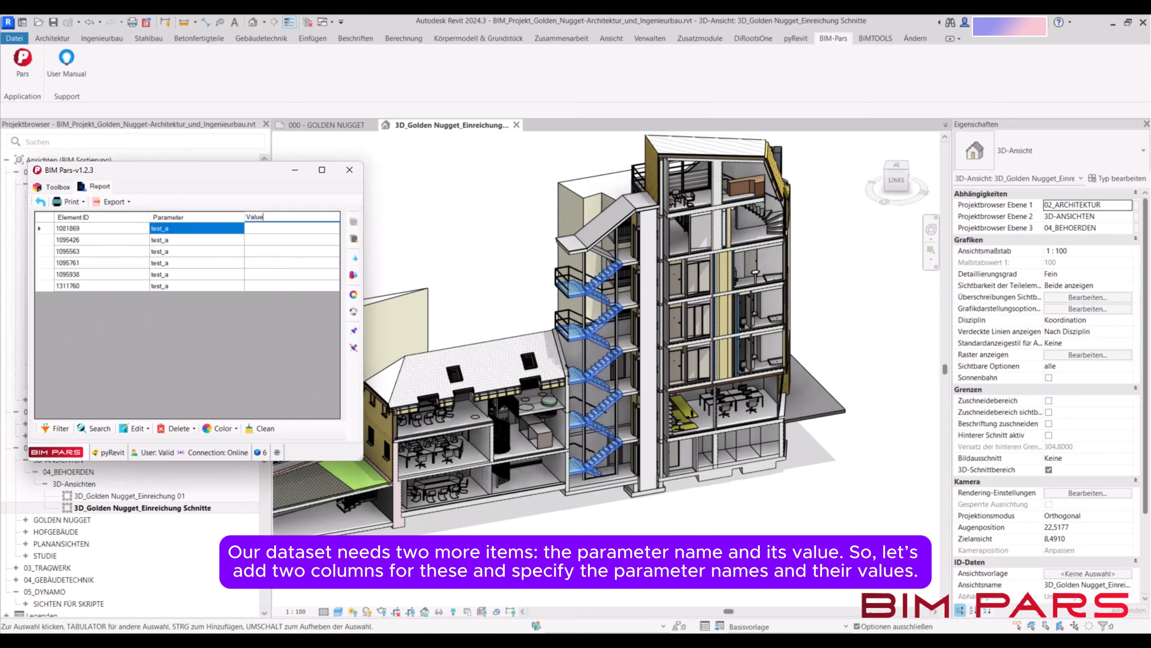
pyautogui.write('lue')
pyautogui.click(302, 232)
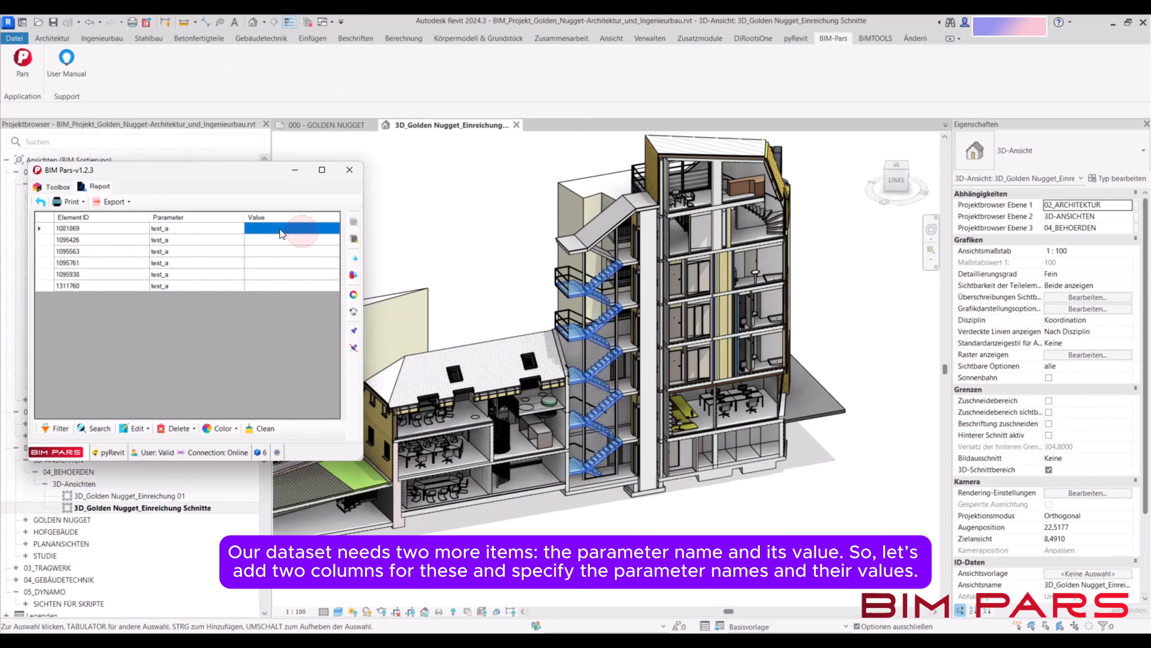
# Fill the Value column for the six rows with A, B, C, D, E and F in order.
pyautogui.click(276, 228)
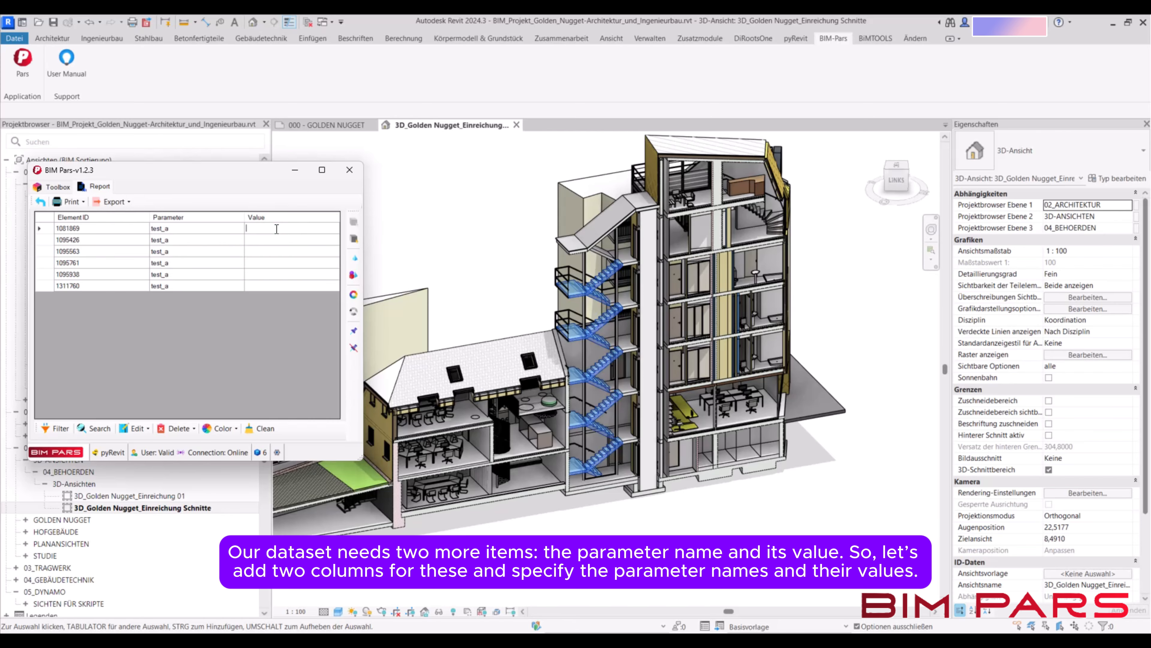
pyautogui.write('A')
pyautogui.click(259, 240)
pyautogui.click(260, 239)
pyautogui.write('B')
pyautogui.click(258, 251)
pyautogui.click(257, 250)
pyautogui.write('C')
pyautogui.click(254, 259)
pyautogui.click(253, 259)
pyautogui.write('D')
pyautogui.click(254, 273)
pyautogui.click(254, 272)
pyautogui.write('E')
pyautogui.click(256, 285)
pyautogui.click(256, 286)
pyautogui.write('F')
# Export the table as an XLSX file named ID List in the Desktop test folder.
pyautogui.click(129, 203)
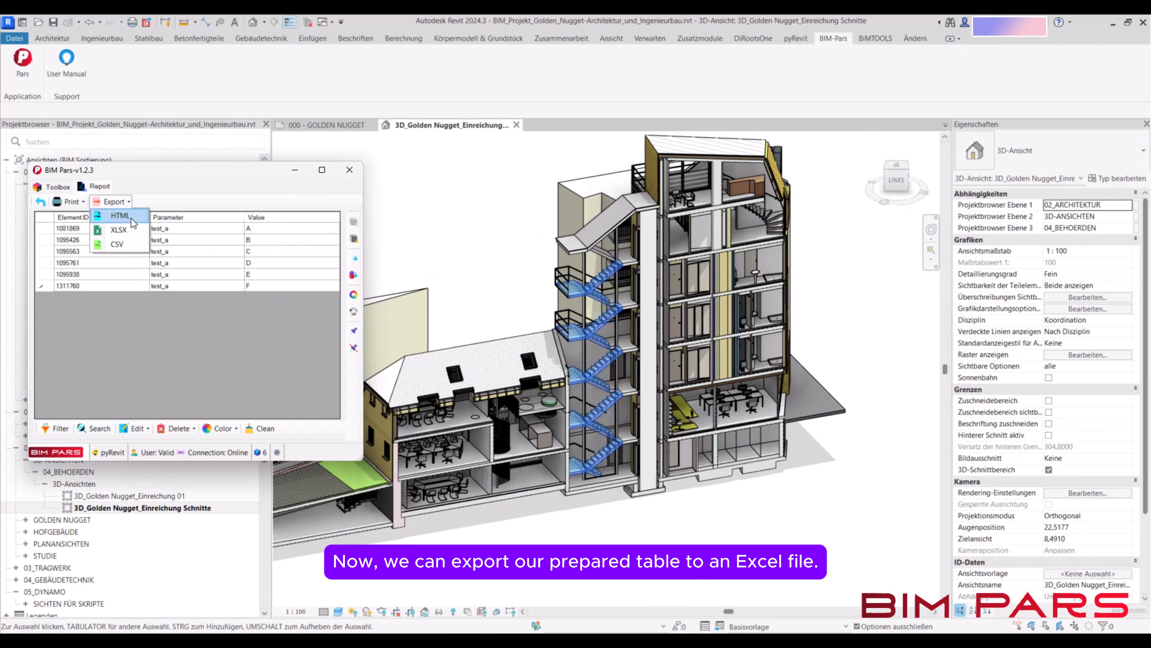
pyautogui.click(118, 230)
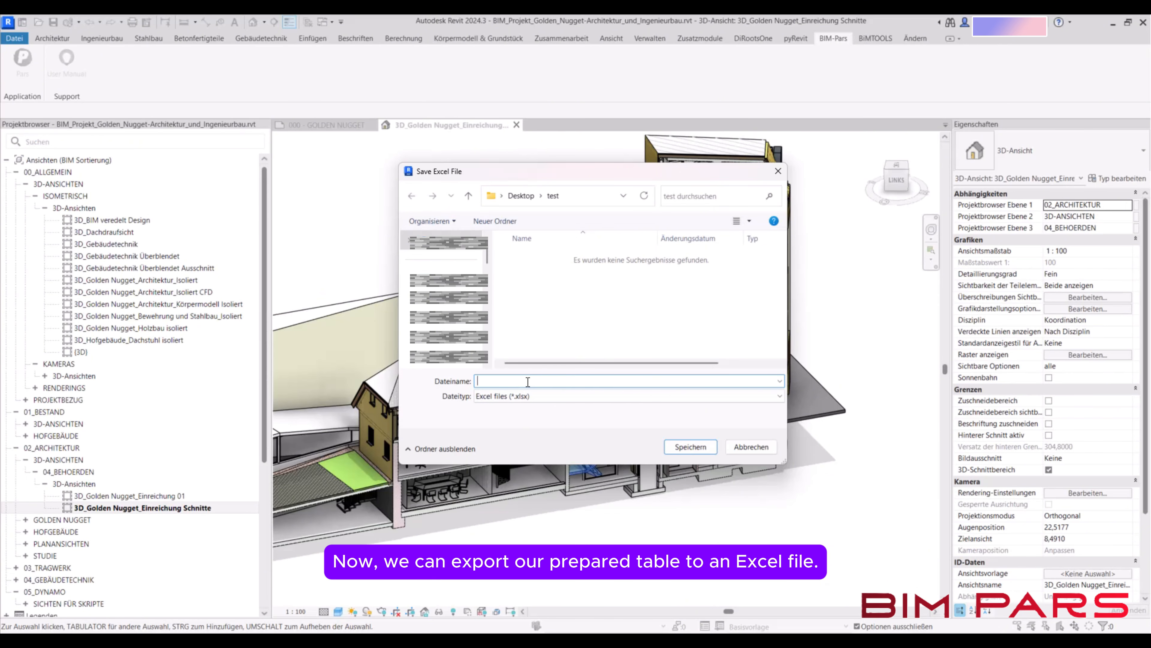
pyautogui.write('ID ')
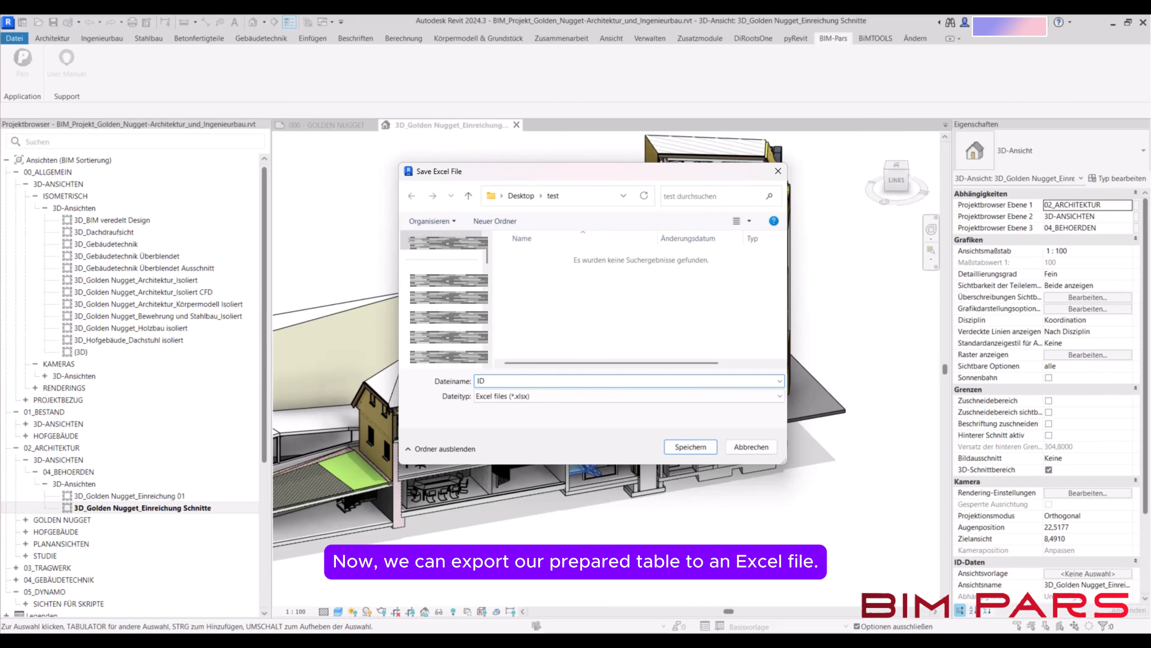
pyautogui.write('List')
pyautogui.click(691, 446)
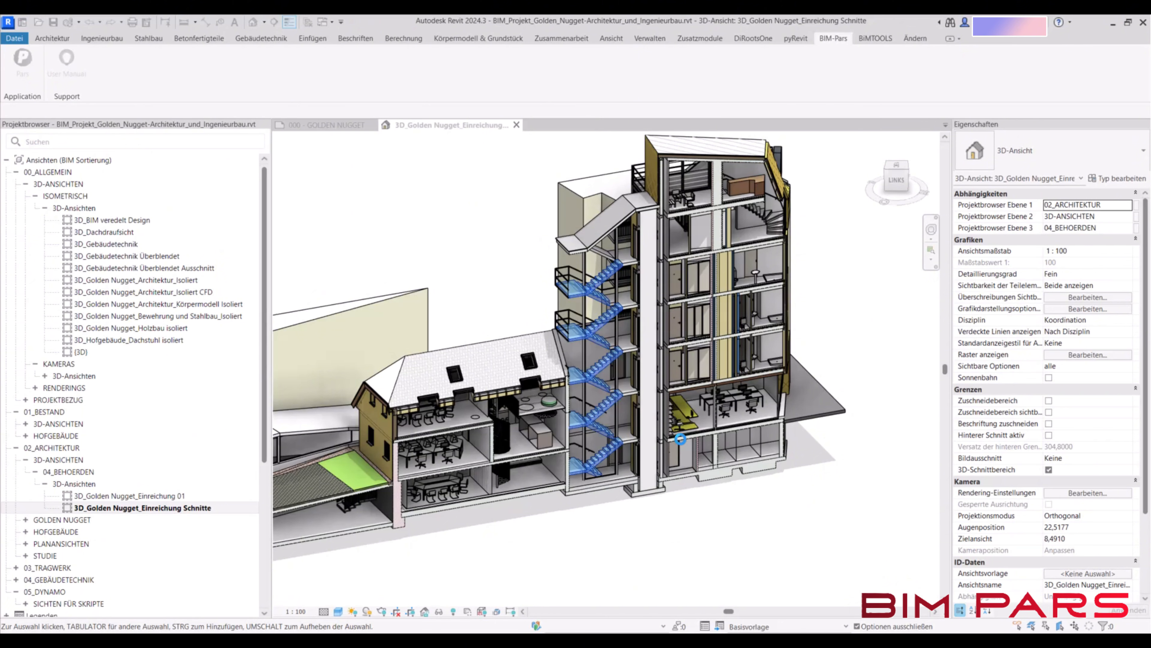
pyautogui.click(599, 356)
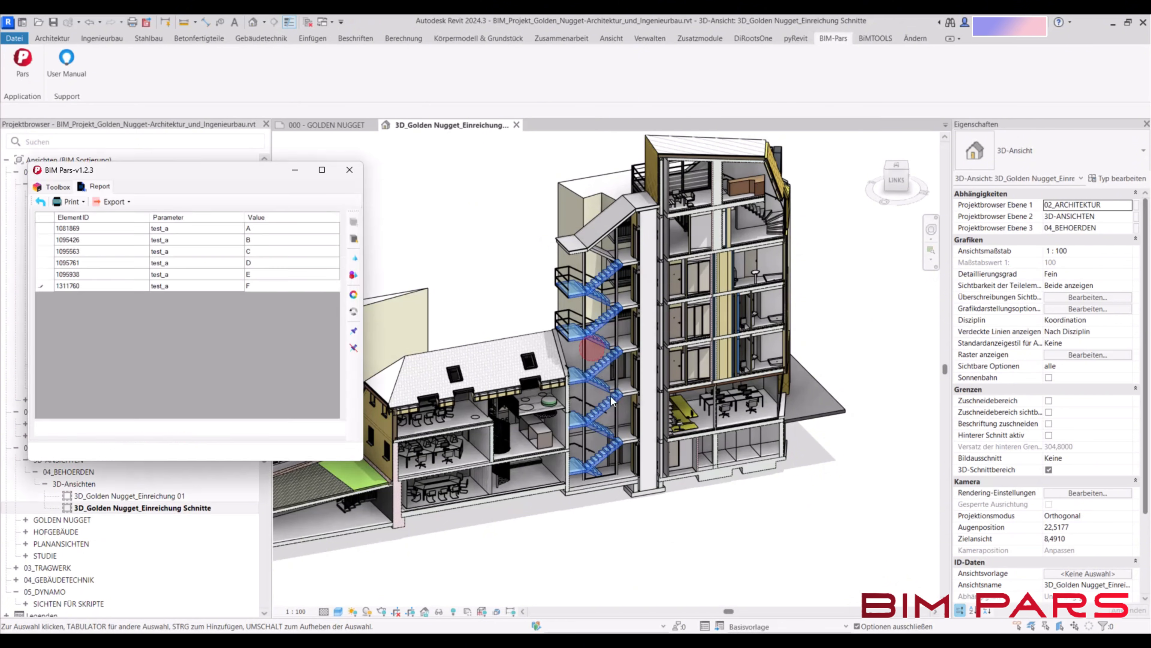
# Switch to the test folder in File Explorer and open ID List.xlsx in Excel.
pyautogui.moveTo(417, 640)
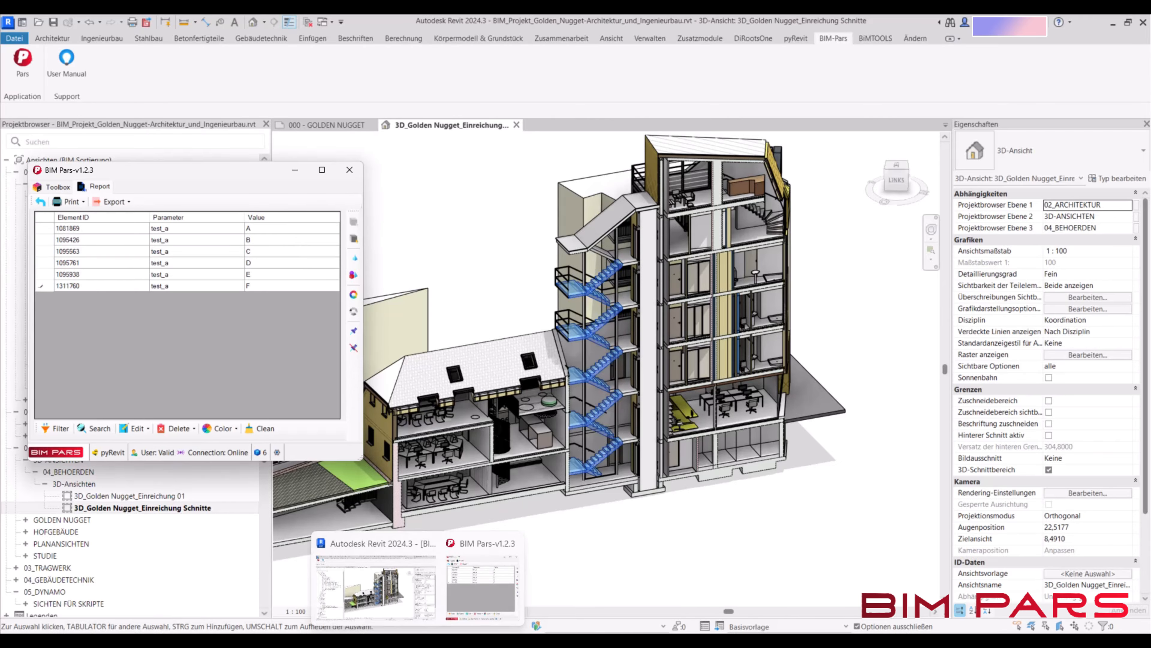
pyautogui.click(339, 641)
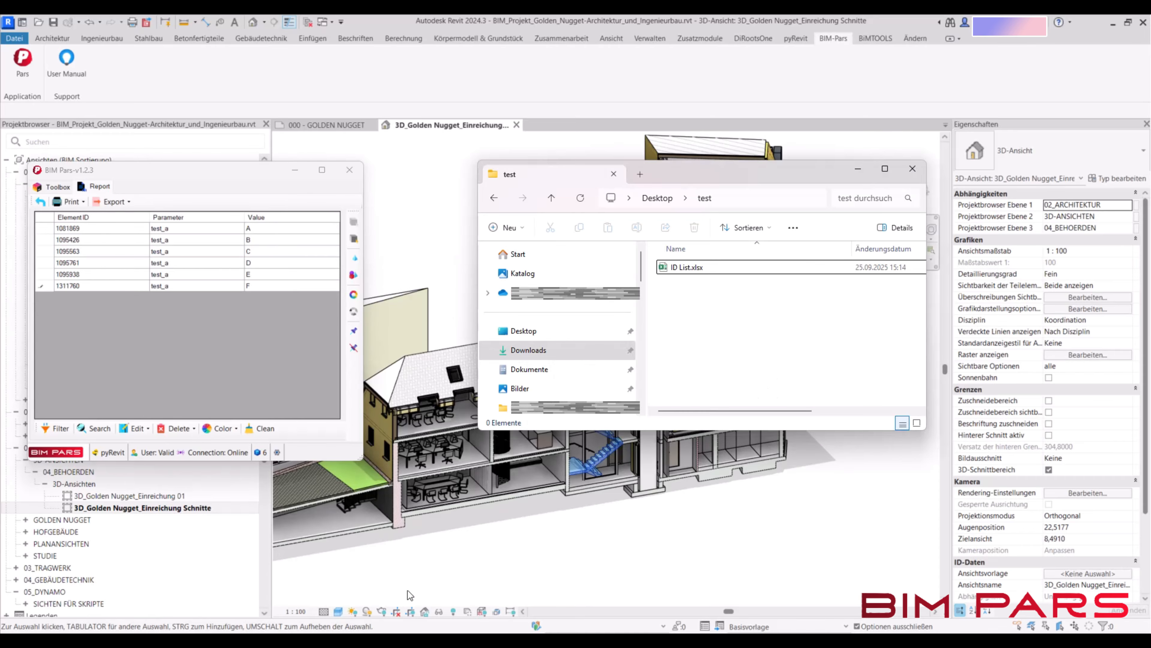
pyautogui.doubleClick(682, 266)
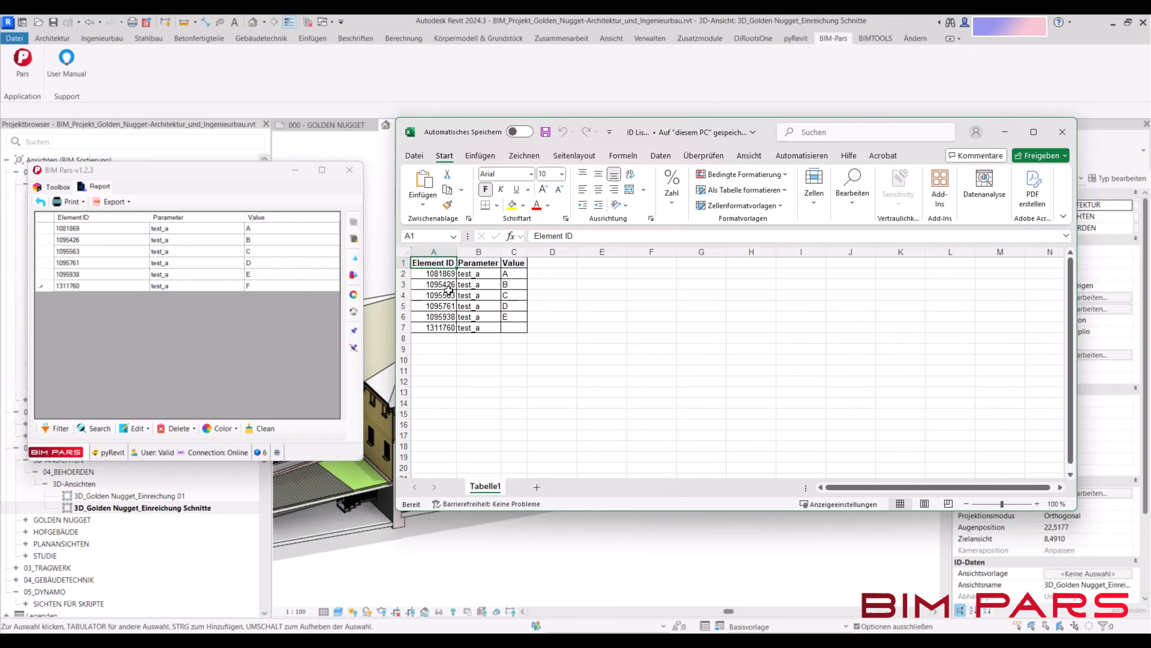
# Copy the element IDs in A2:A7 and paste them below the list, starting at A8.
pyautogui.moveTo(431, 272); pyautogui.dragTo(437, 328)
pyautogui.hotkey('ctrl', 'c')
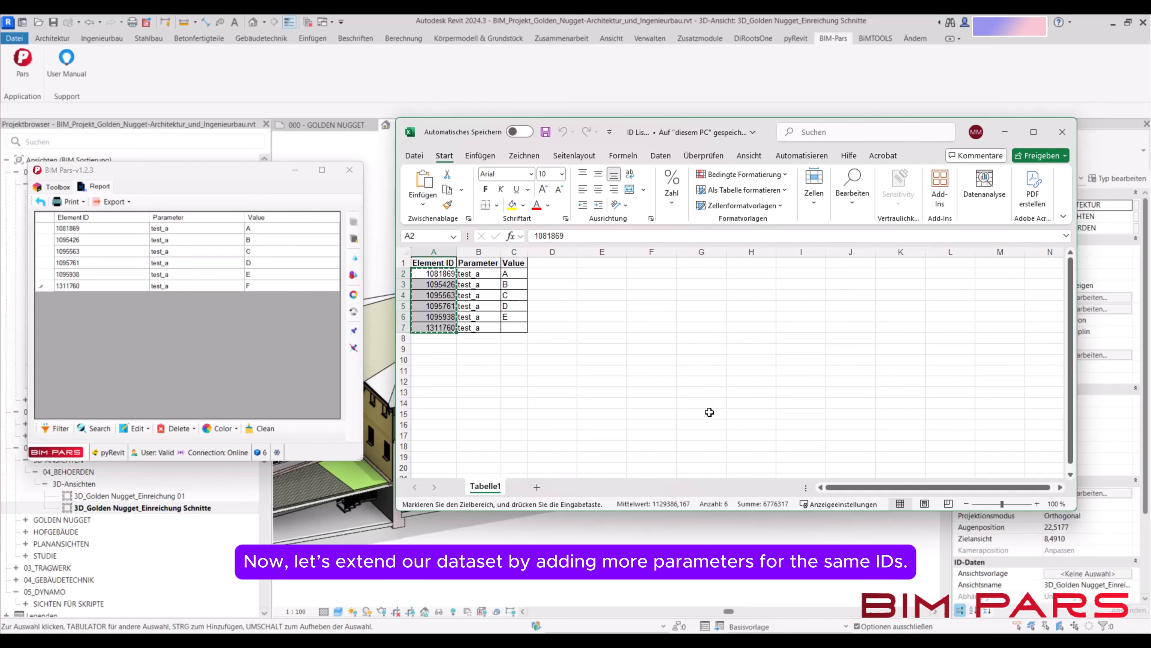
pyautogui.click(426, 339)
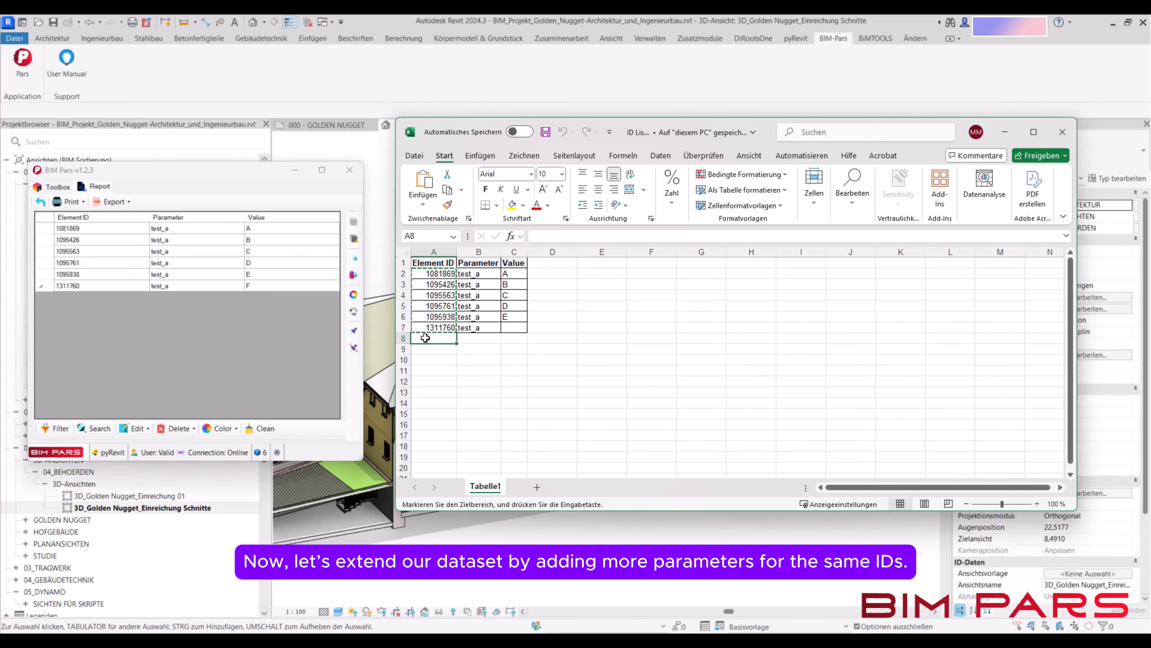
pyautogui.hotkey('ctrl', 'v')
# Enter test_b as the parameter name in cell B8.
pyautogui.click(476, 339)
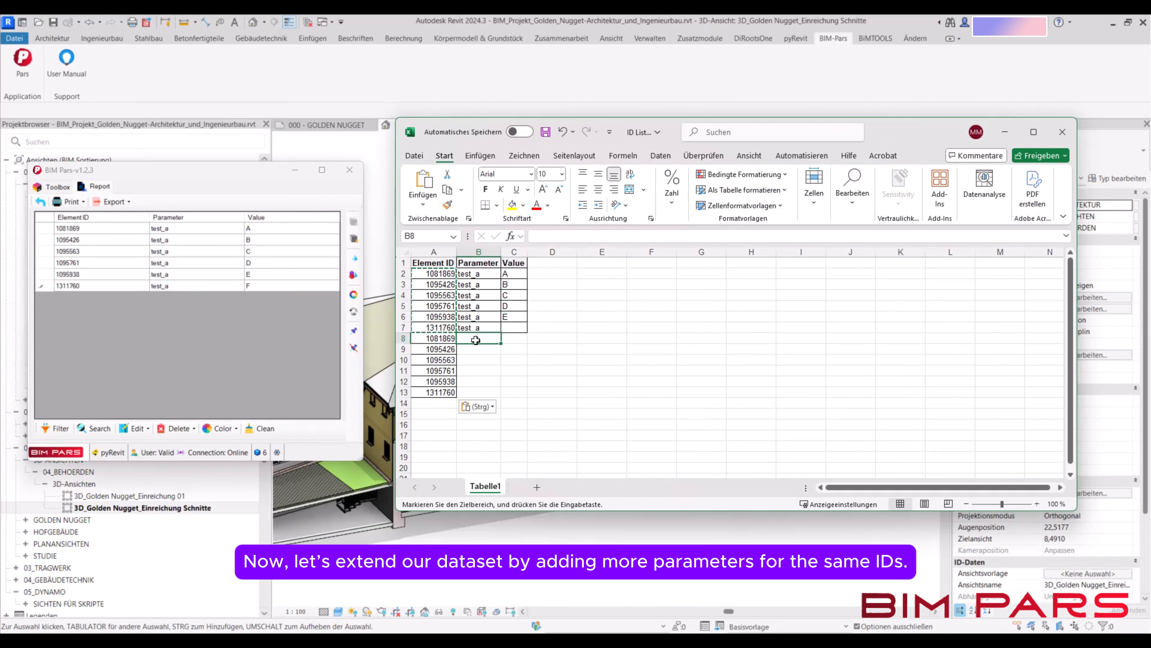
pyautogui.write('test_b')
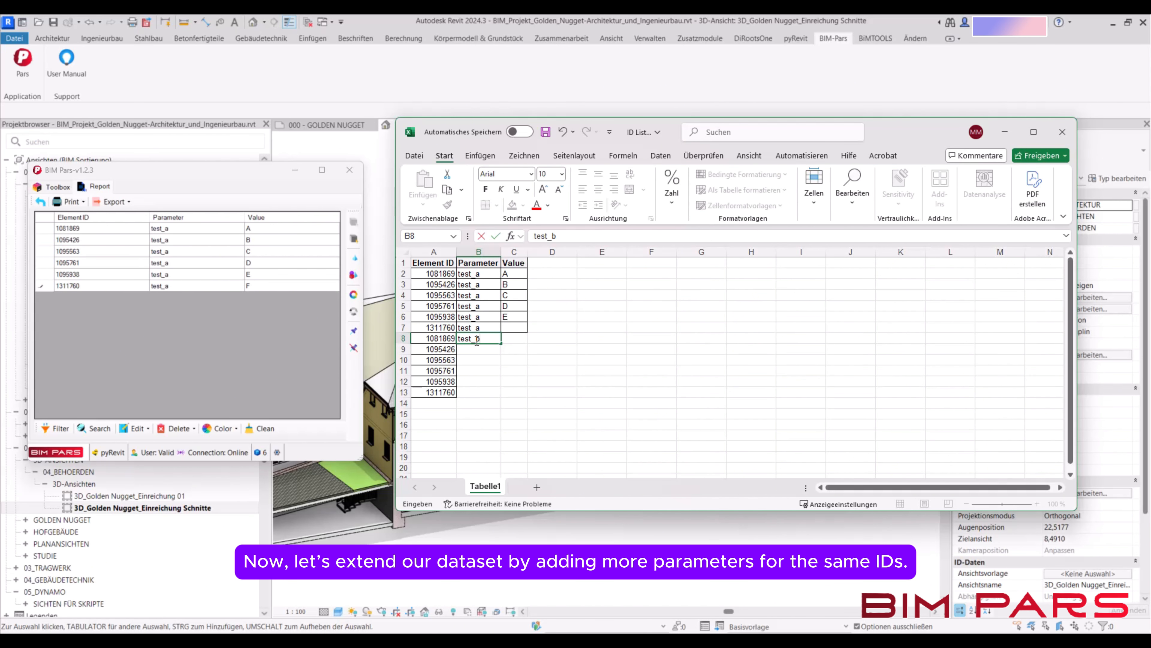
pyautogui.click(483, 358)
pyautogui.click(477, 338)
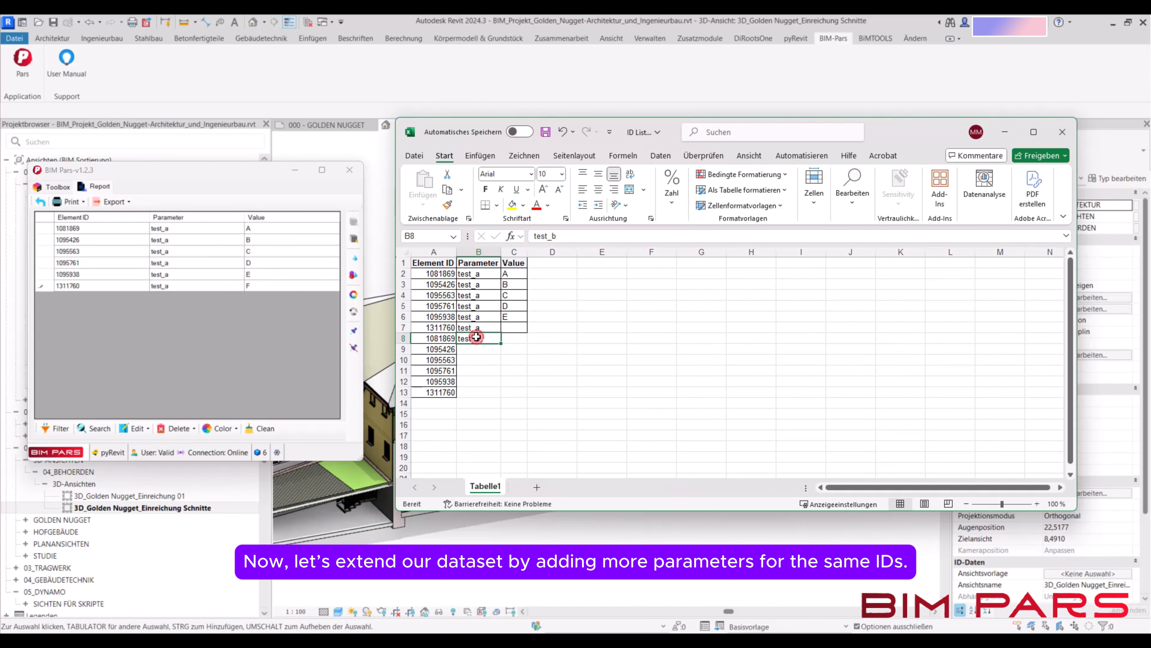
# Copy the parameter name test_b from B8 into cells B9 through B13.
pyautogui.hotkey('ctrl', 'c')
pyautogui.click(479, 350)
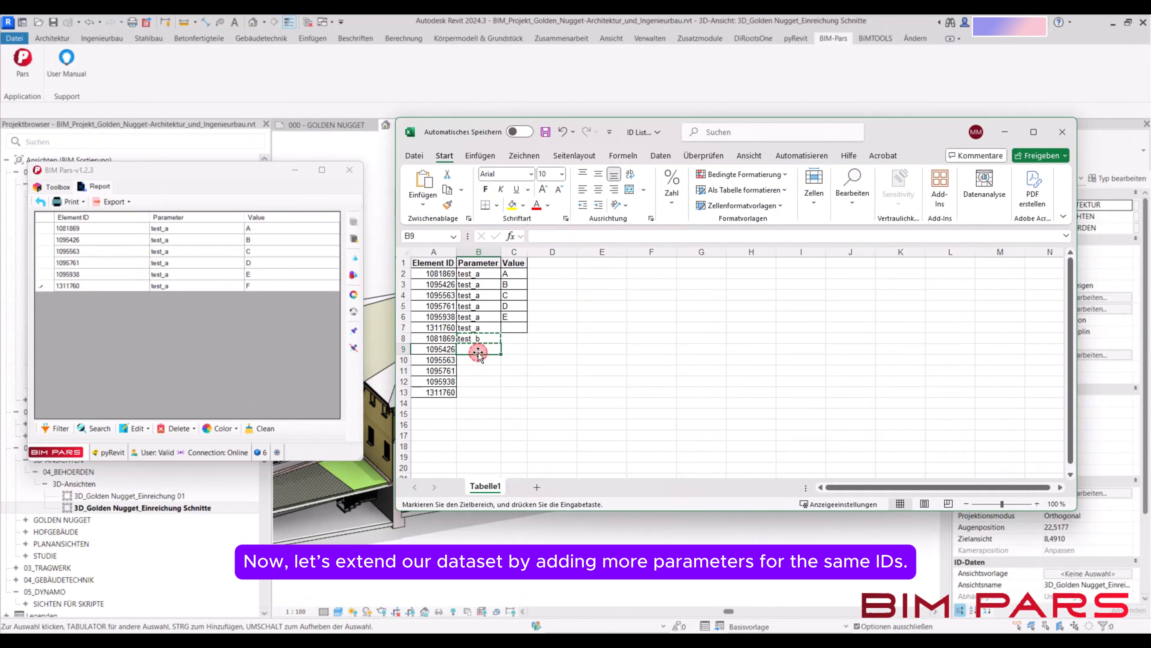
pyautogui.hotkey('ctrl', 'v')
pyautogui.click(479, 361)
pyautogui.hotkey('ctrl', 'v')
pyautogui.click(476, 371)
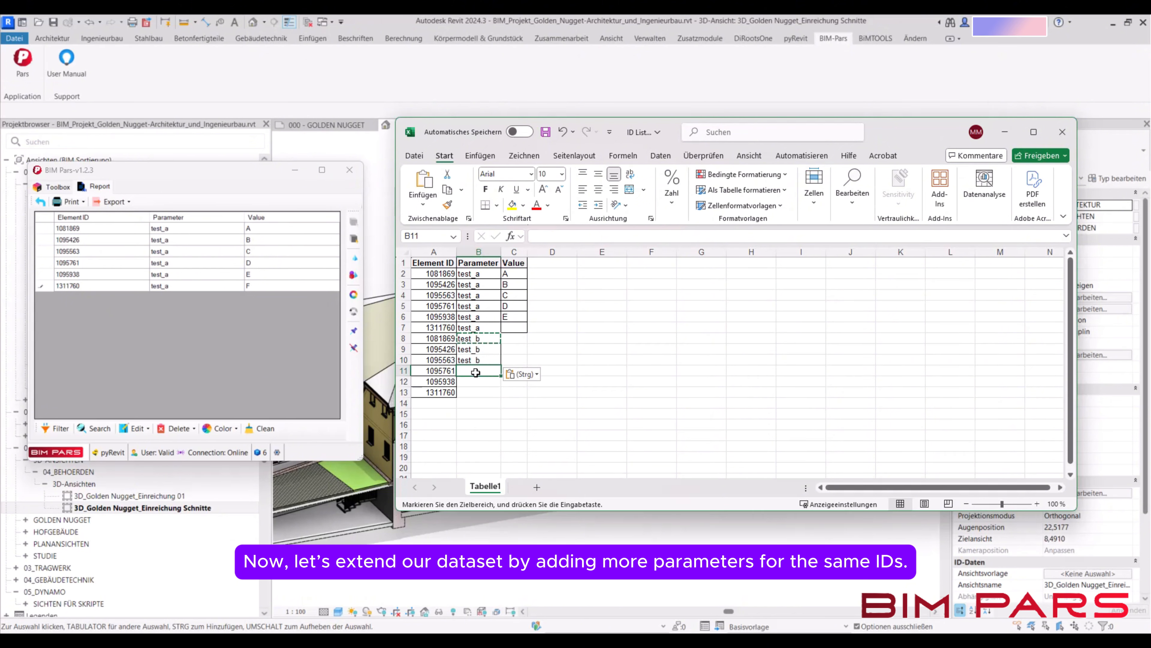
pyautogui.hotkey('ctrl', 'v')
pyautogui.click(474, 382)
pyautogui.hotkey('ctrl', 'v')
pyautogui.click(476, 392)
pyautogui.hotkey('ctrl', 'v')
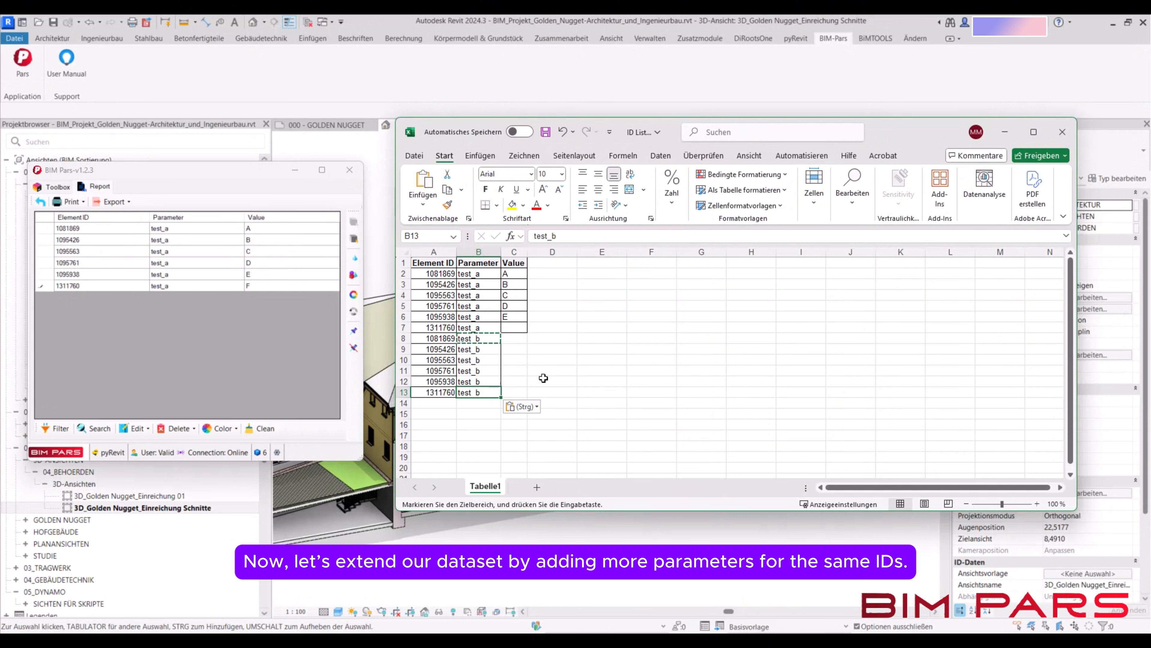
pyautogui.click(565, 367)
# Enter the value 1 for every test_b row in cells C8 through C13.
pyautogui.click(507, 338)
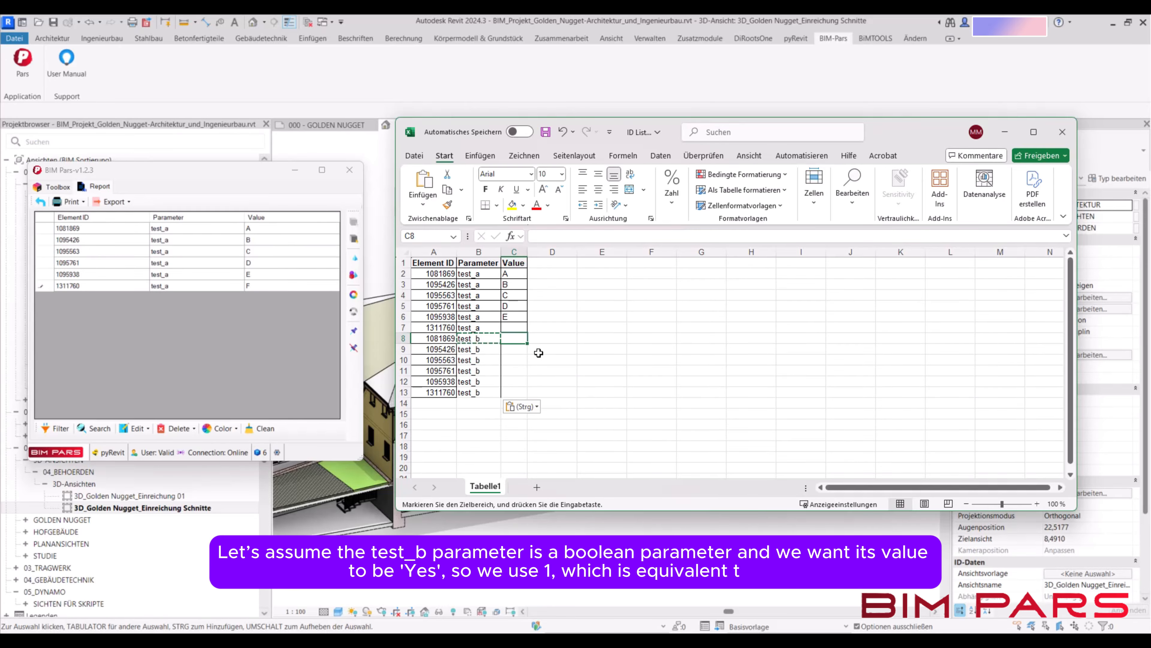
pyautogui.write('1')
pyautogui.click(517, 349)
pyautogui.write('1')
pyautogui.click(514, 359)
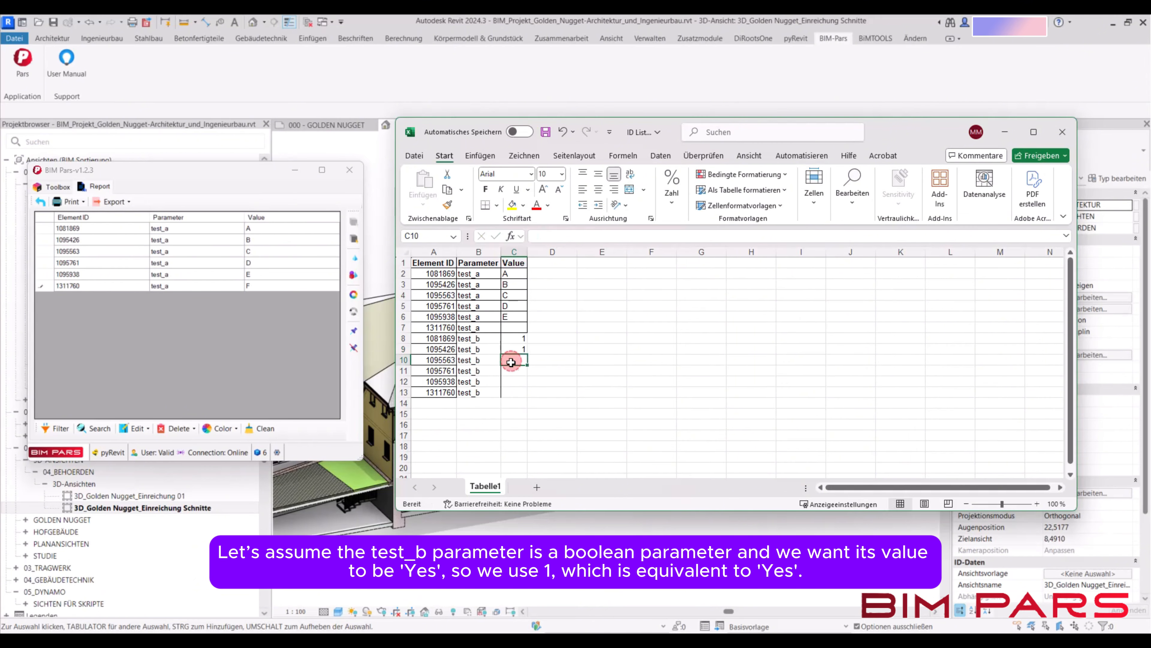
pyautogui.write('1')
pyautogui.click(513, 370)
pyautogui.write('1')
pyautogui.click(512, 382)
pyautogui.write('1')
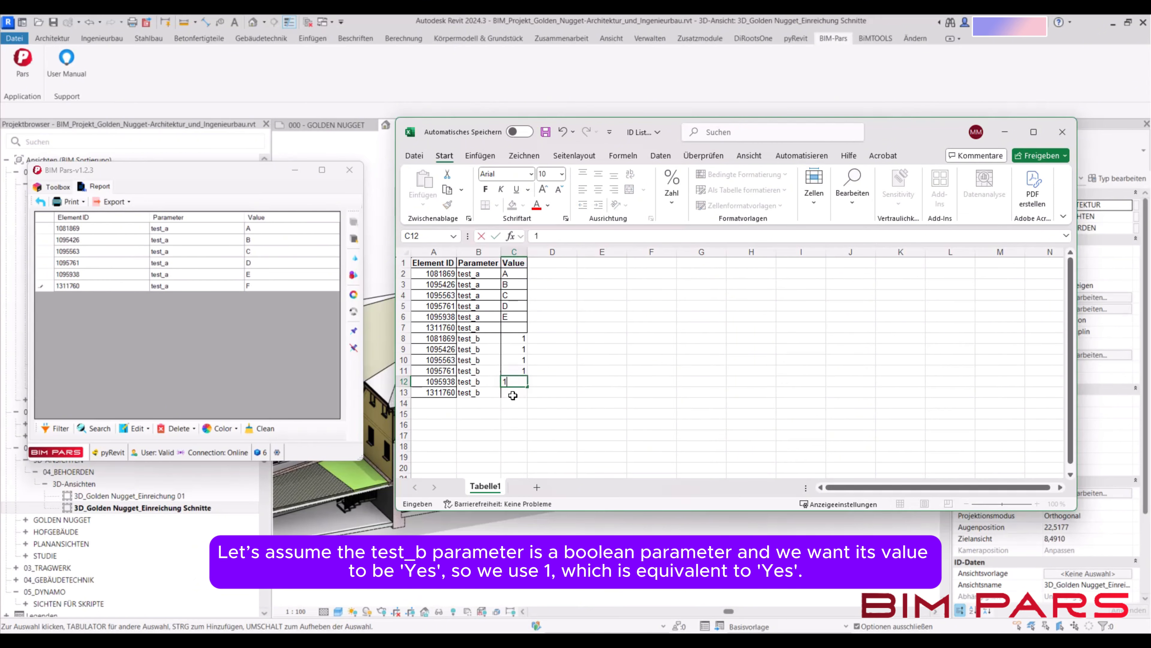
pyautogui.click(512, 395)
pyautogui.write('1')
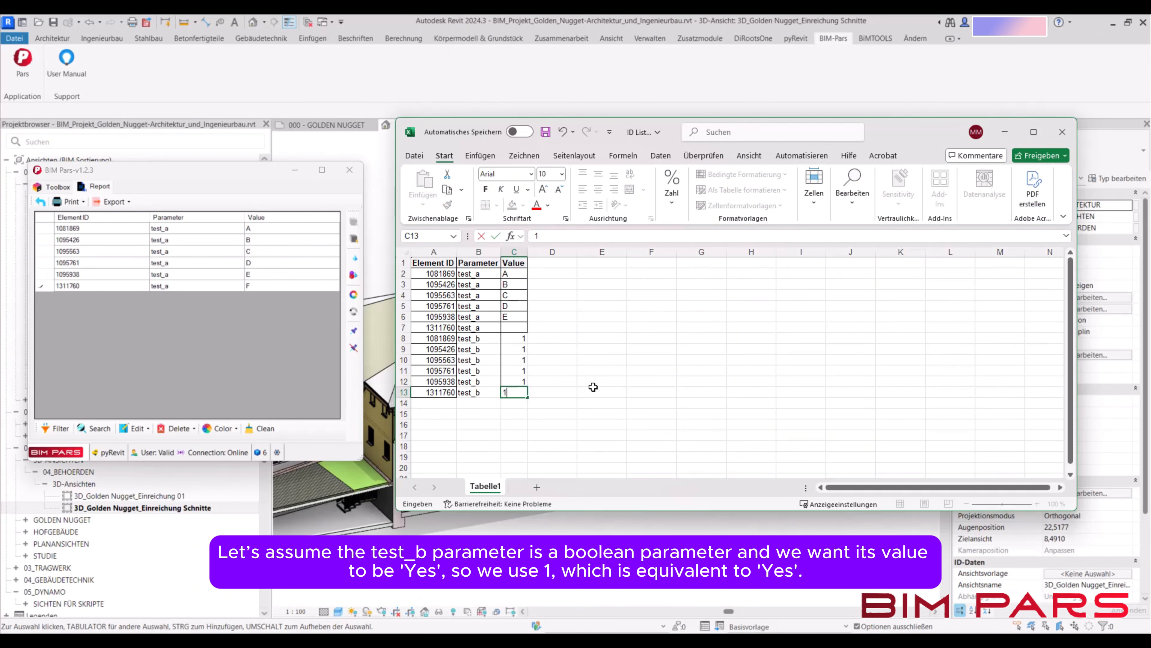
pyautogui.click(593, 389)
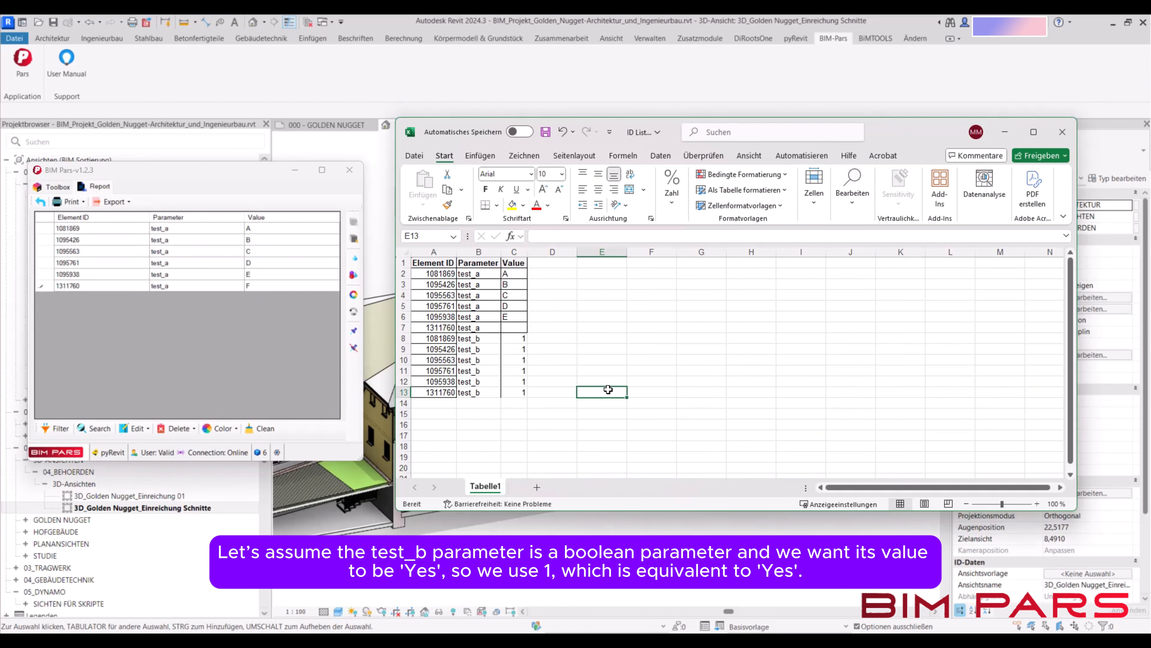
# Save and close the workbook, and switch to the Parameter Value Set tools in the BIM Pars toolbox.
pyautogui.hotkey('ctrl', 's')
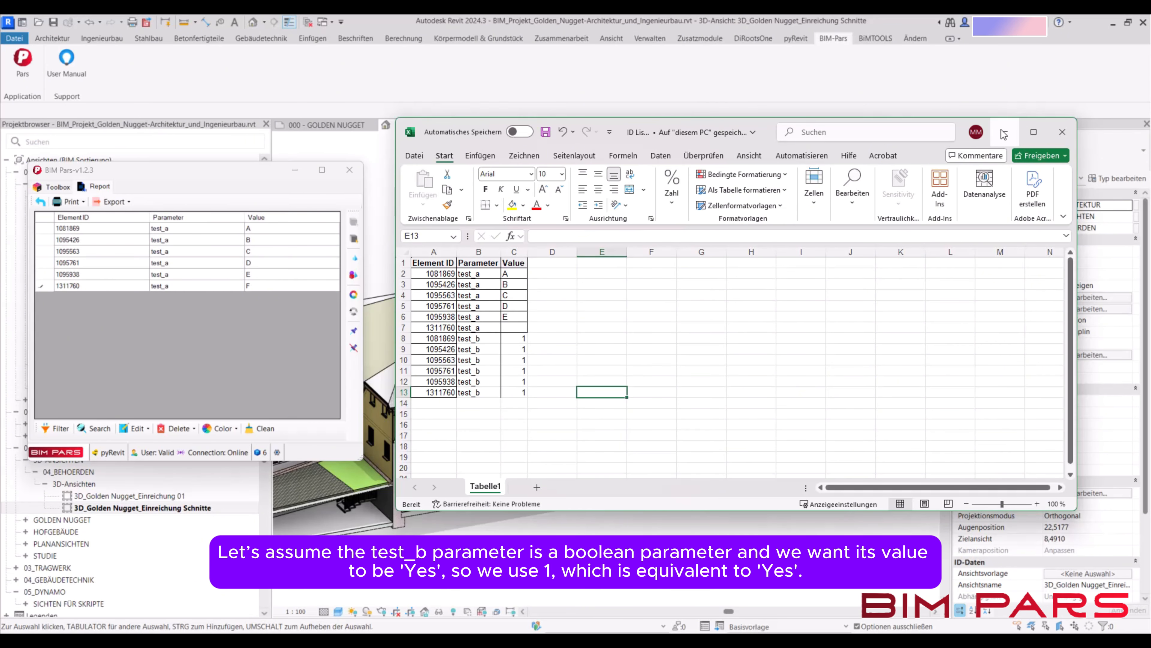
pyautogui.click(1062, 132)
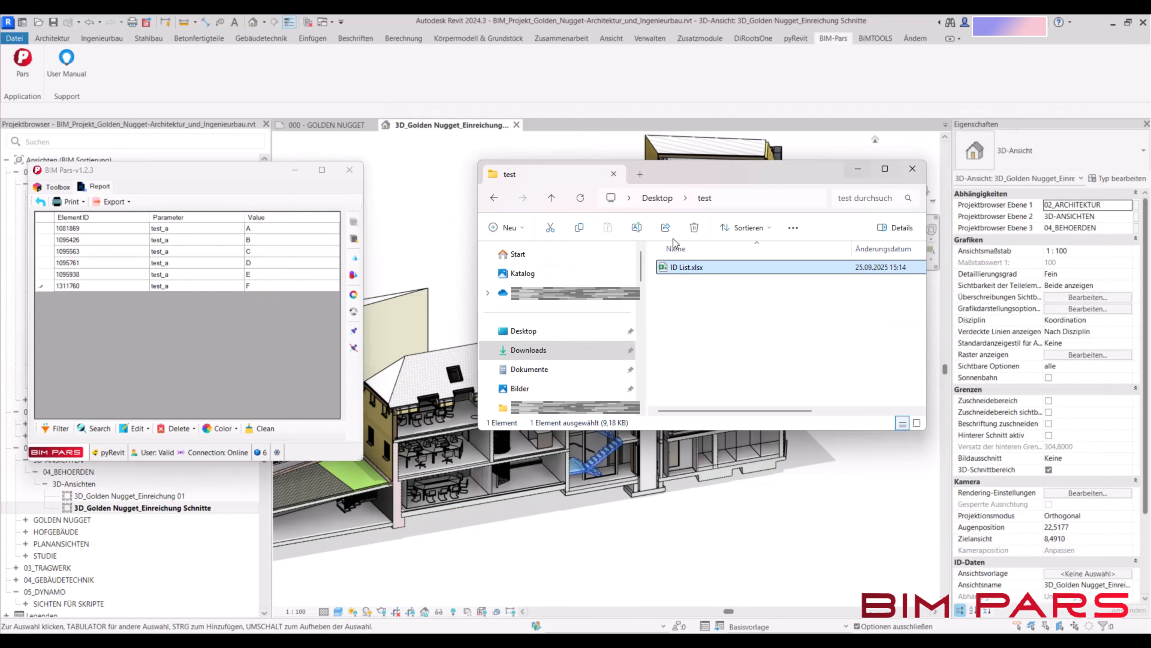
pyautogui.click(40, 202)
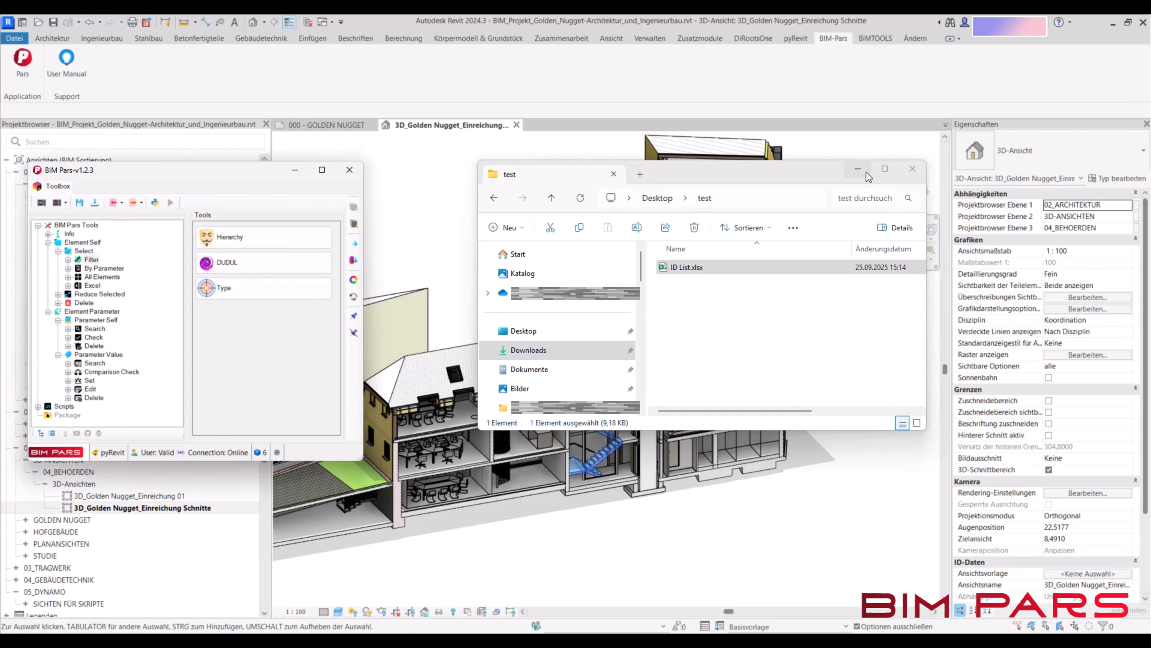
pyautogui.click(858, 168)
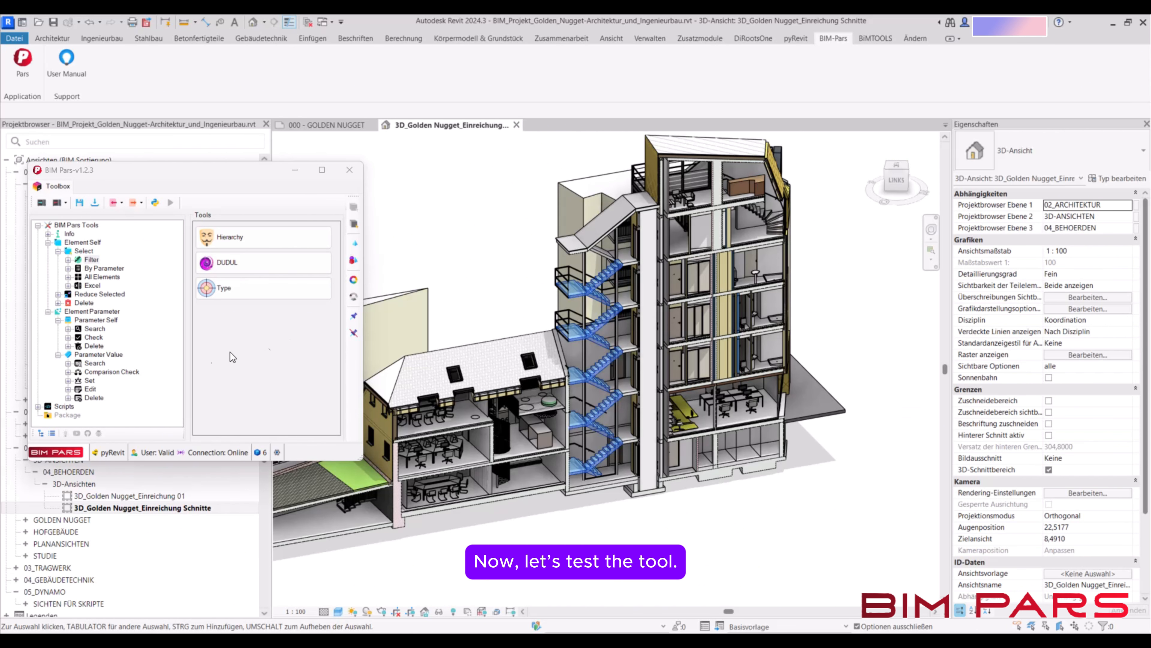
pyautogui.click(90, 380)
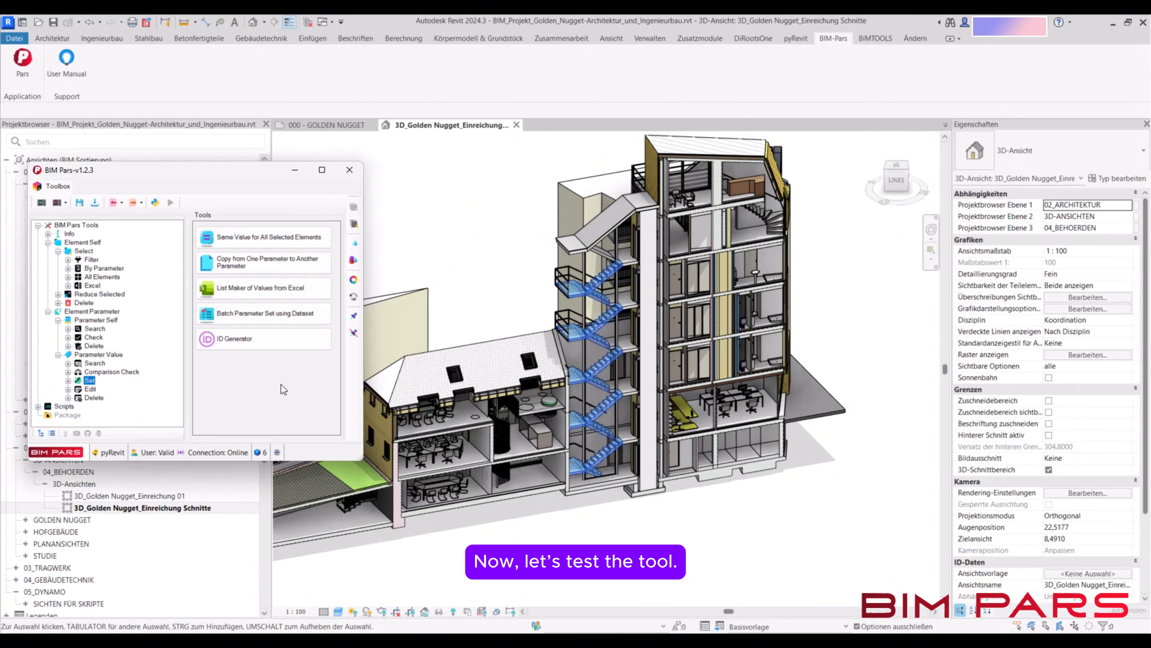
pyautogui.click(239, 313)
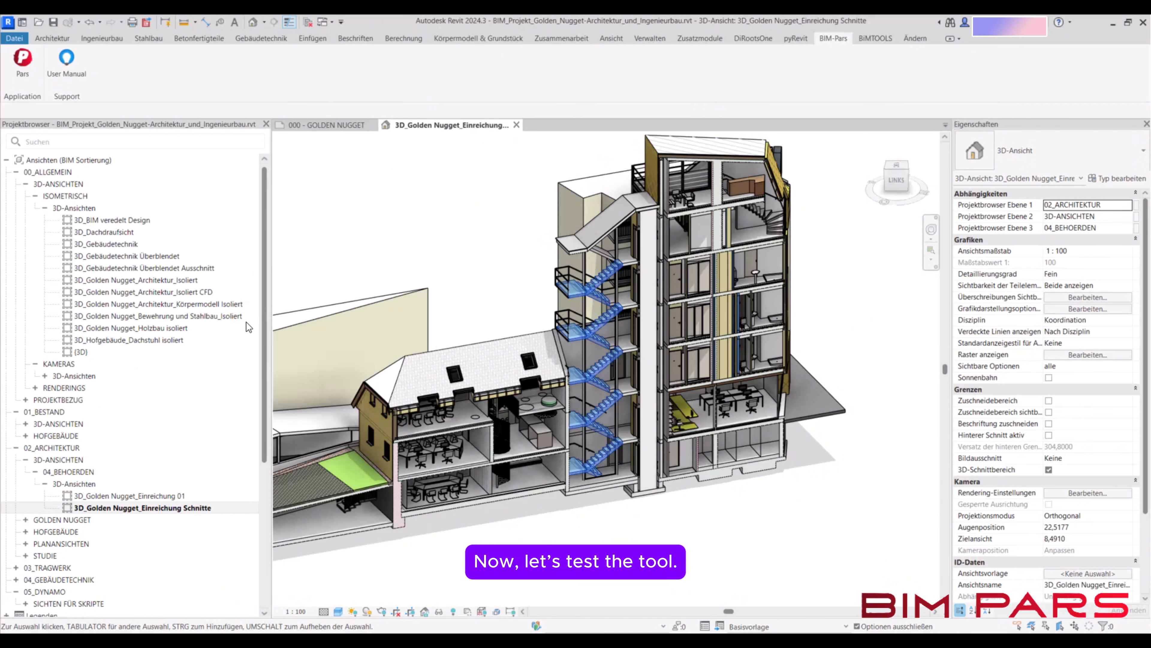
pyautogui.moveTo(525, 157); pyautogui.dragTo(215, 154)
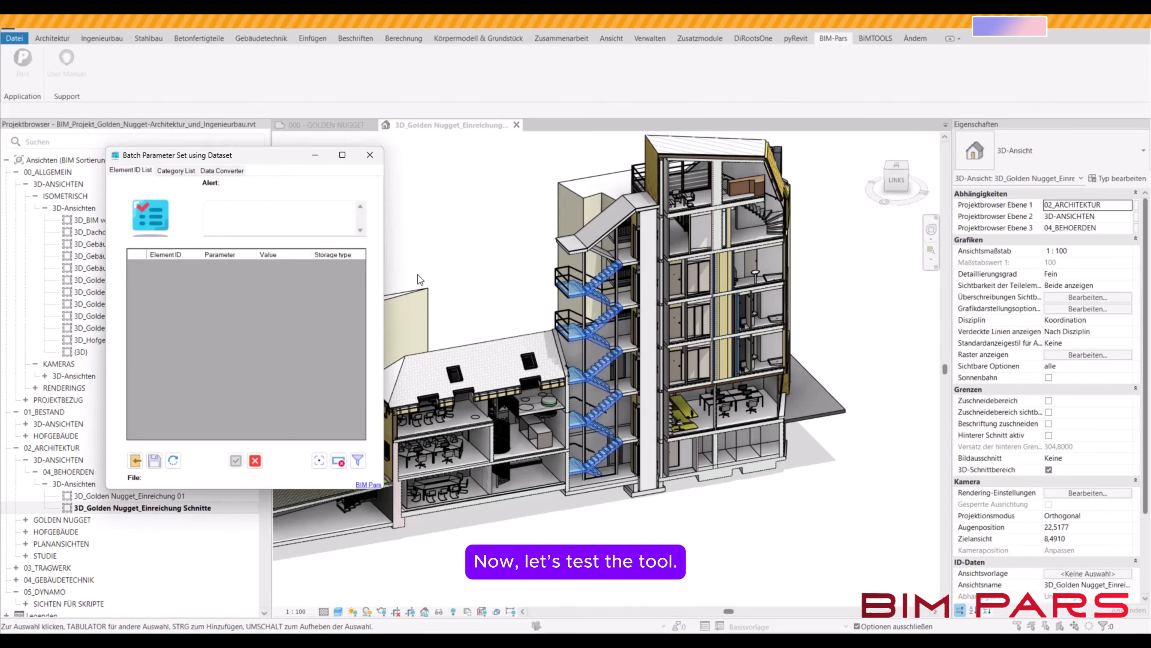
pyautogui.click(260, 461)
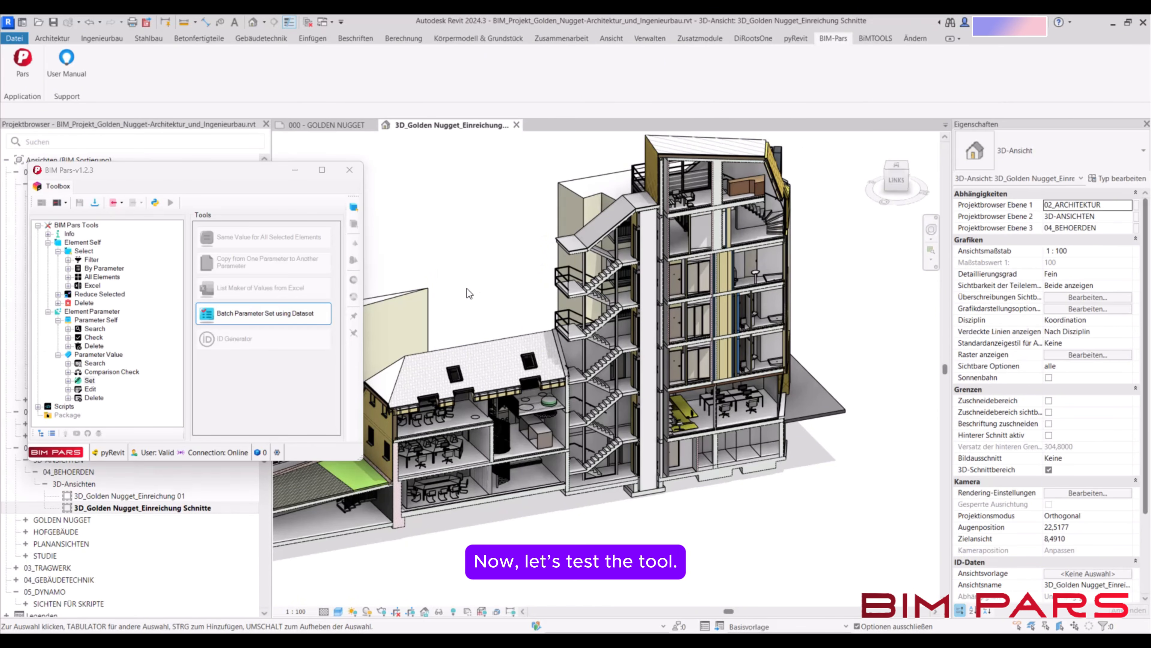
# Start Batch Parameter Set using Dataset and import ID List.xlsx from the Desktop test folder into the Element ID List.
pyautogui.click(245, 315)
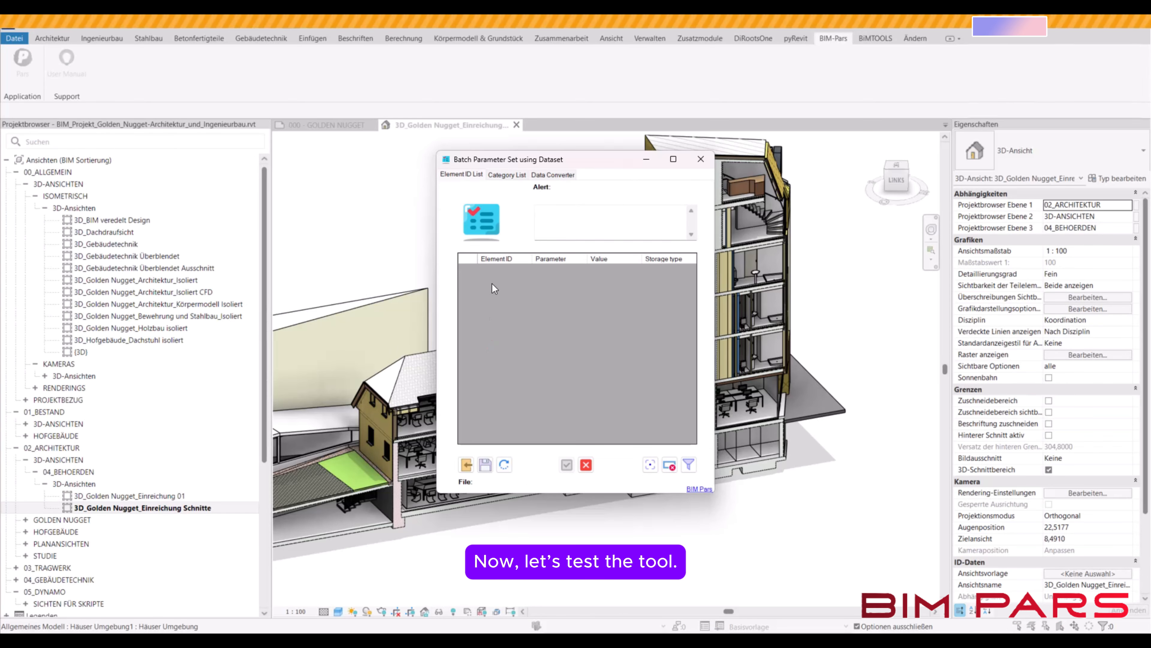
pyautogui.moveTo(528, 161); pyautogui.dragTo(217, 158)
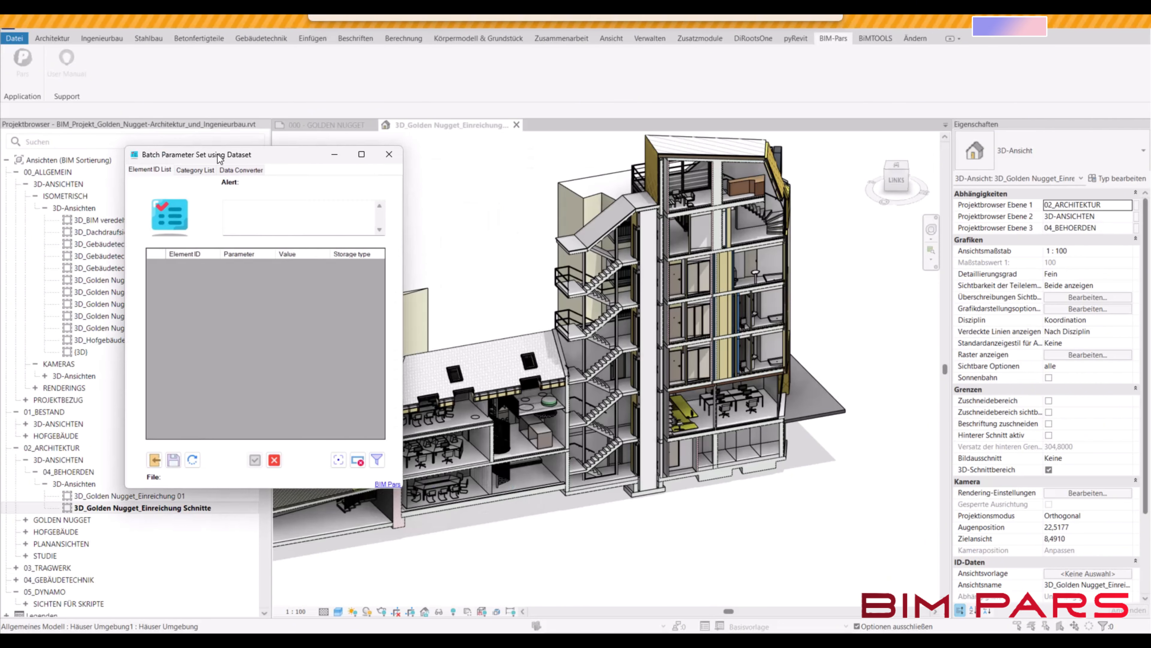
pyautogui.click(166, 466)
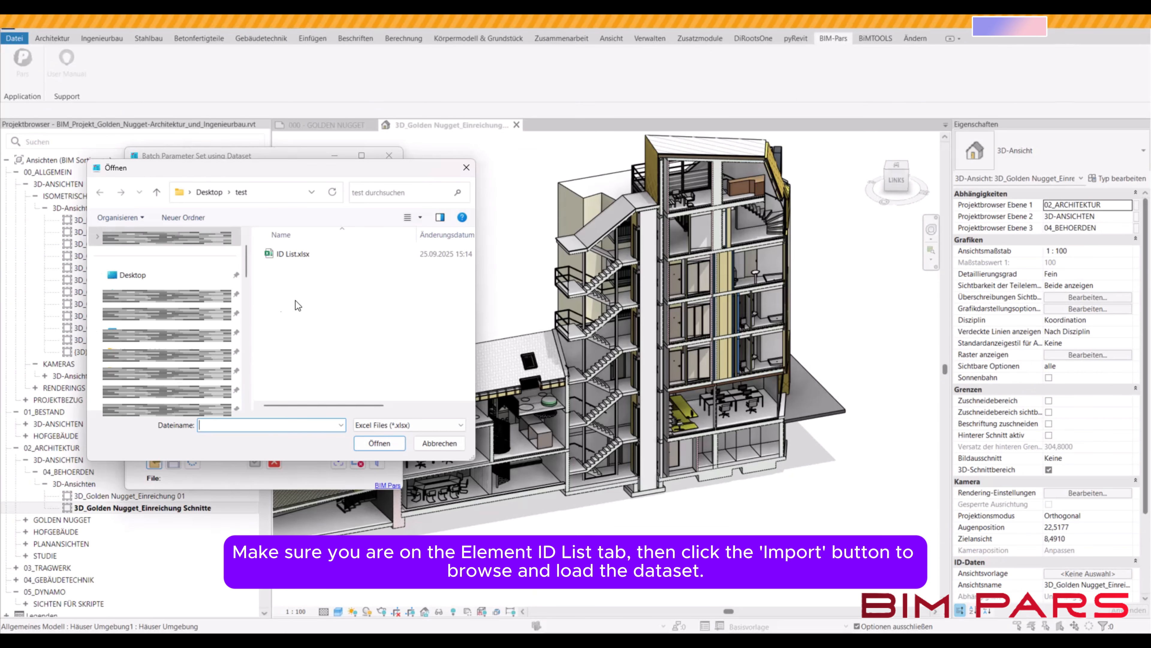
pyautogui.click(310, 257)
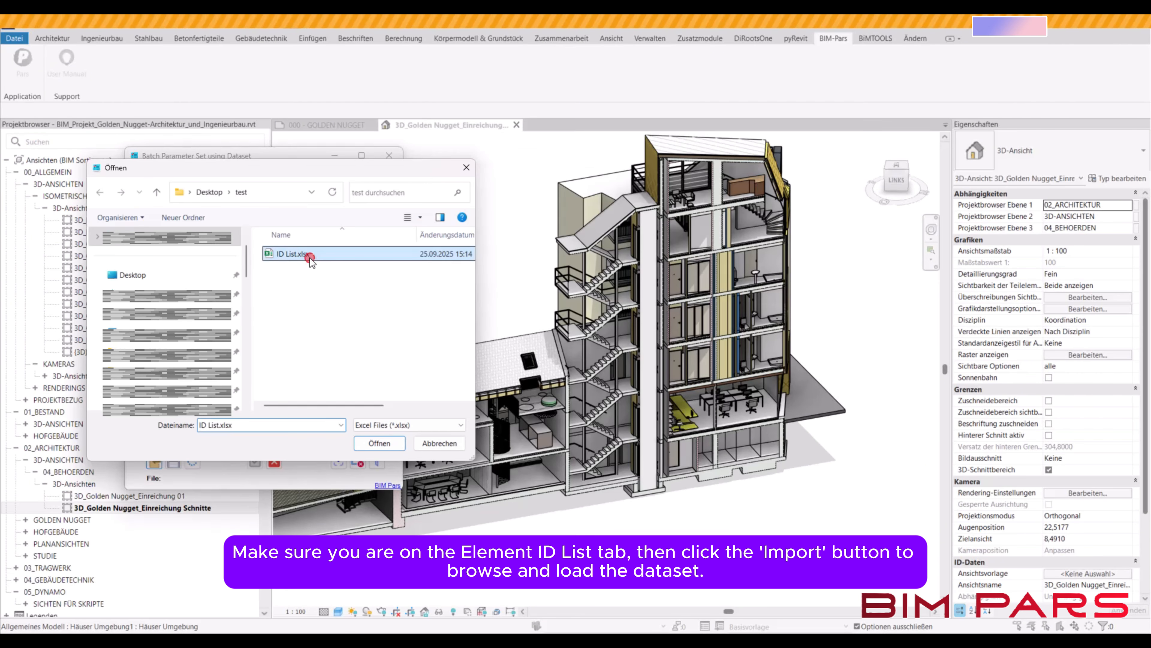
pyautogui.click(375, 445)
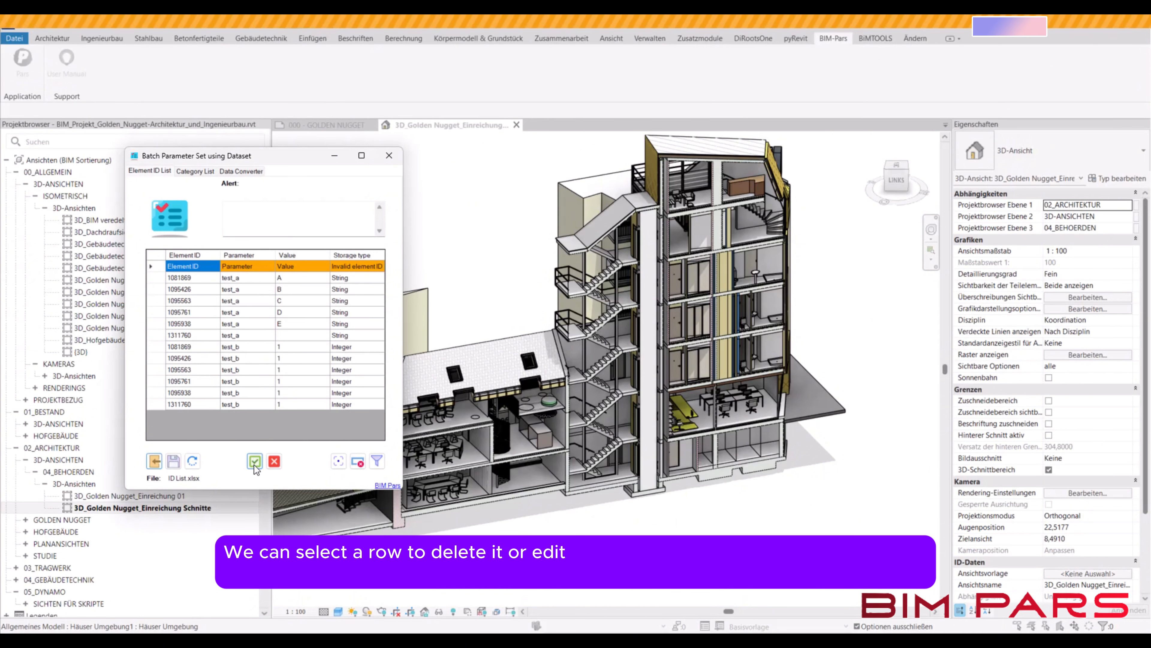
# Delete the header row with the invalid element ID from the imported dataset.
pyautogui.click(157, 266)
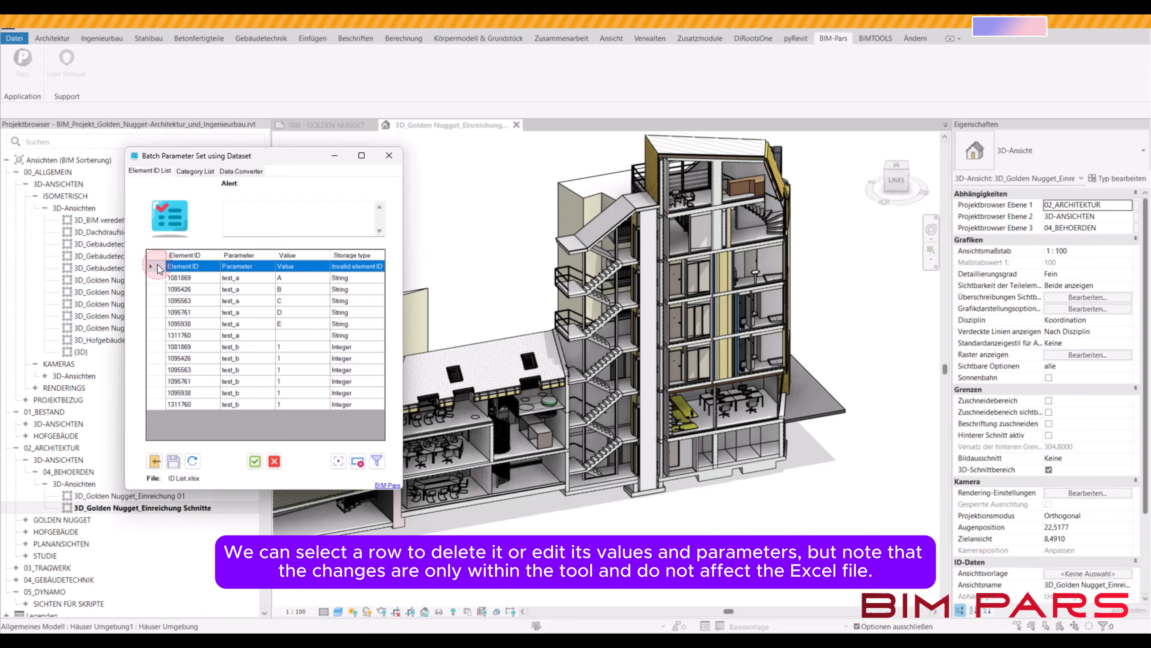
pyautogui.click(357, 462)
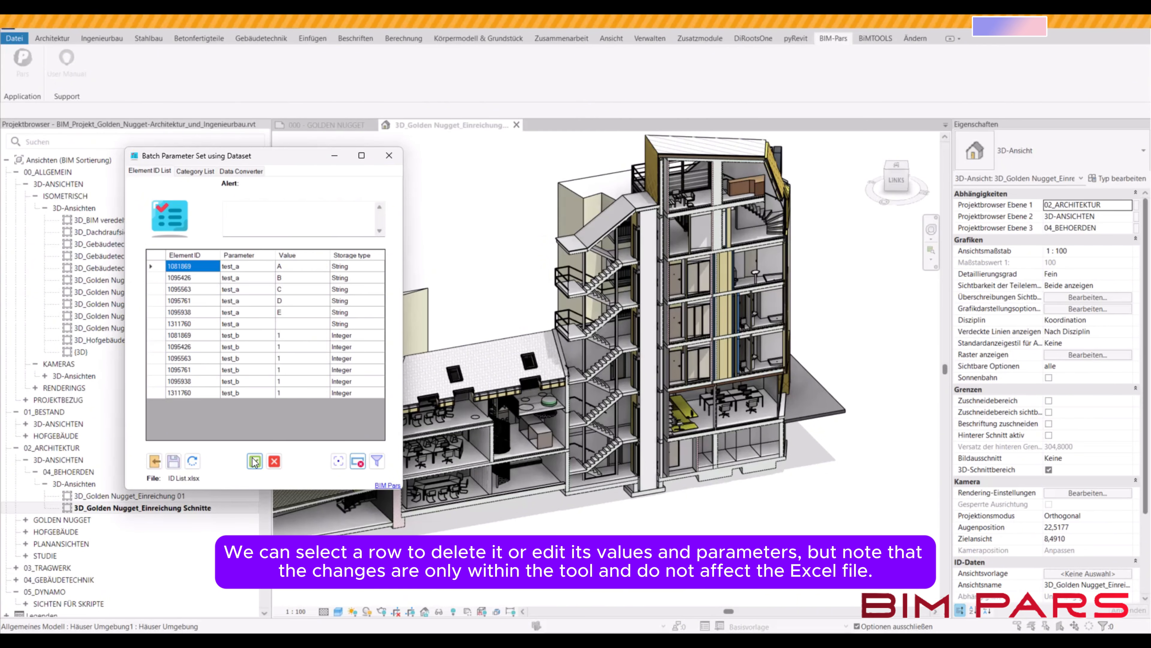
# Set the empty test_a value of element 1311760 to F and apply all the dataset's parameter values to the elements.
pyautogui.click(288, 323)
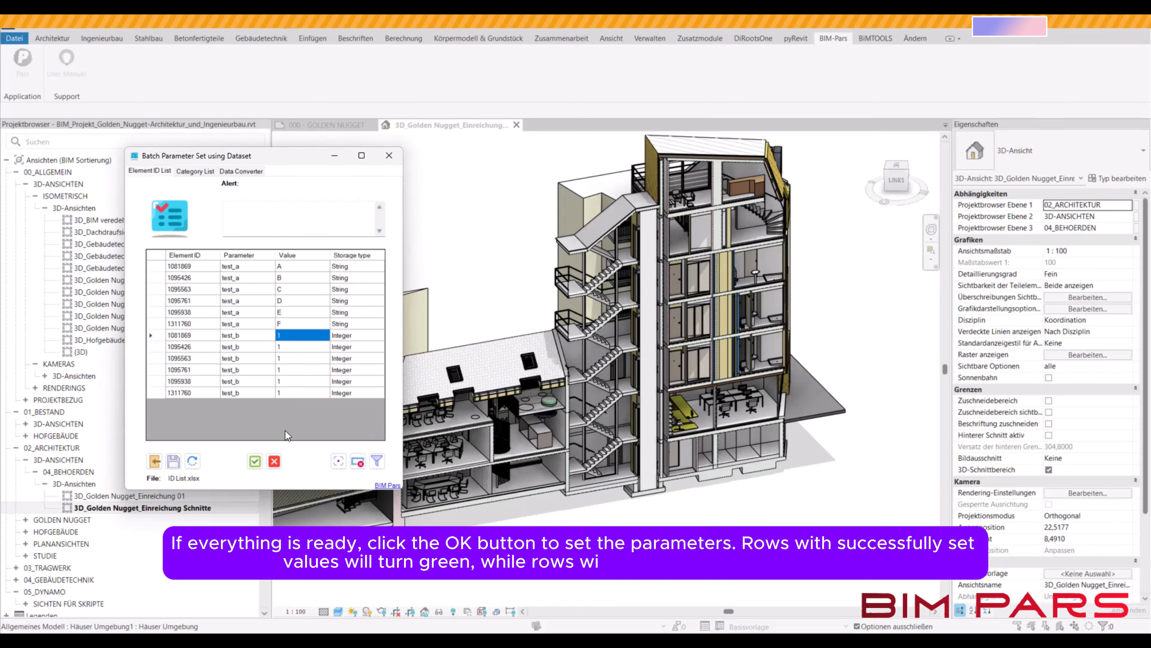
pyautogui.click(254, 463)
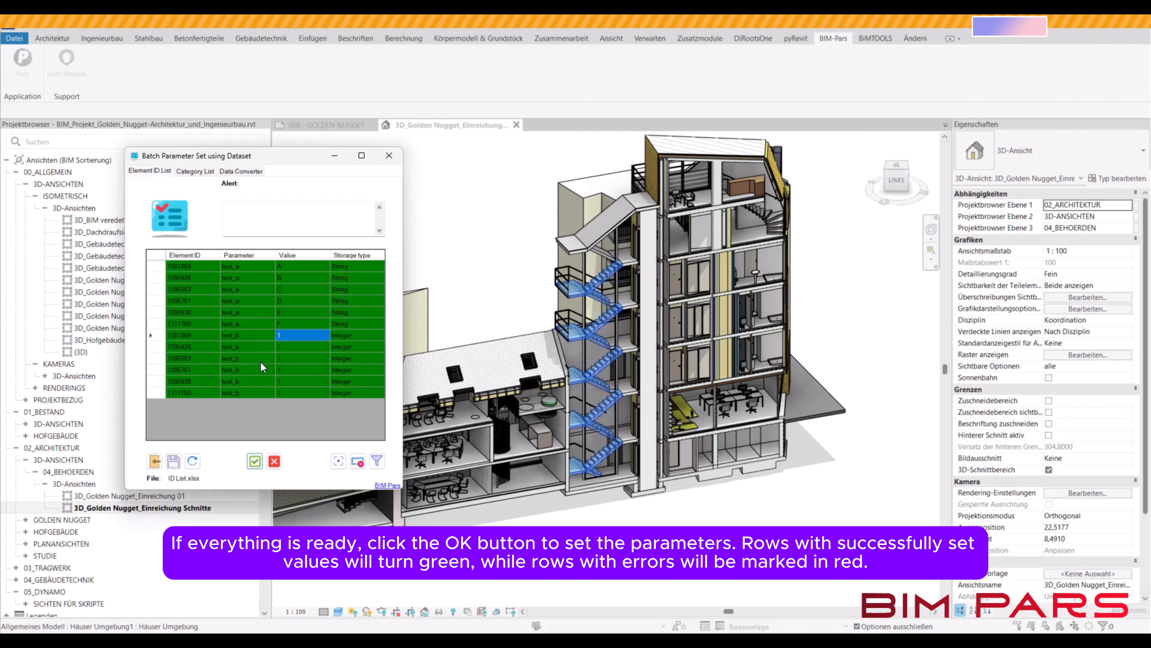
# Select the stair elements with IDs 1095426 and 1095563 in the model, one at a time, from their test_b rows.
pyautogui.click(185, 347)
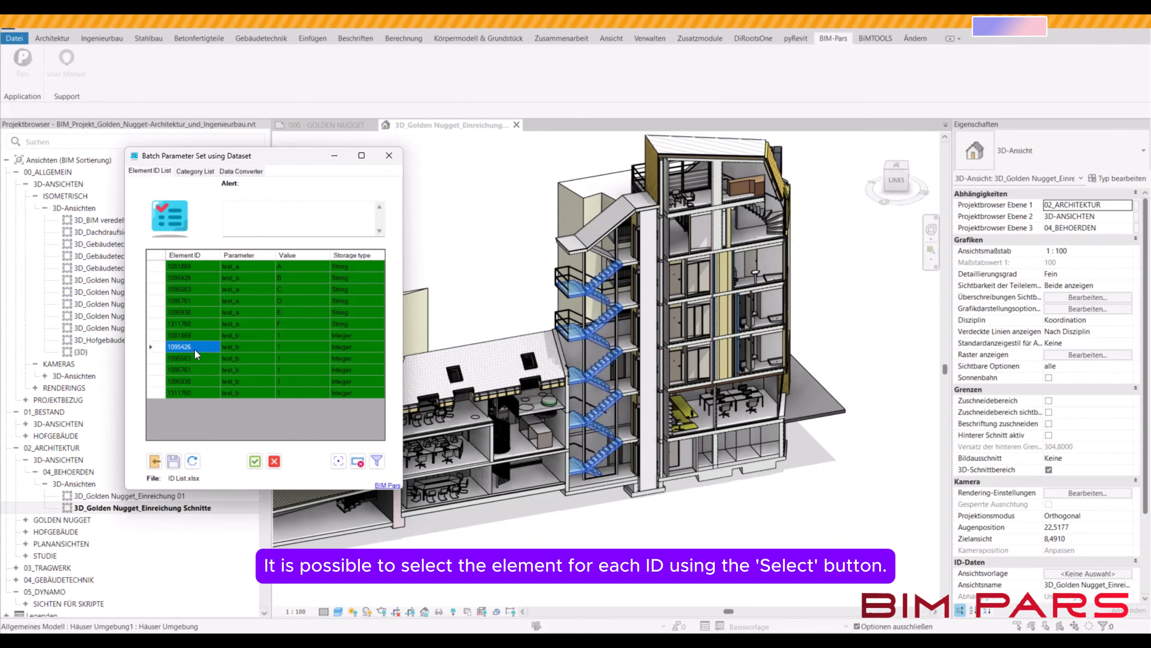
pyautogui.click(339, 461)
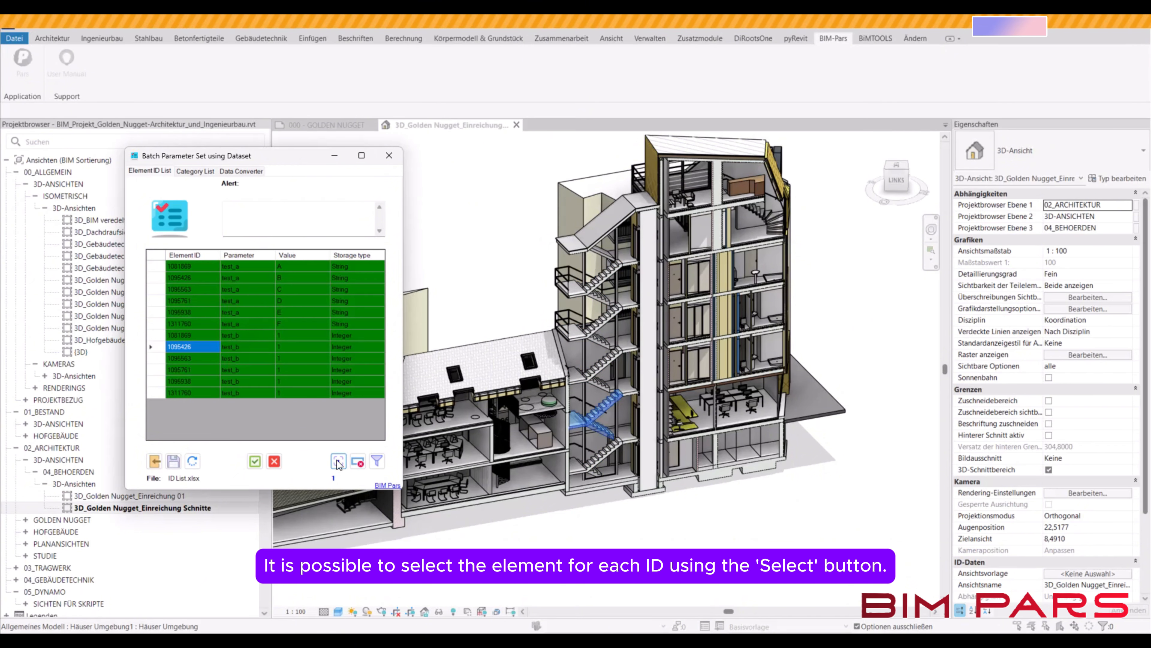
pyautogui.click(201, 358)
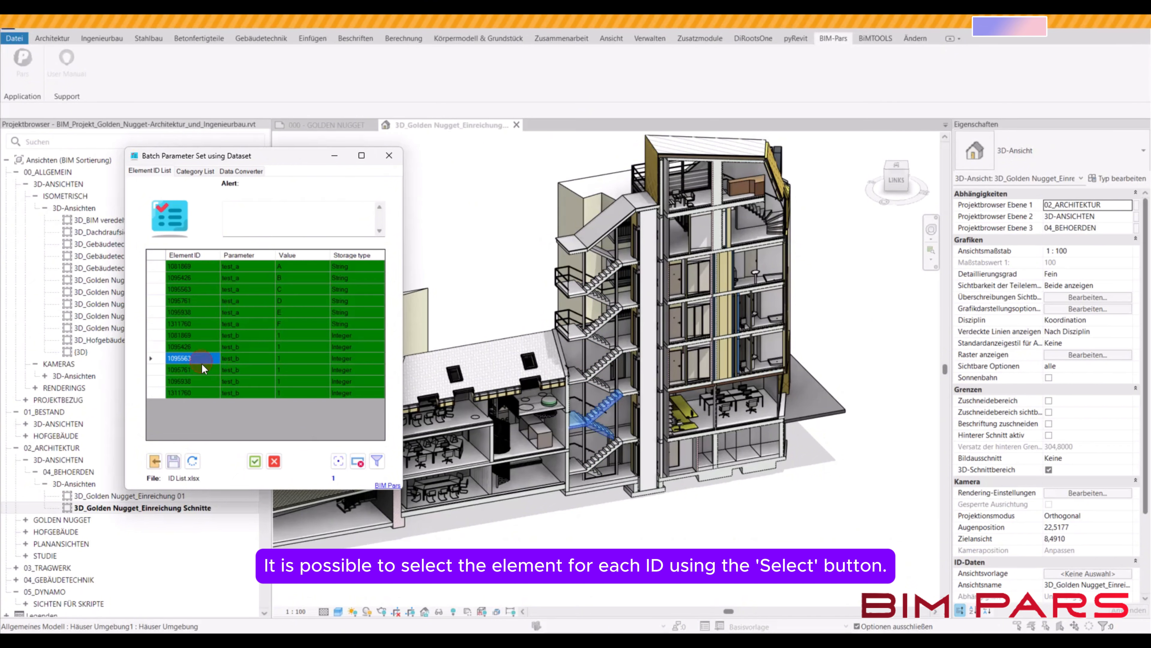
pyautogui.click(338, 460)
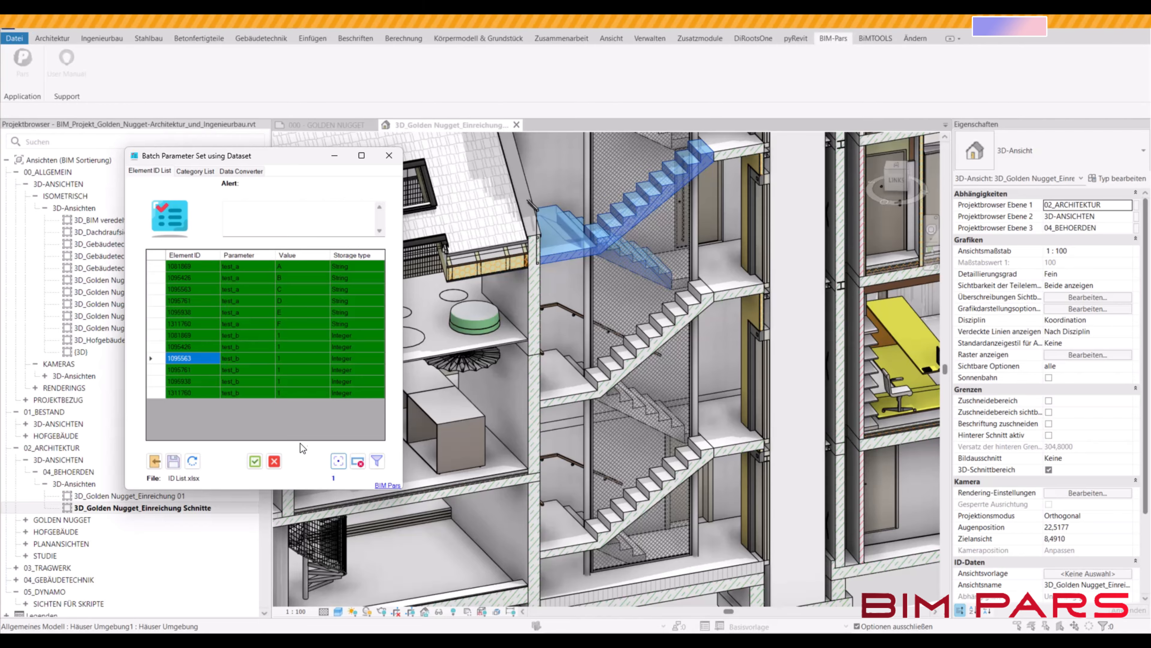
# Examine the dataset filter choices for the Parameter and Storage type columns, and close the filter without applying any.
pyautogui.click(377, 461)
pyautogui.click(519, 194)
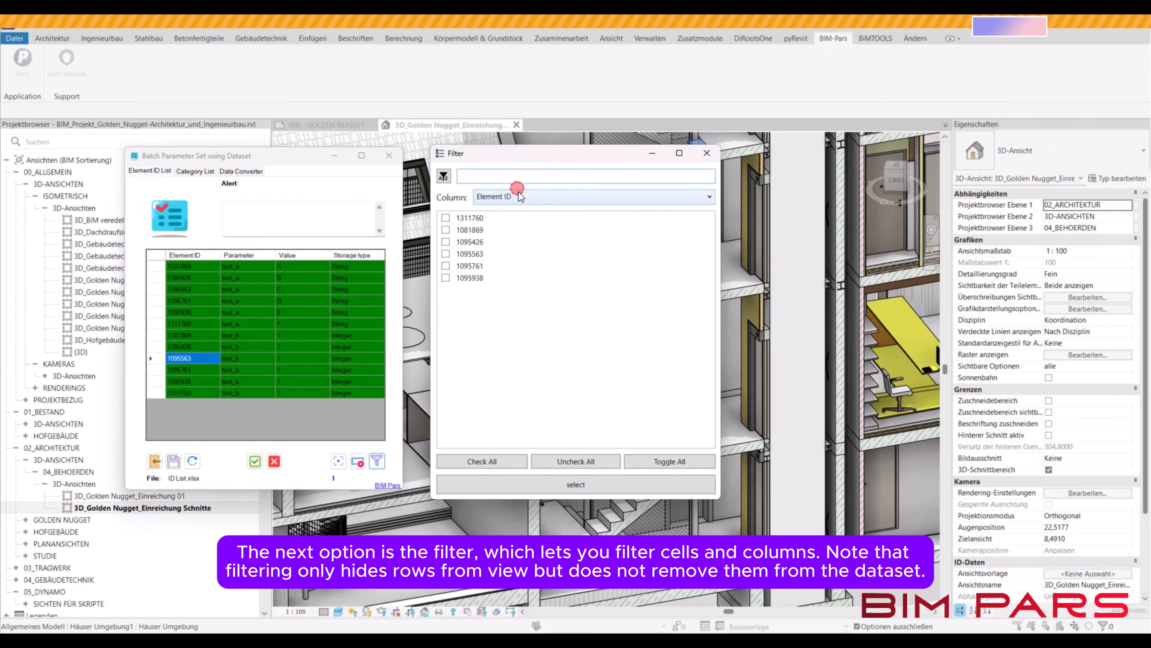
pyautogui.click(515, 224)
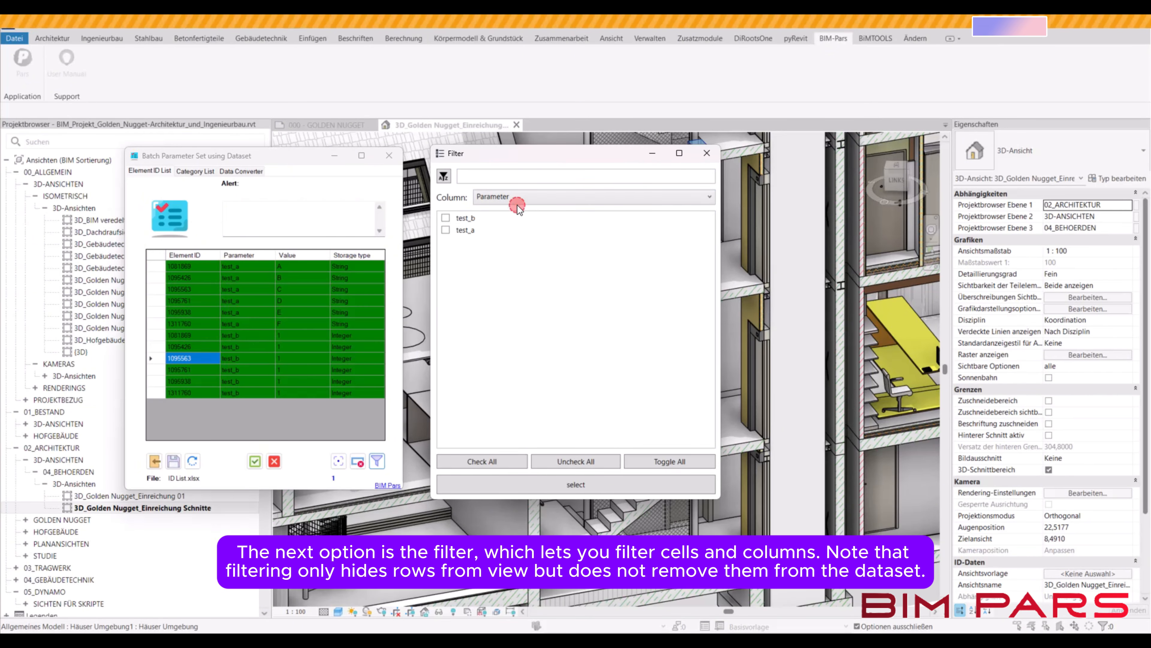
pyautogui.click(515, 199)
pyautogui.click(508, 236)
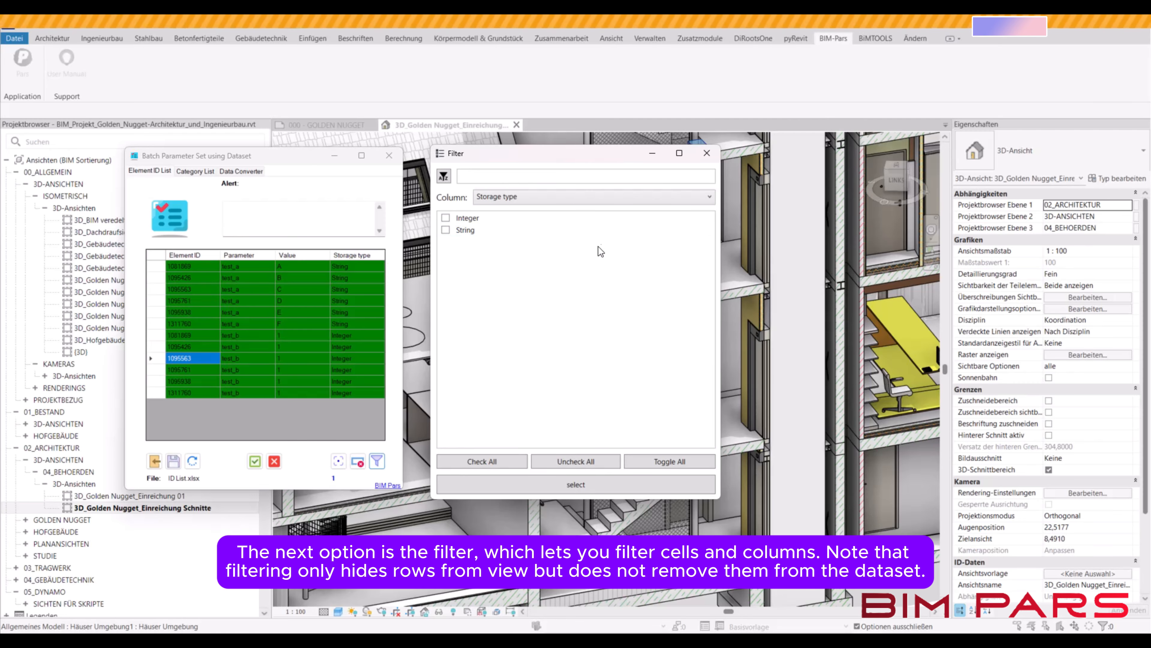
pyautogui.click(708, 153)
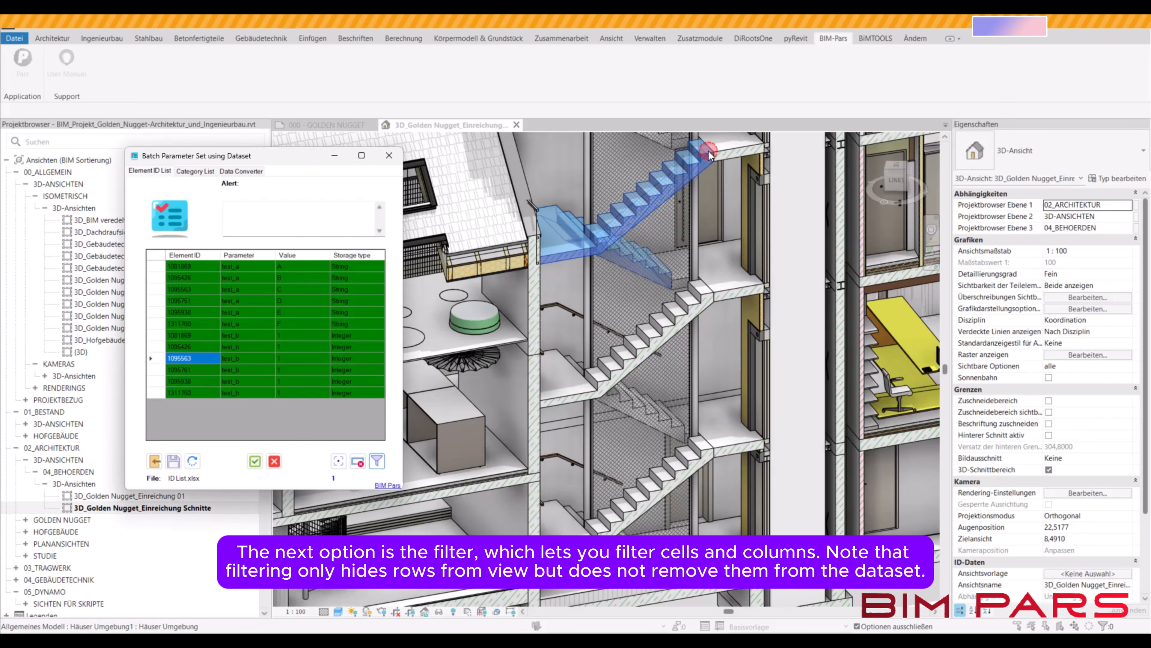
# Save the dataset result as an Excel file named result in the test folder on the Desktop.
pyautogui.click(172, 461)
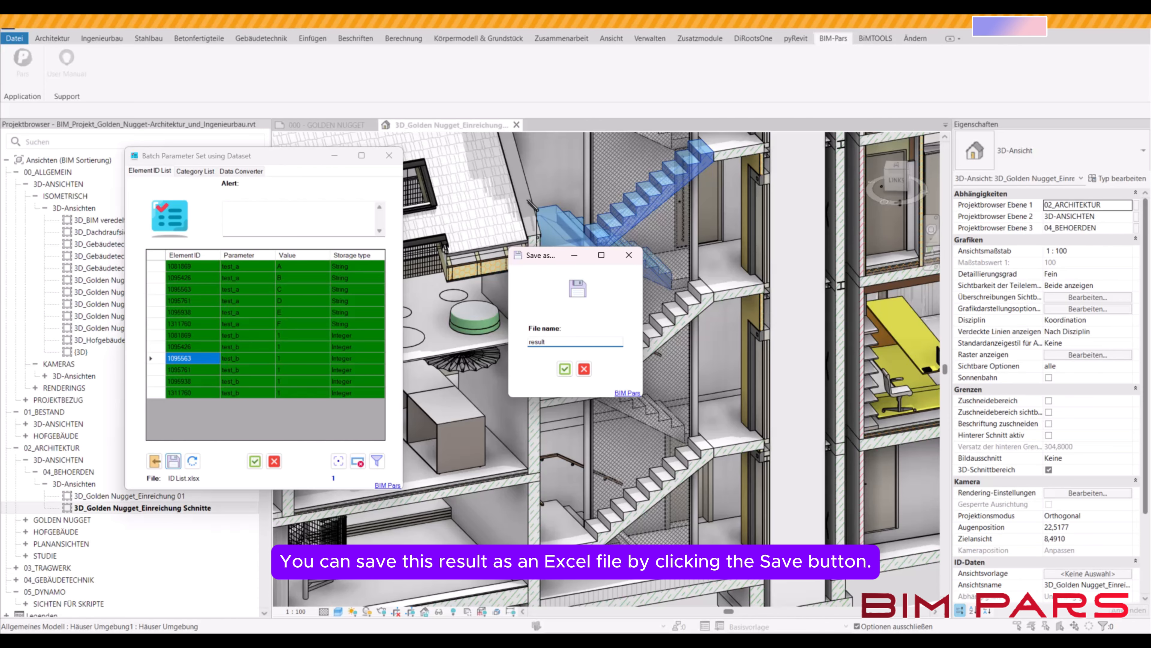
pyautogui.click(564, 368)
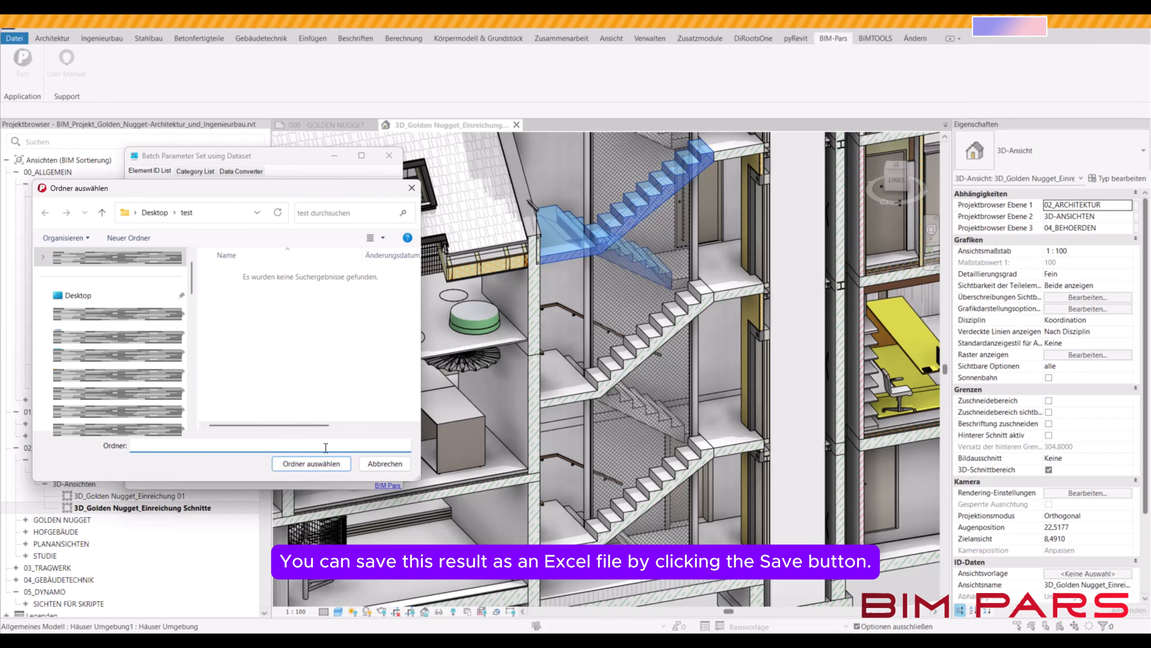
pyautogui.click(311, 463)
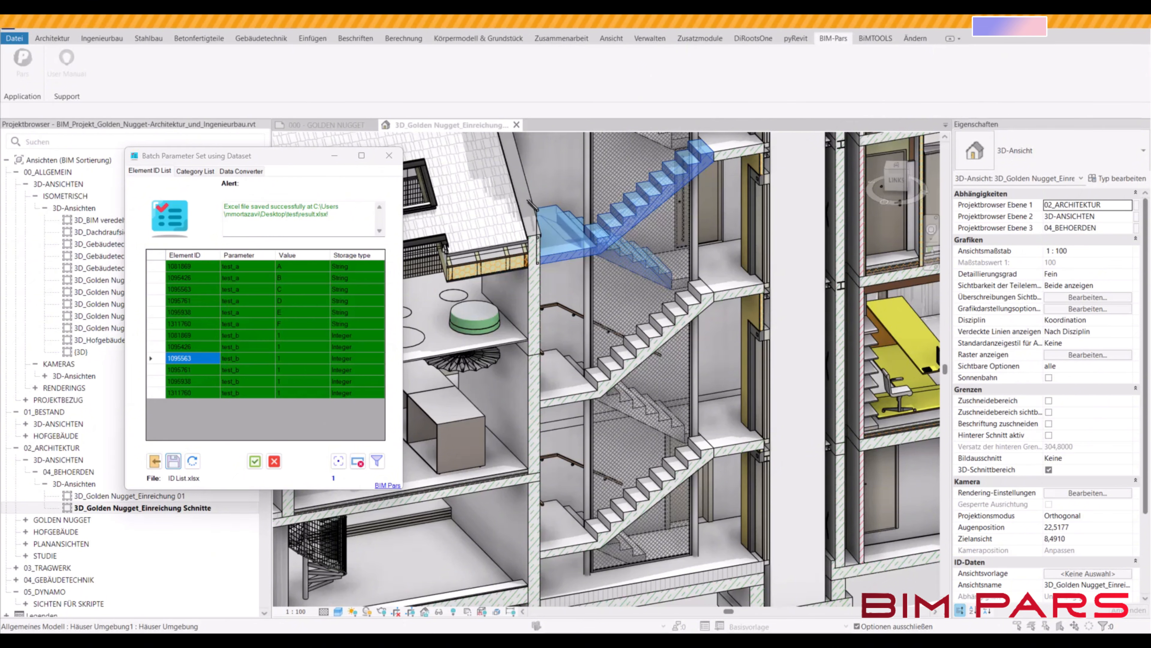
# Open result.xlsx to view the saved table, and close both it and the ID List workbook.
pyautogui.doubleClick(684, 284)
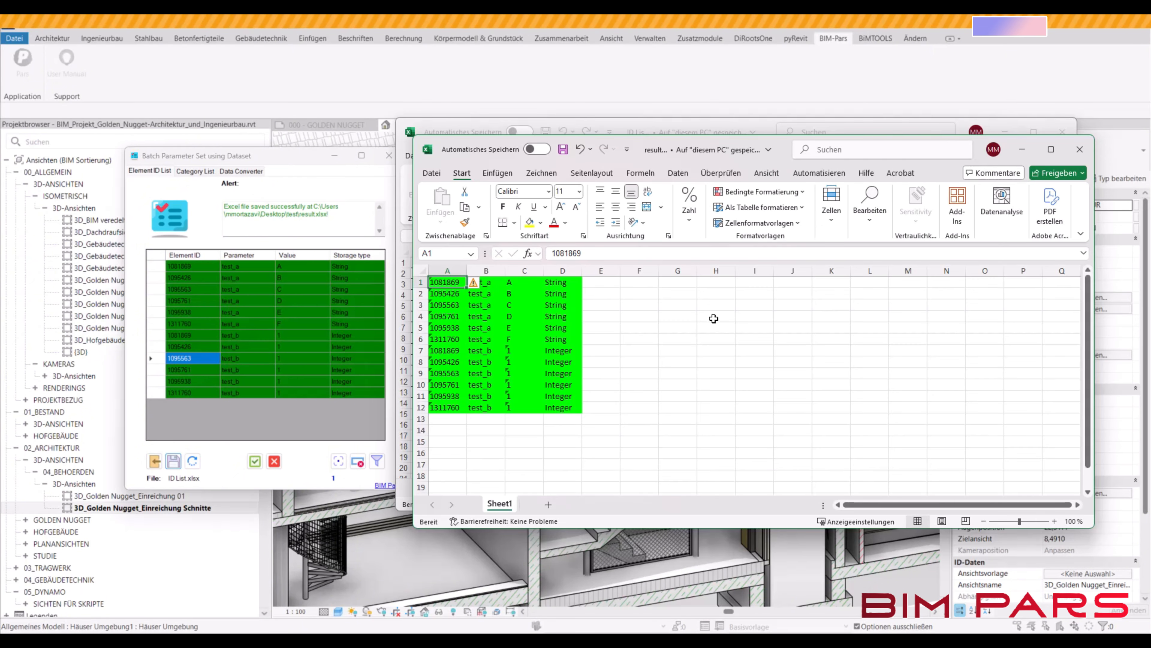
pyautogui.click(1083, 149)
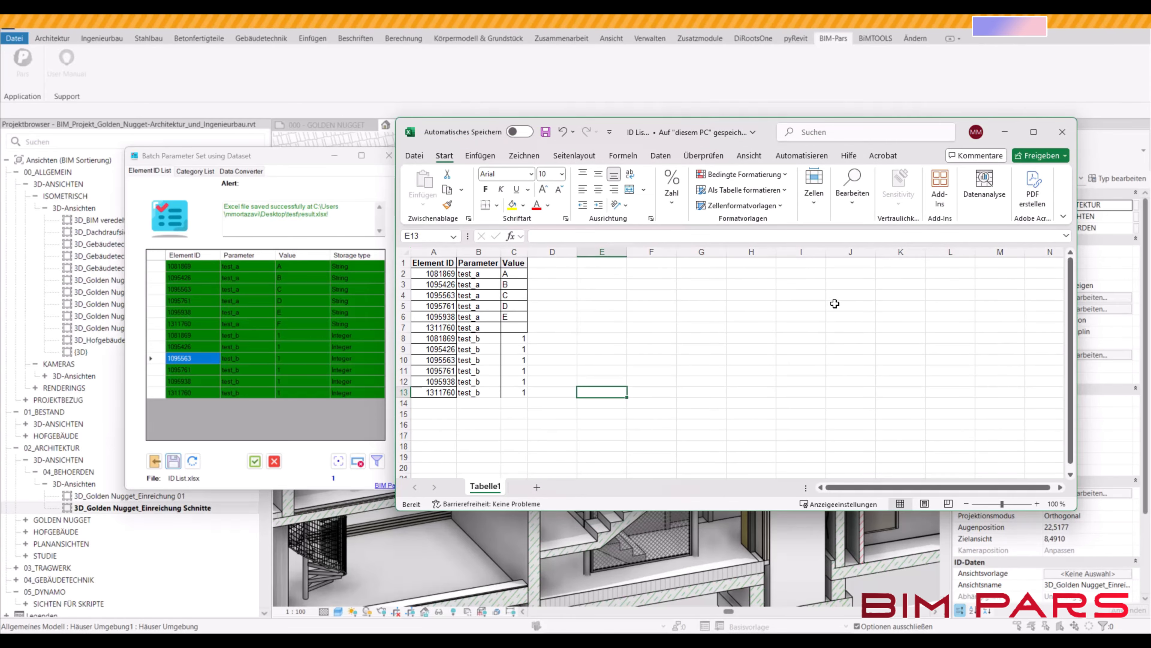
pyautogui.click(1063, 131)
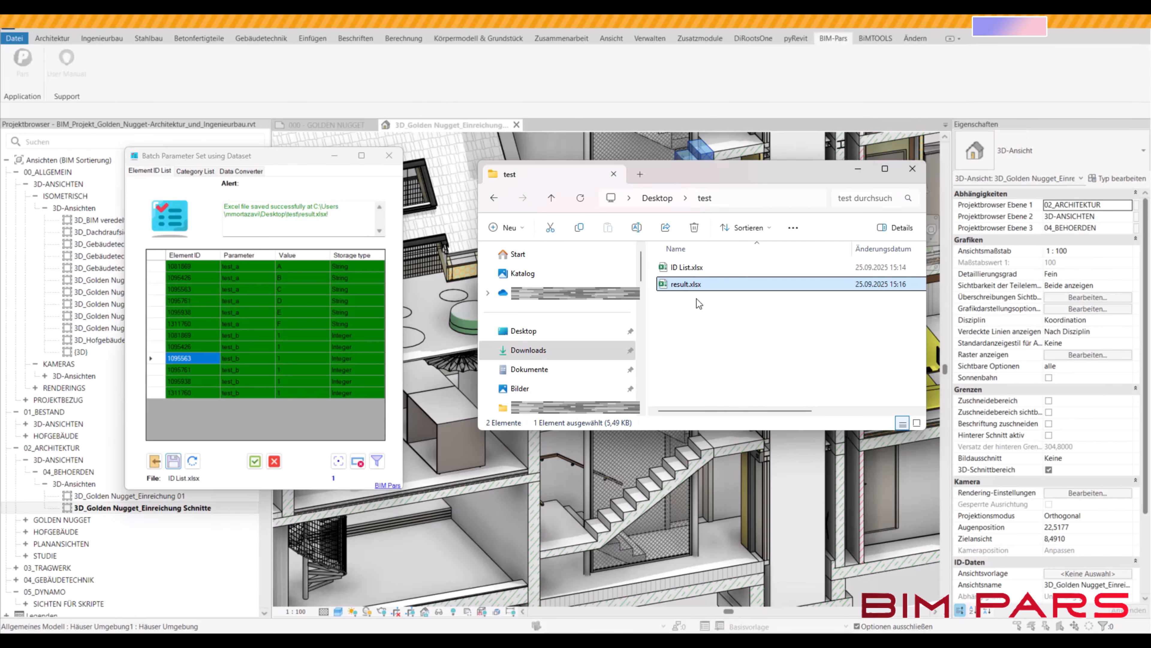
# Leave the batch parameter tool and review its report, including the test_b rows and the Previous column, before closing the report window.
pyautogui.click(274, 461)
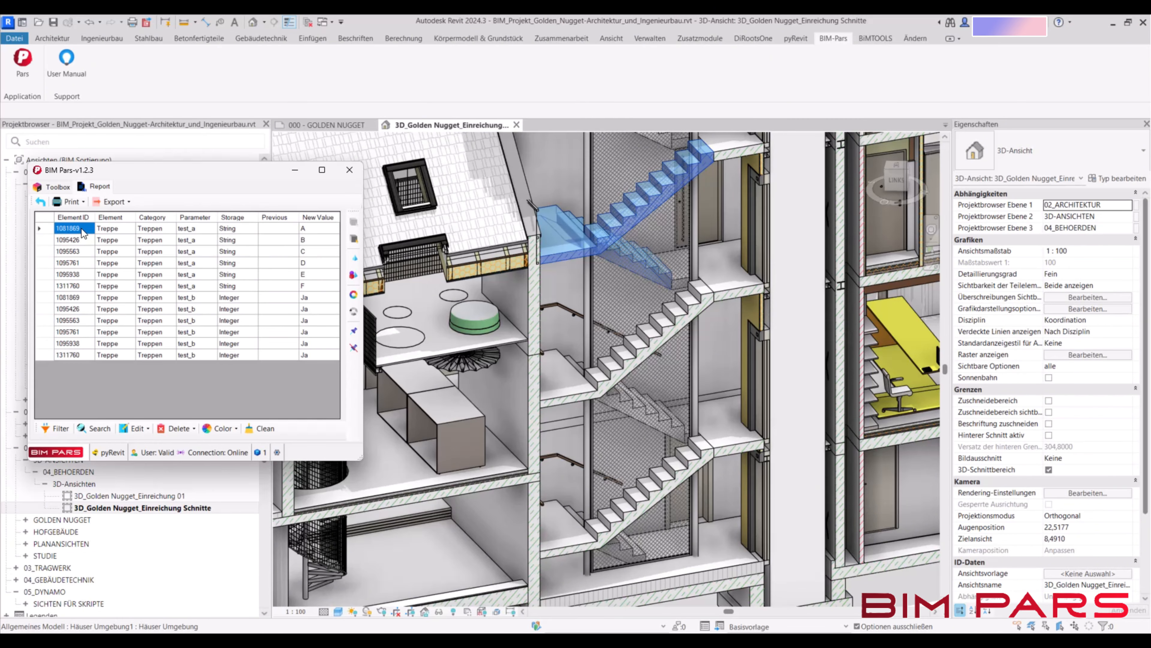
pyautogui.moveTo(84, 232); pyautogui.dragTo(322, 381)
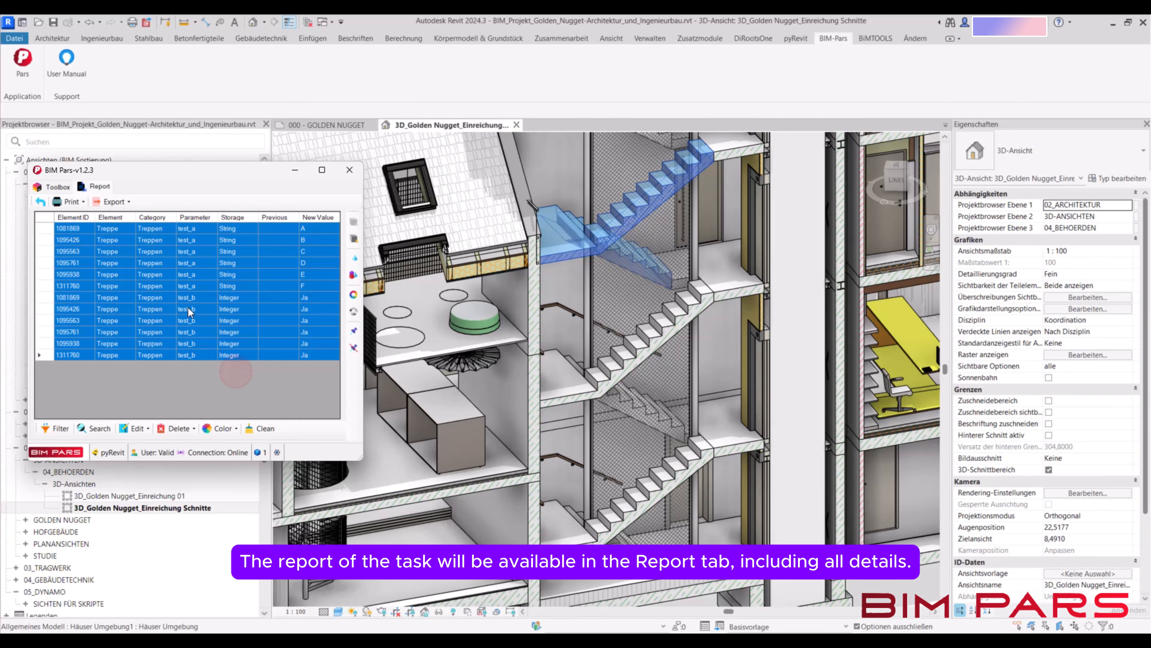
pyautogui.click(193, 309)
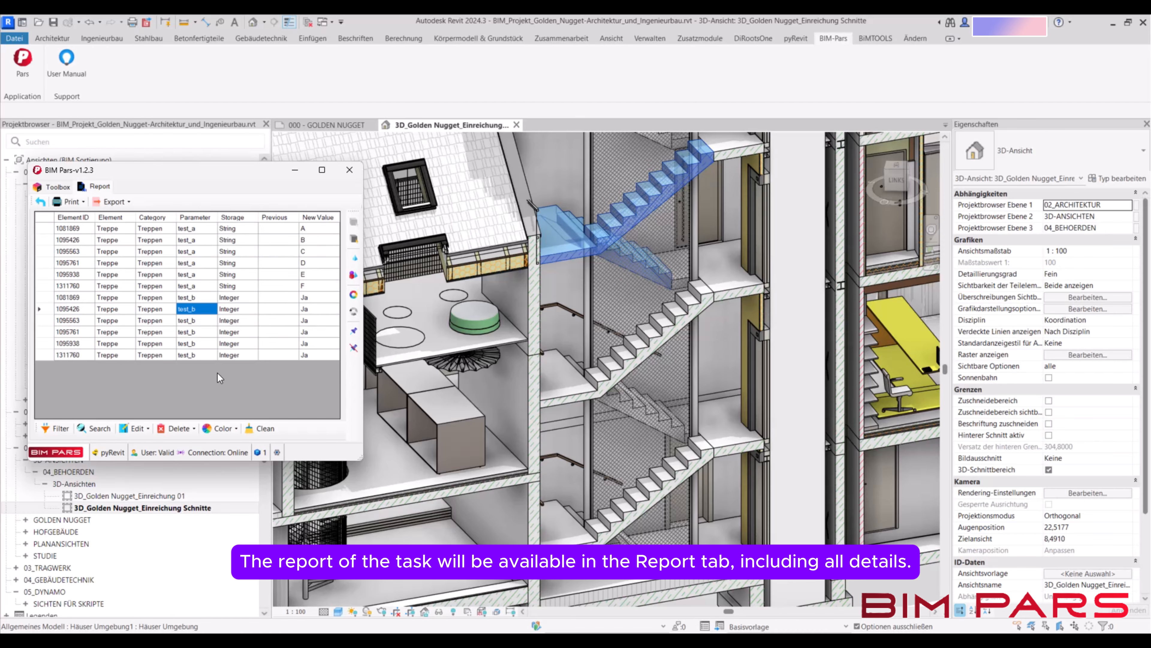
pyautogui.moveTo(278, 227); pyautogui.dragTo(286, 335)
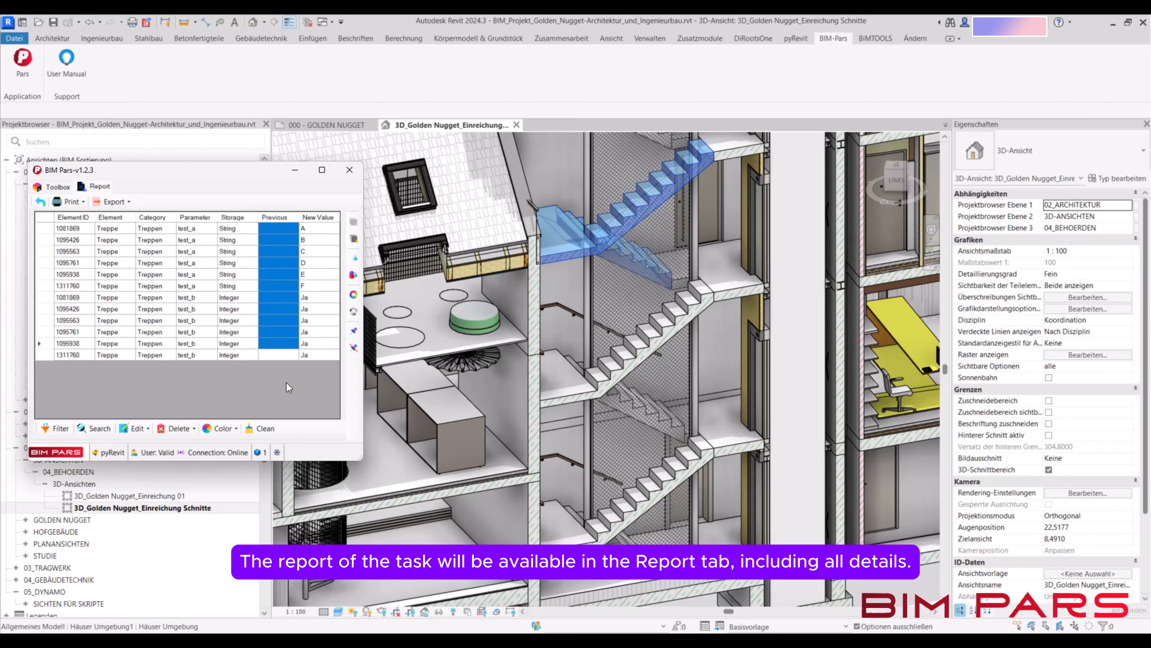
pyautogui.click(350, 170)
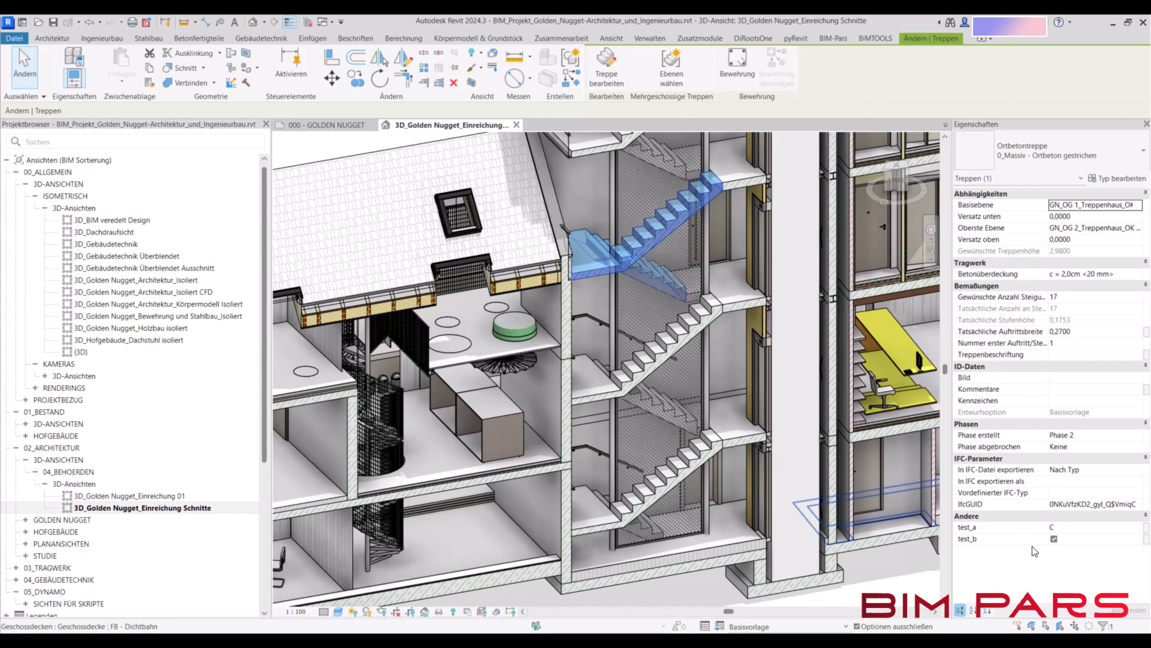
# Inspect the test_a and test_b properties of the individual concrete stair flights, selecting them one at a time in the 3D view.
pyautogui.click(678, 352)
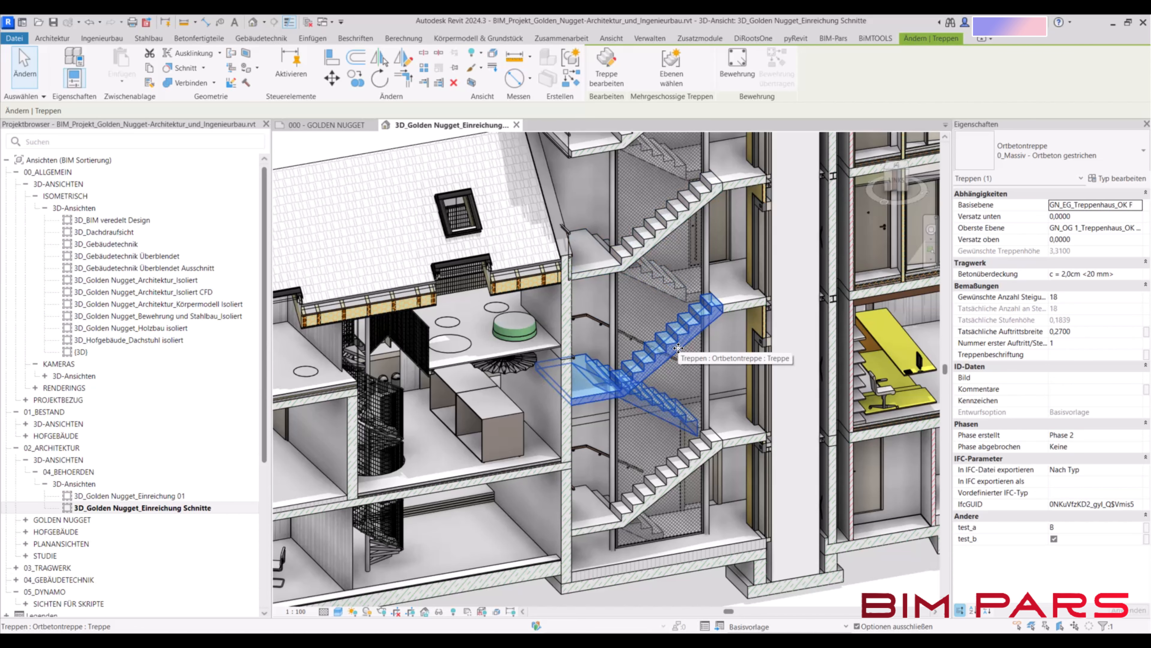
pyautogui.click(657, 490)
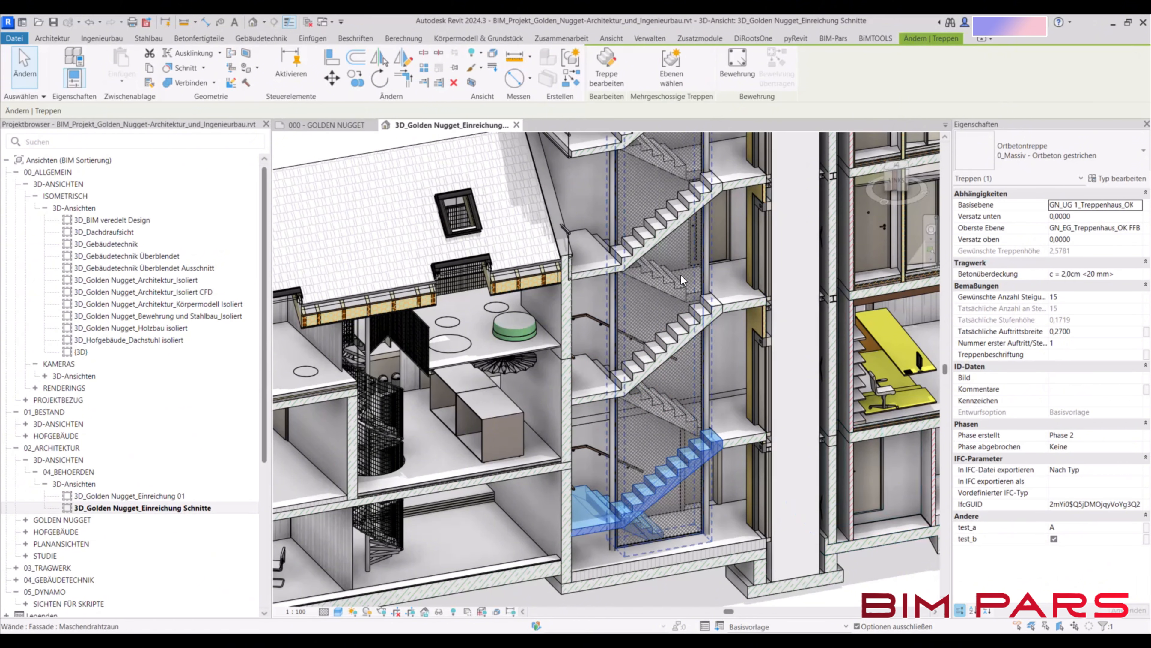
pyautogui.moveTo(672, 194); pyautogui.dragTo(672, 360, button='middle')
pyautogui.click(648, 279)
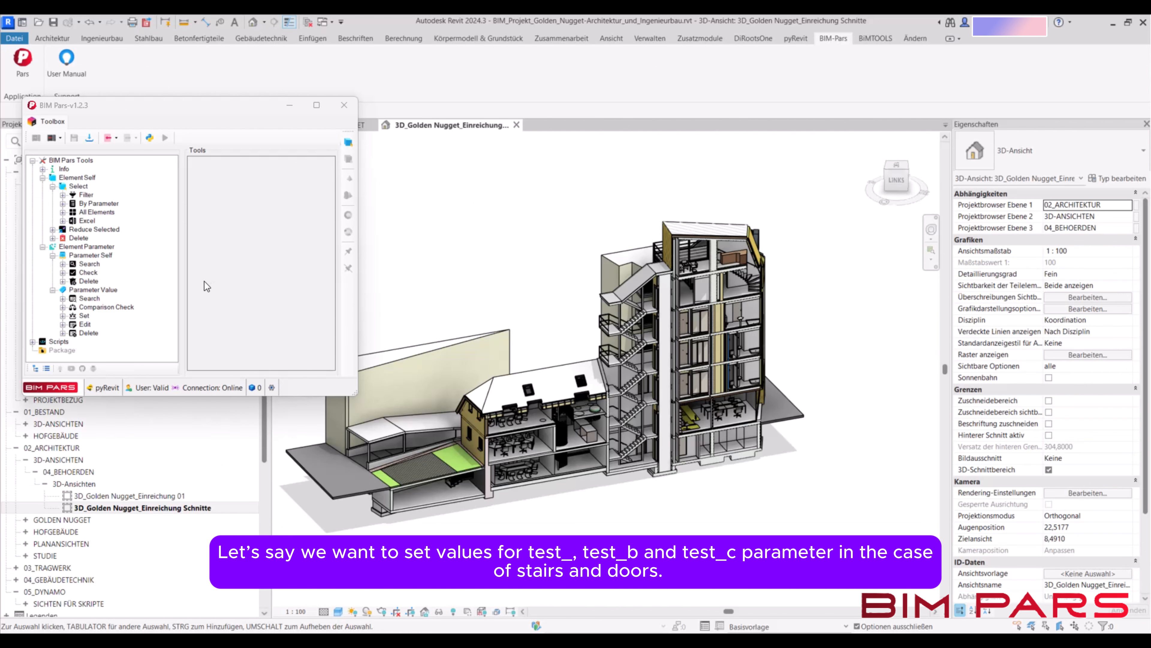
# Start Check Existence of Parameters Values for the parameter test_a, showing elements both with value and with no value.
pyautogui.click(87, 272)
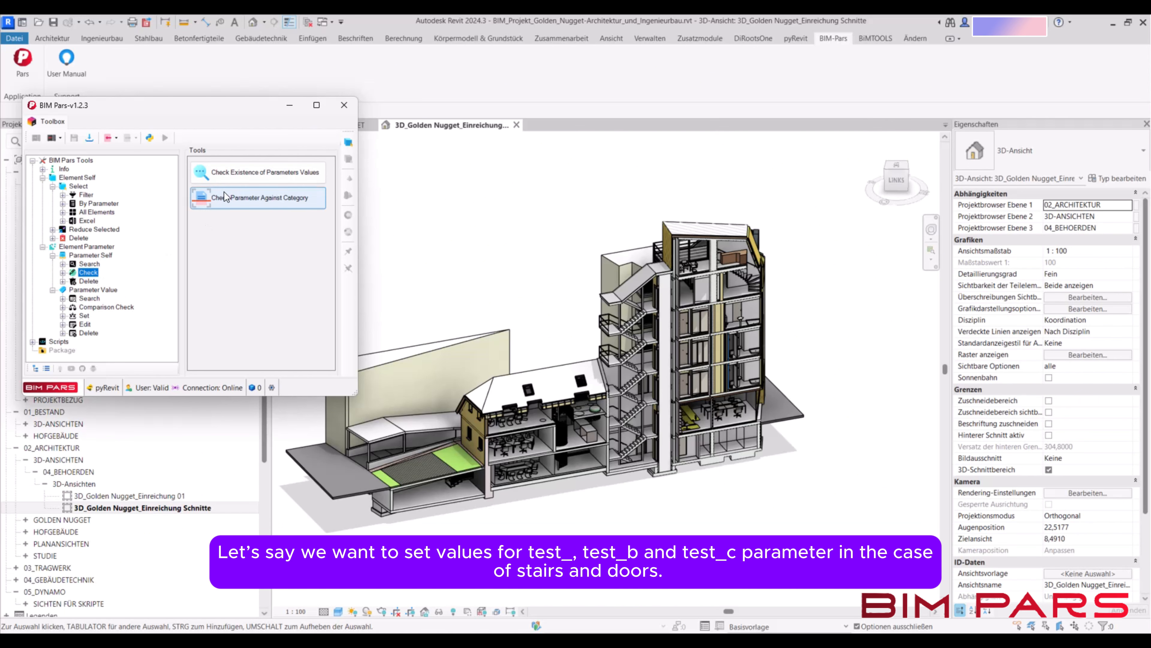
pyautogui.doubleClick(241, 172)
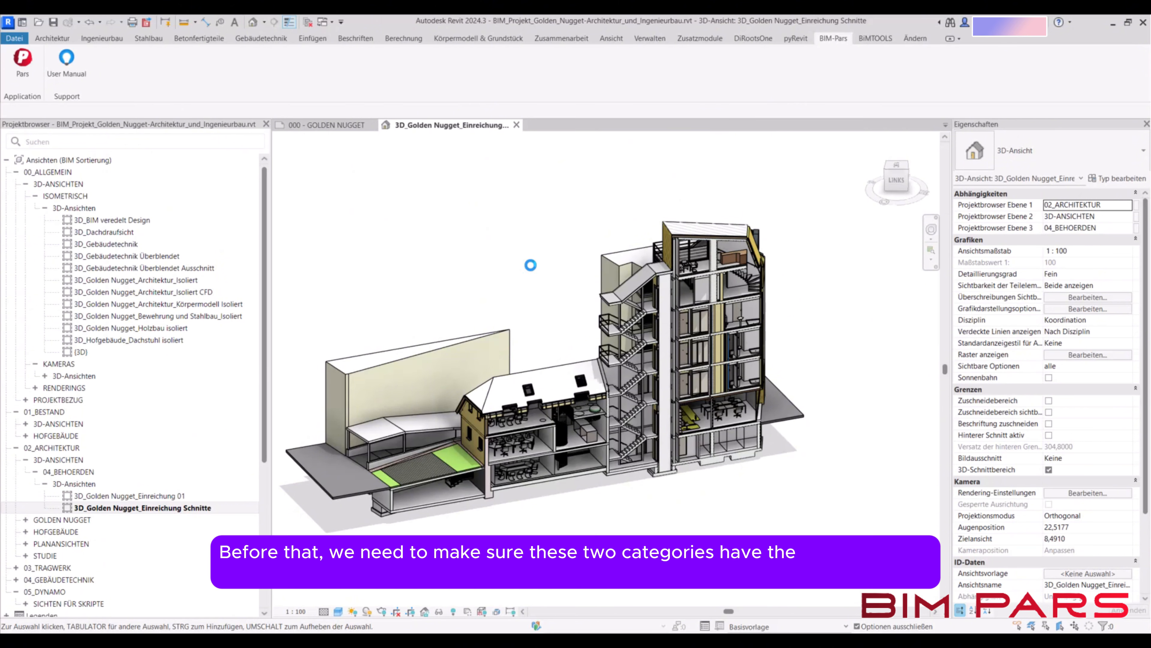
pyautogui.click(515, 280)
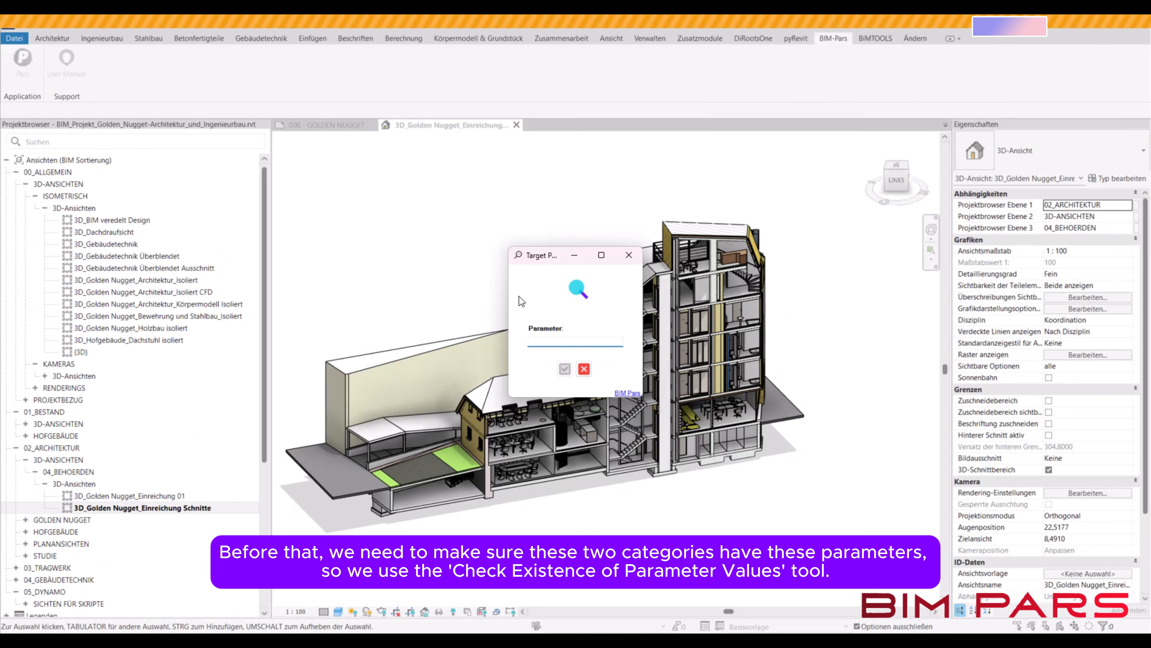
pyautogui.write('test_A')
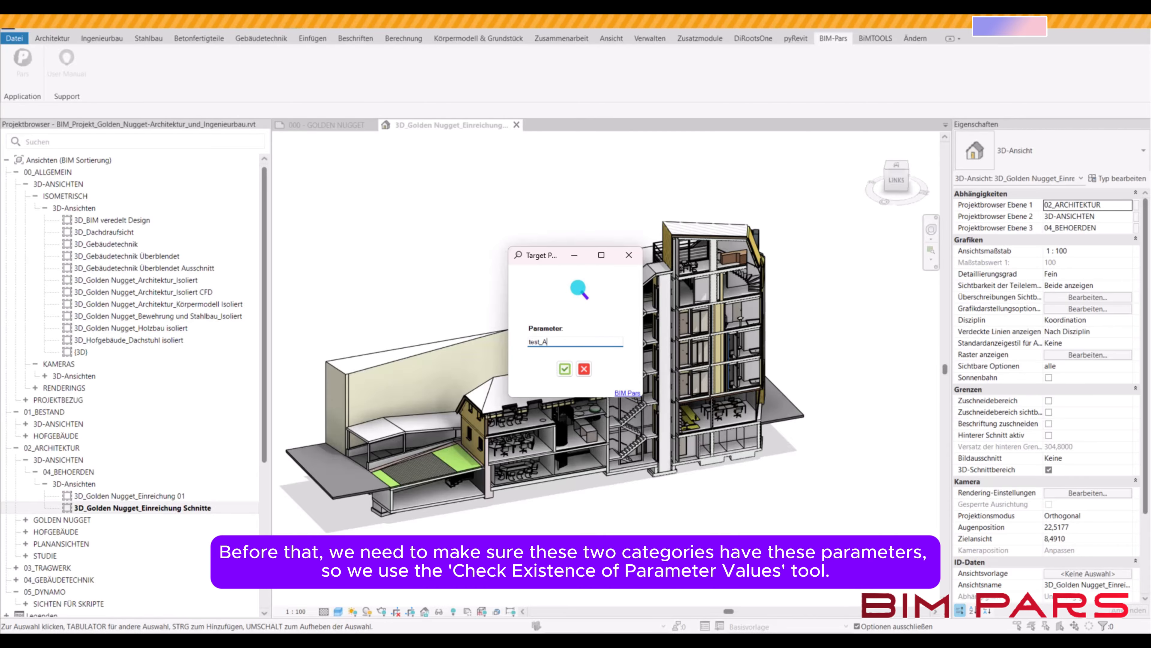
pyautogui.write('_')
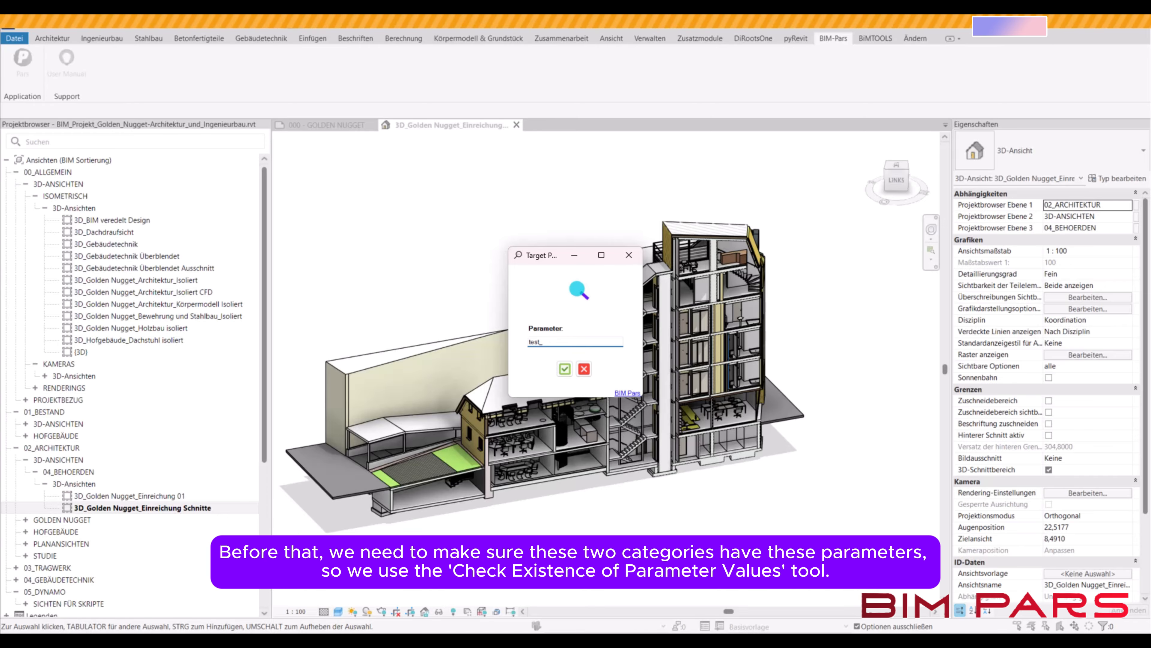
pyautogui.write('a')
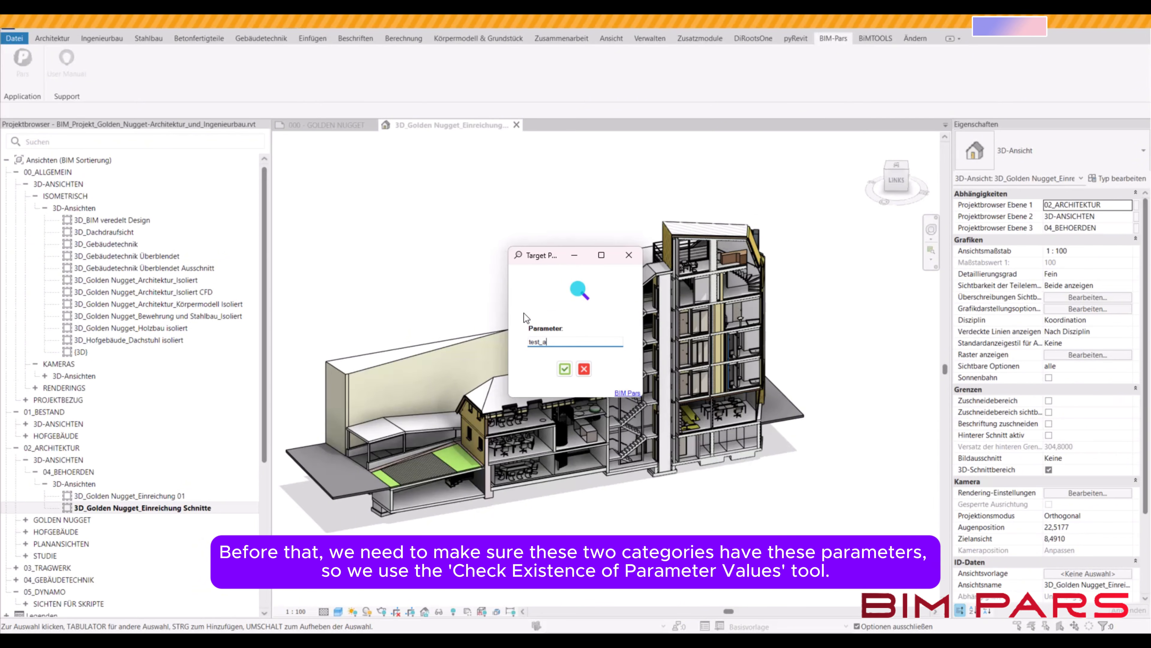
pyautogui.click(565, 369)
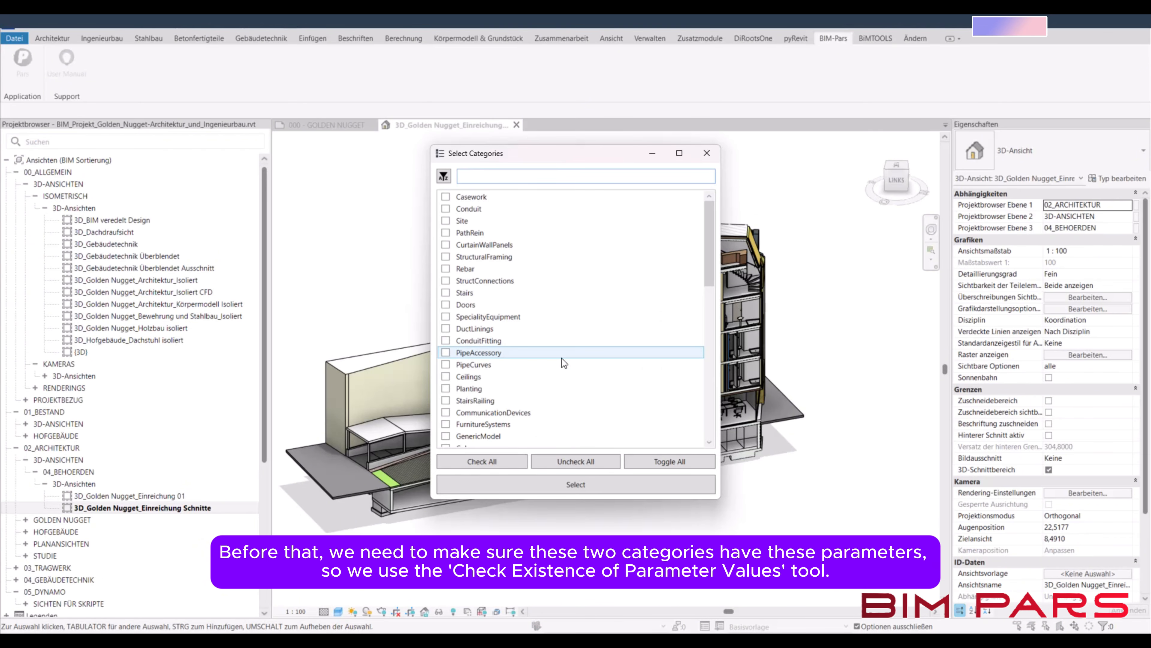
# Run the test_a check on the Doors and Stairs categories and examine the report's Category column.
pyautogui.click(454, 305)
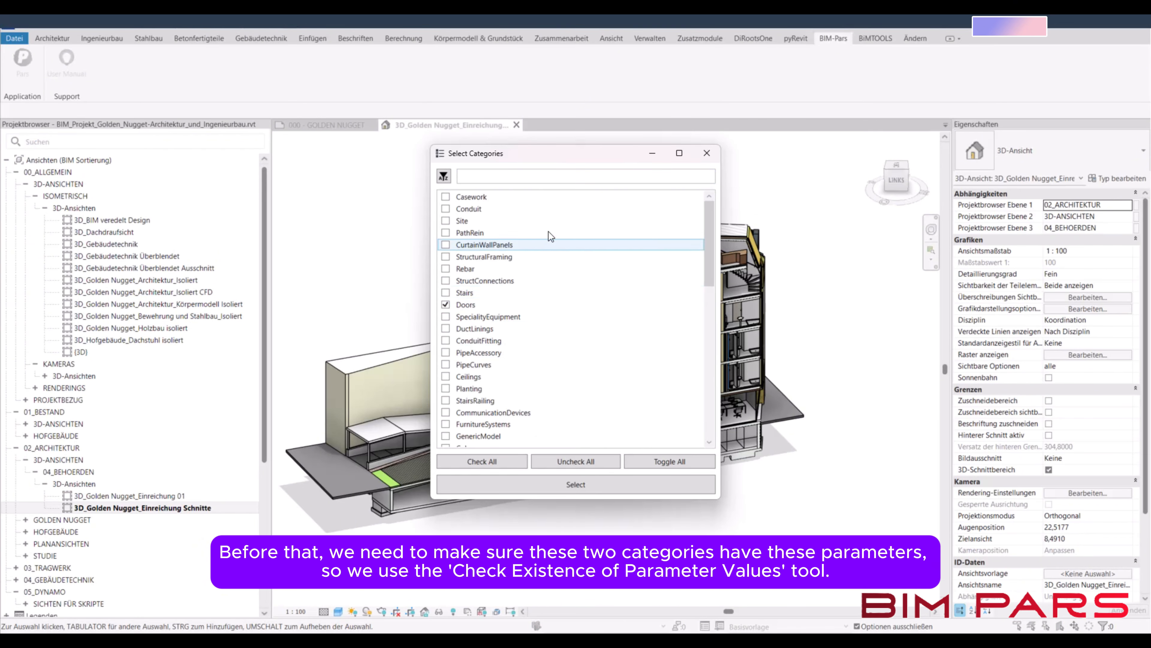
pyautogui.click(503, 177)
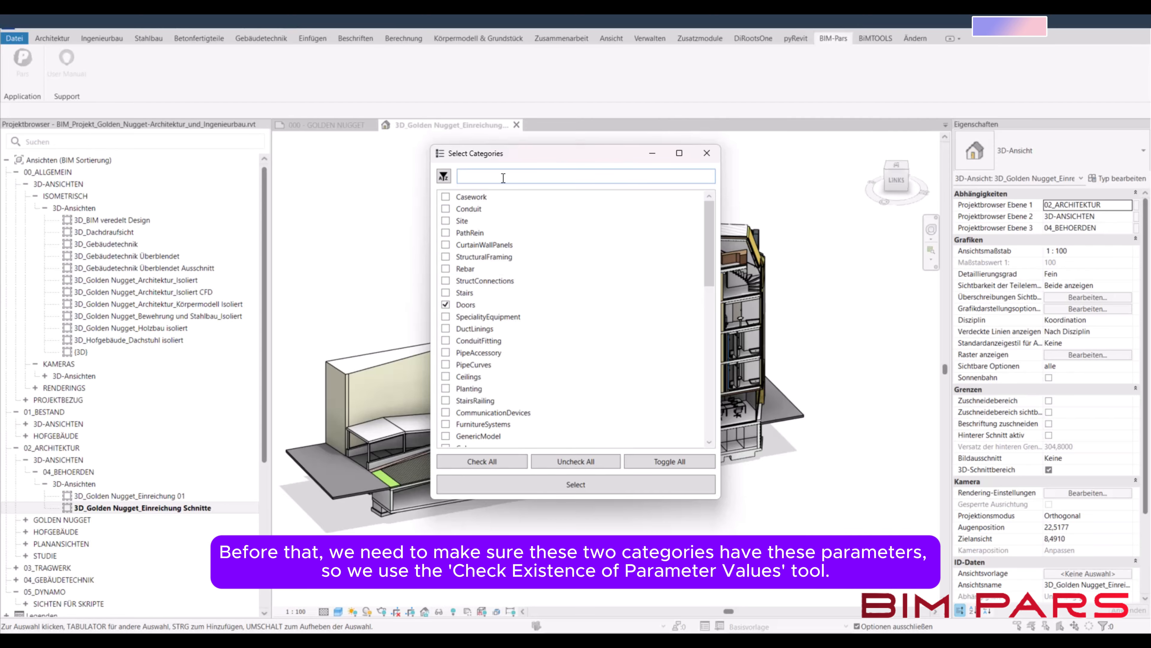
pyautogui.write('st')
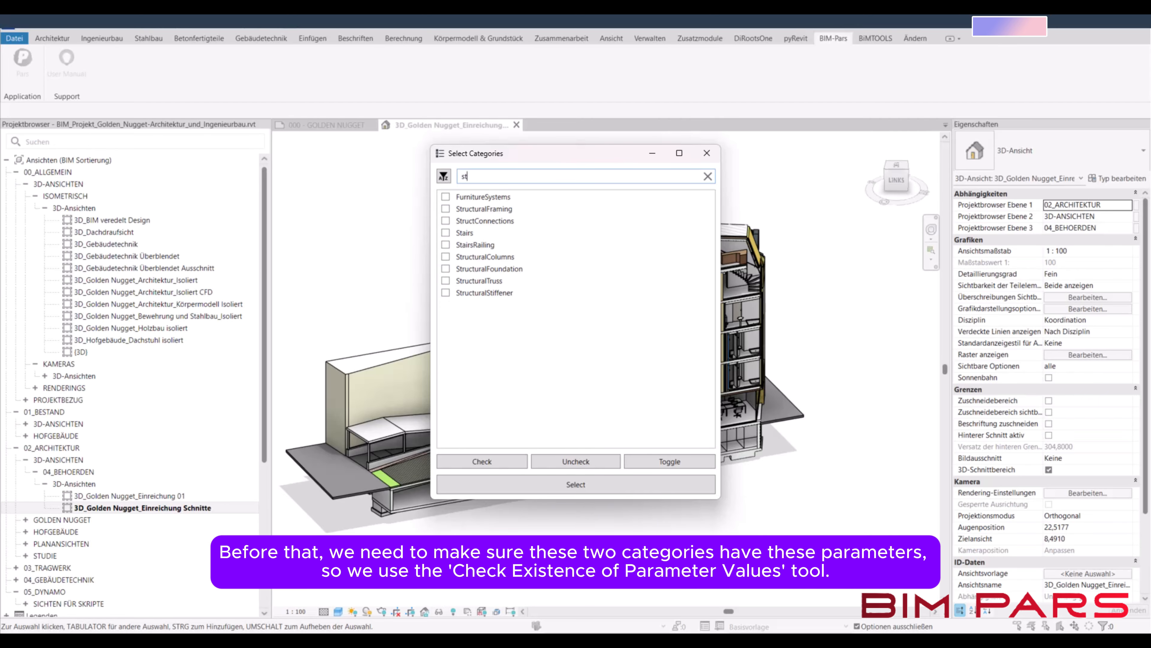
pyautogui.write('air')
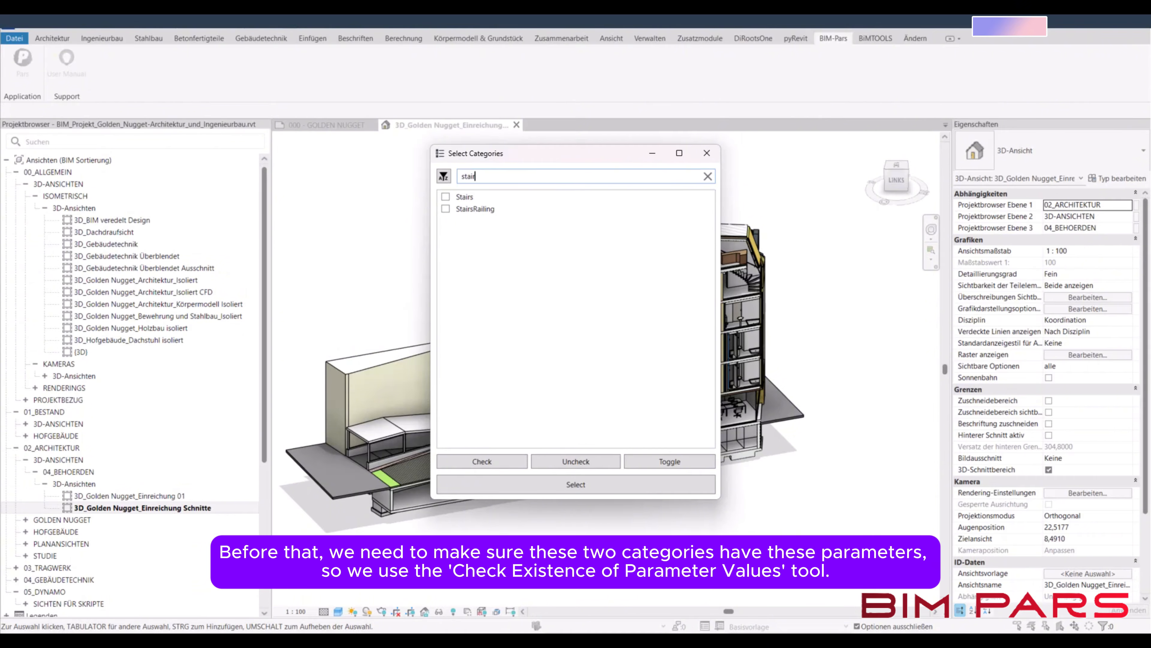
pyautogui.click(445, 197)
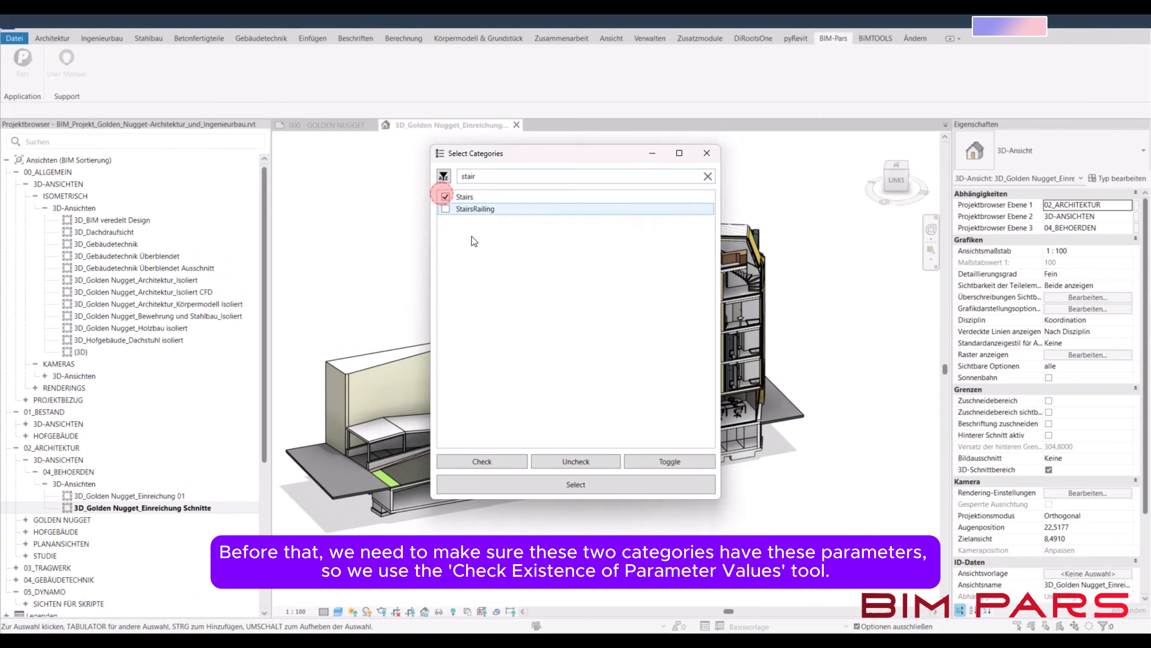
pyautogui.click(515, 490)
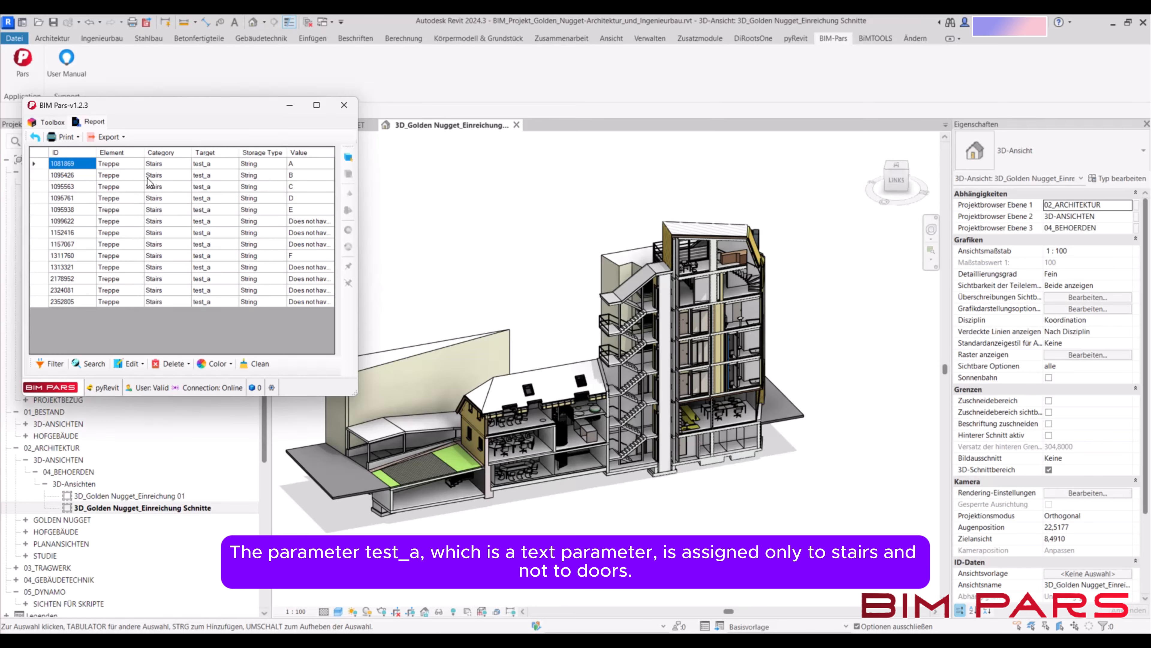
pyautogui.moveTo(160, 167); pyautogui.dragTo(233, 311)
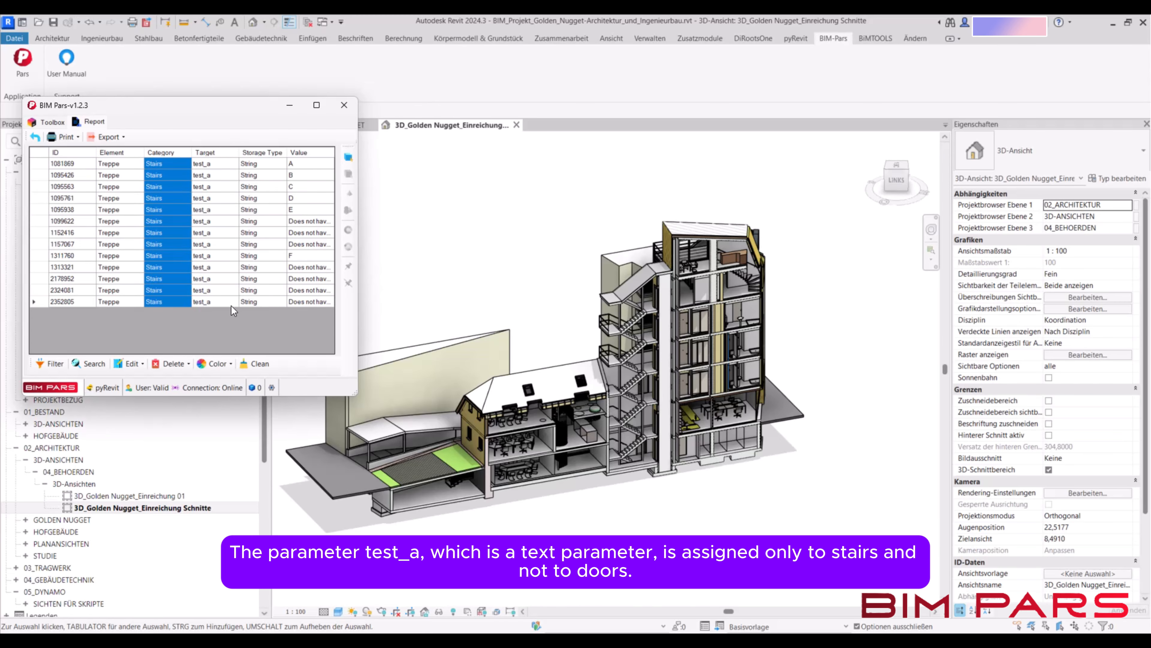
# Return to the toolbox and start another parameter existence check for test_b, showing elements both with value and with no value.
pyautogui.click(34, 137)
pyautogui.doubleClick(242, 190)
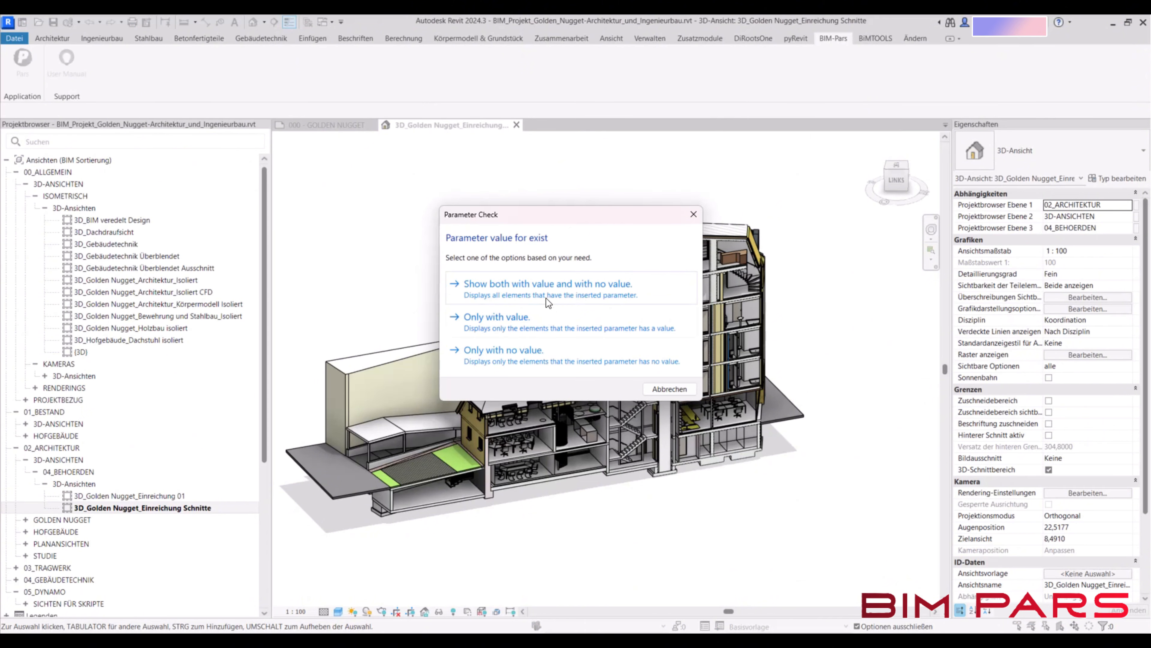
pyautogui.click(536, 286)
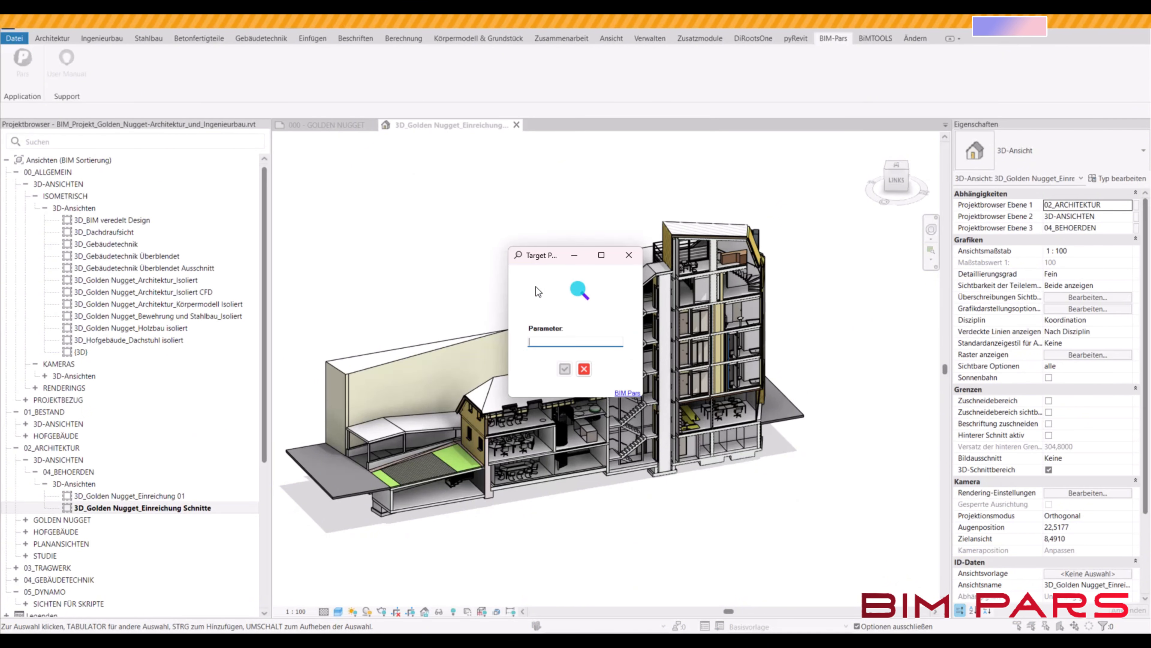
pyautogui.write('test')
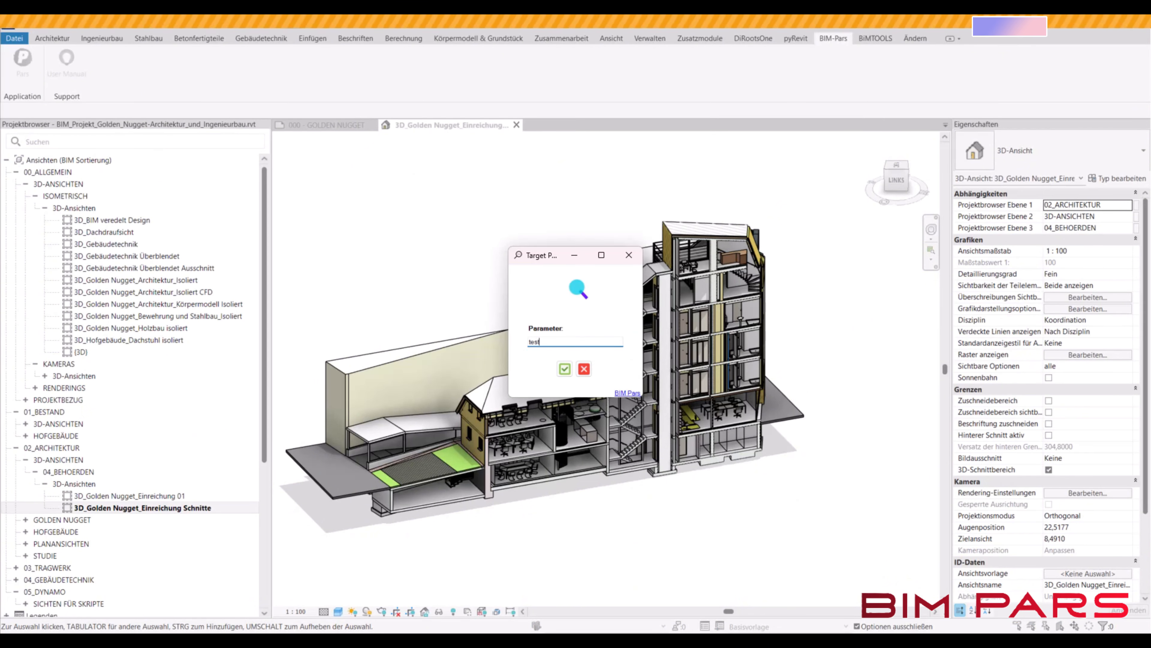
pyautogui.write('_b')
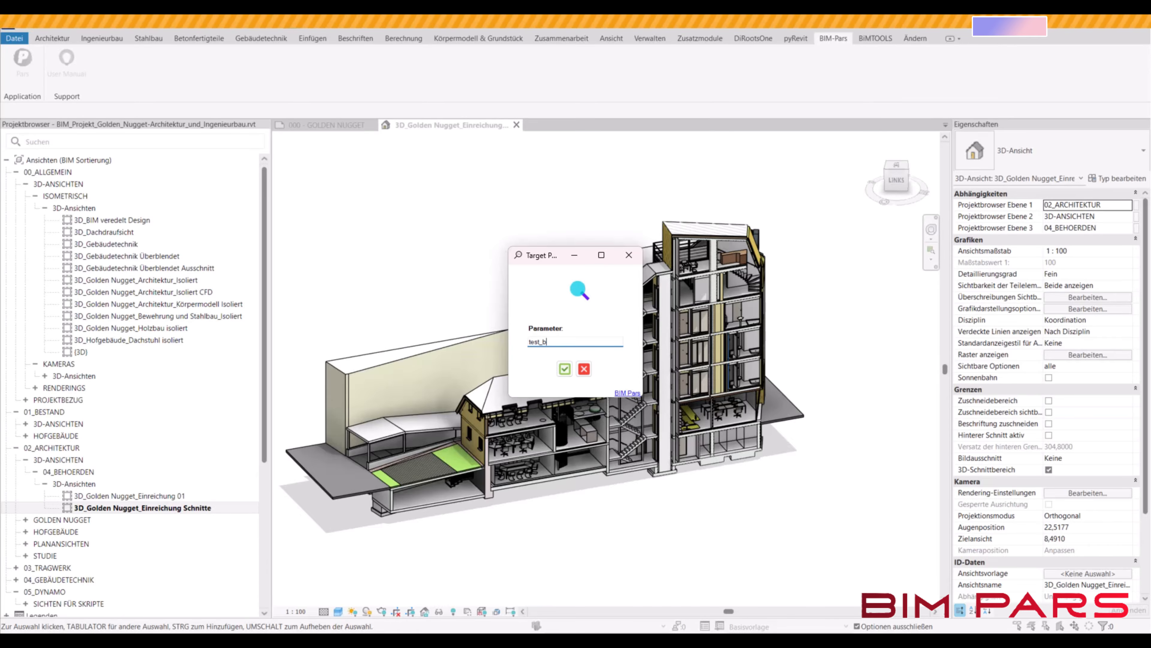
pyautogui.click(563, 368)
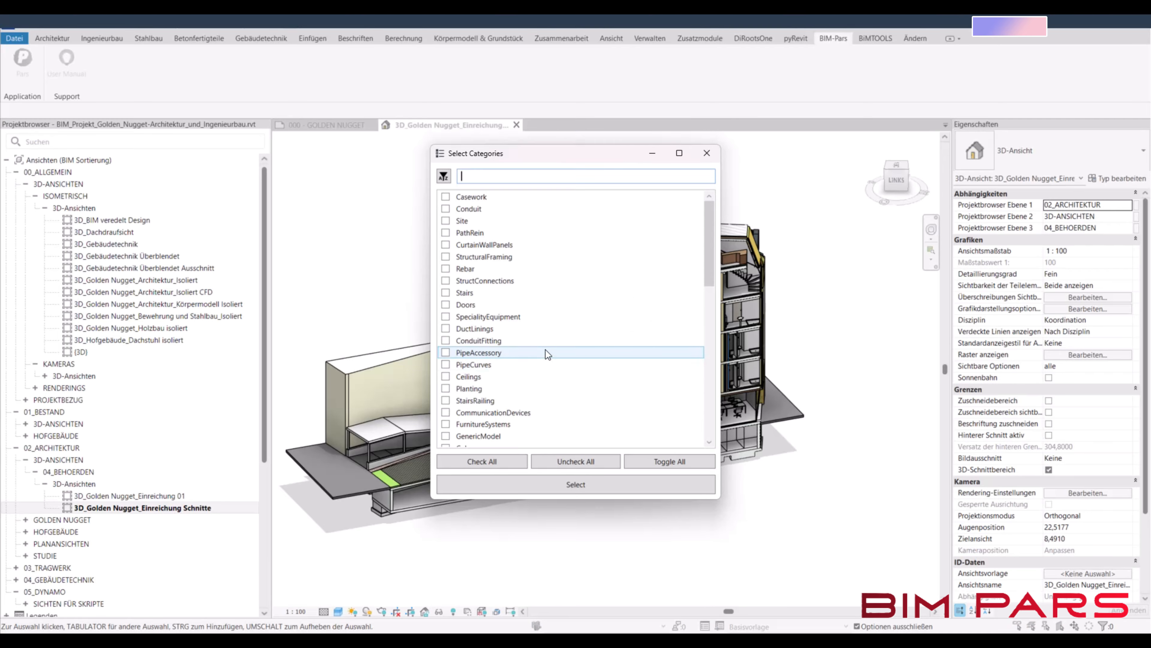
# Run the test_b check on the Doors and Stairs categories and examine the report's Category column.
pyautogui.click(446, 305)
pyautogui.click(511, 180)
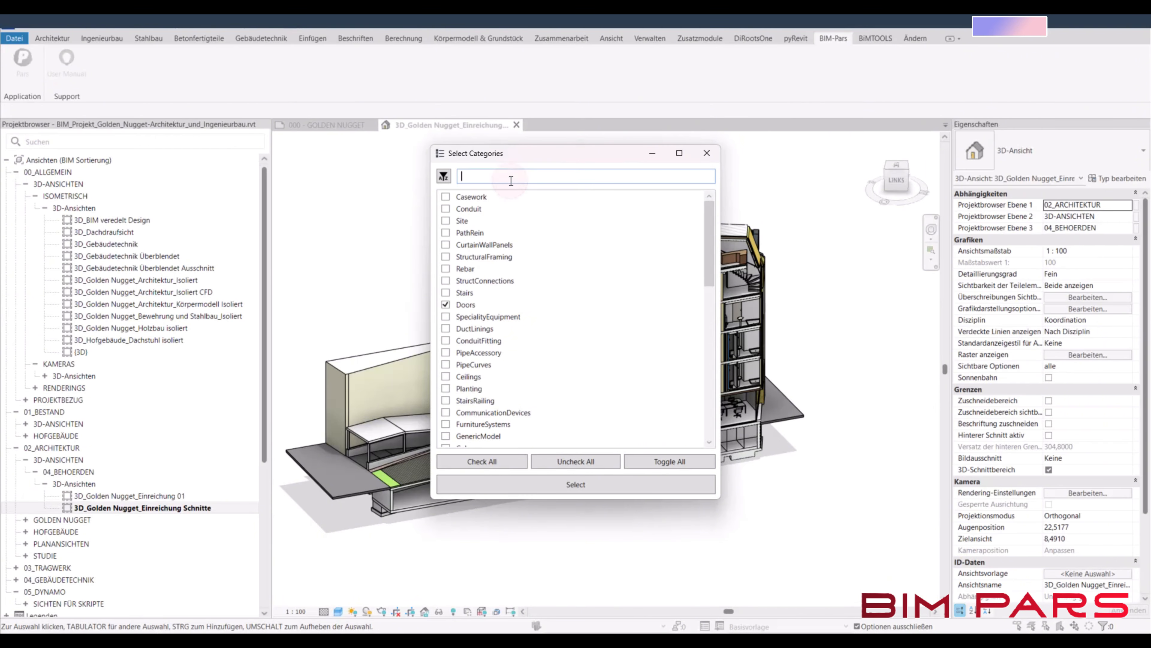
pyautogui.write('star')
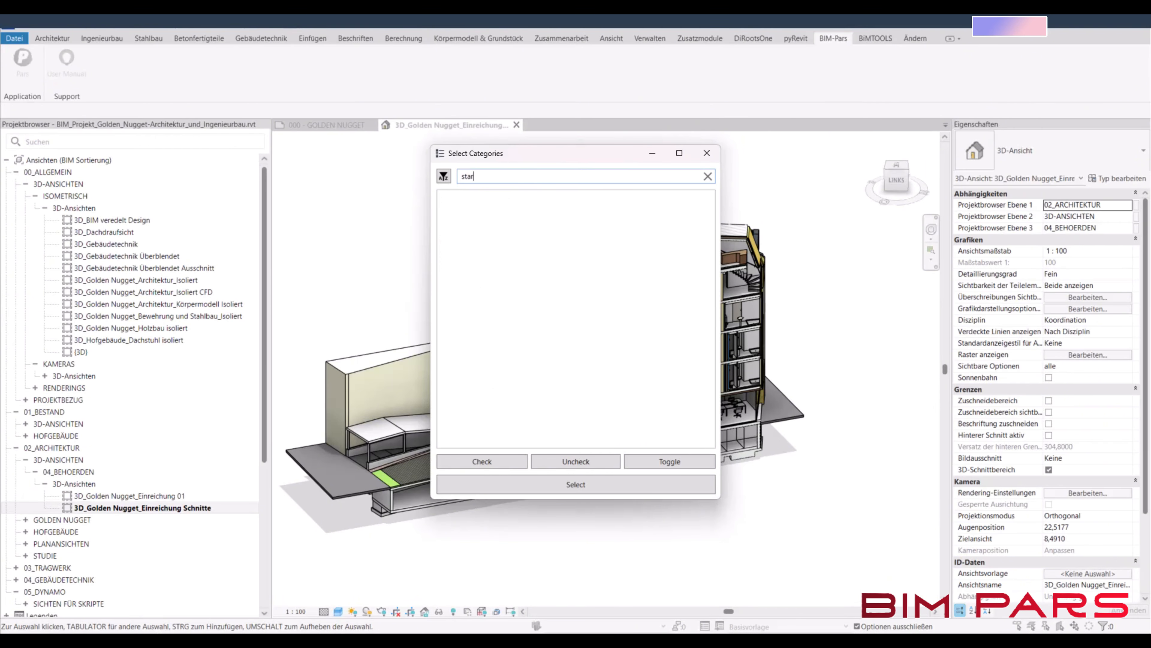
pyautogui.press('BackSpace')
pyautogui.click(446, 196)
pyautogui.click(479, 485)
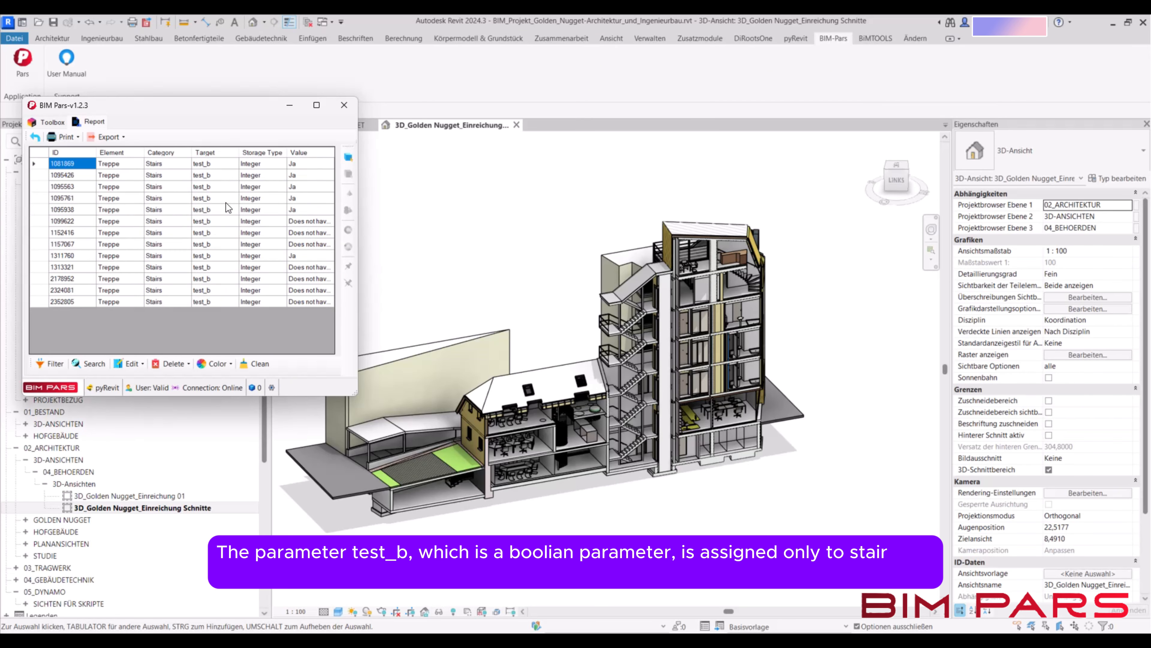
pyautogui.moveTo(152, 166); pyautogui.dragTo(194, 331)
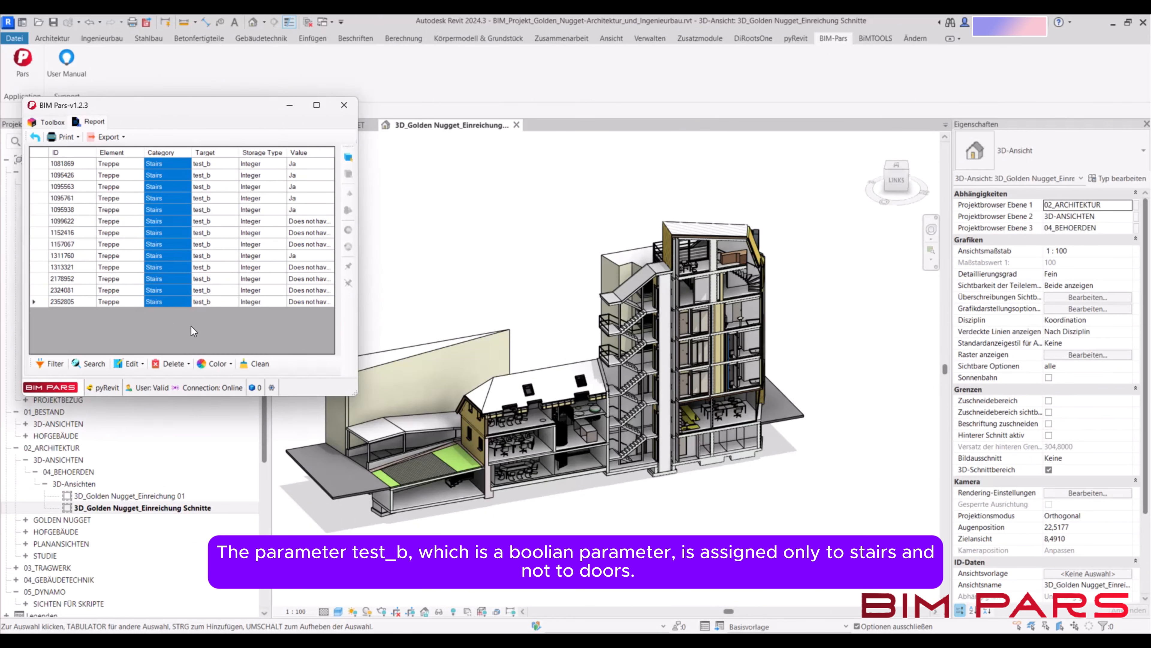
# Return to the toolbox and start a parameter existence check for test_c, showing elements both with value and with no value.
pyautogui.click(36, 137)
pyautogui.click(251, 175)
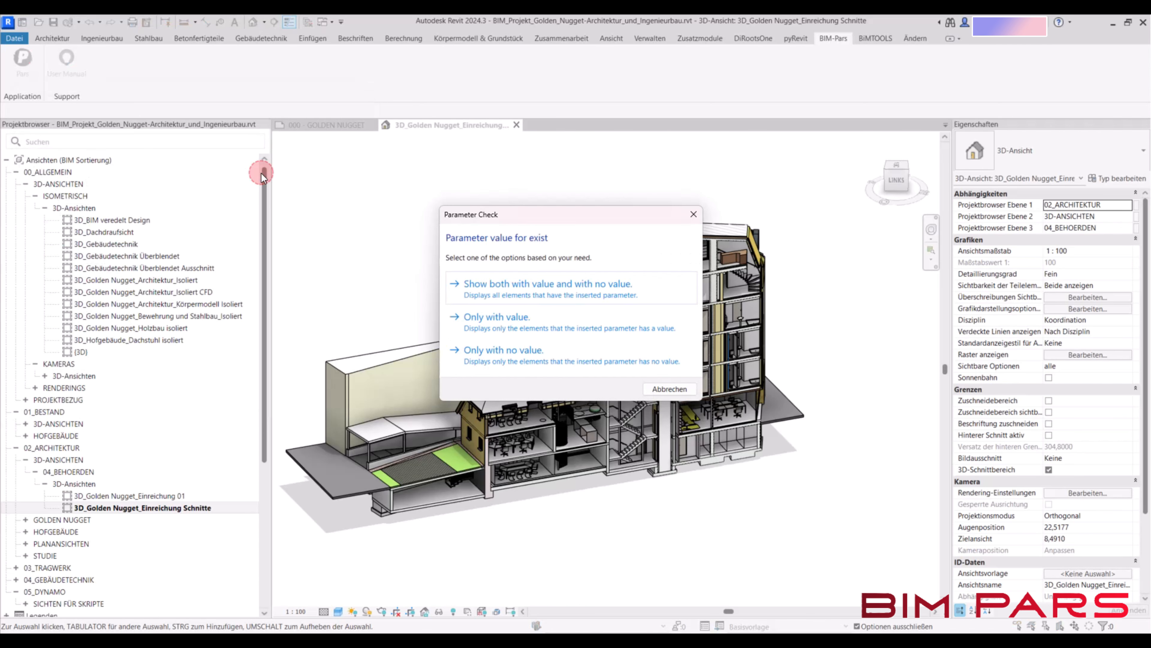
pyautogui.click(532, 290)
pyautogui.write('tes')
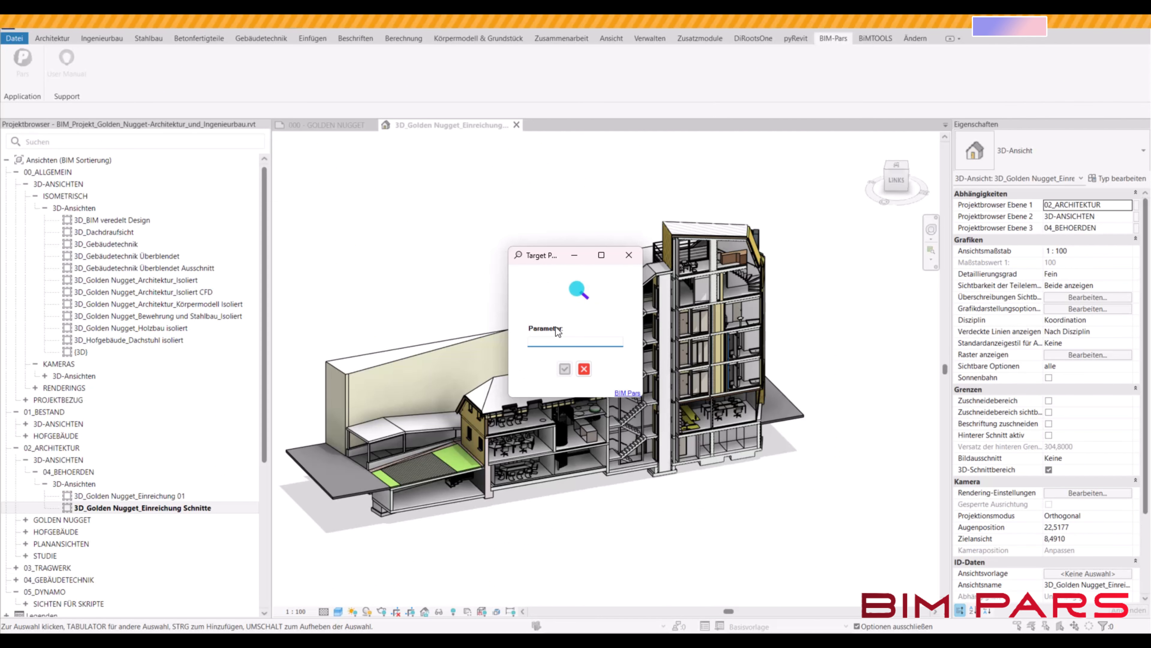
pyautogui.write('t')
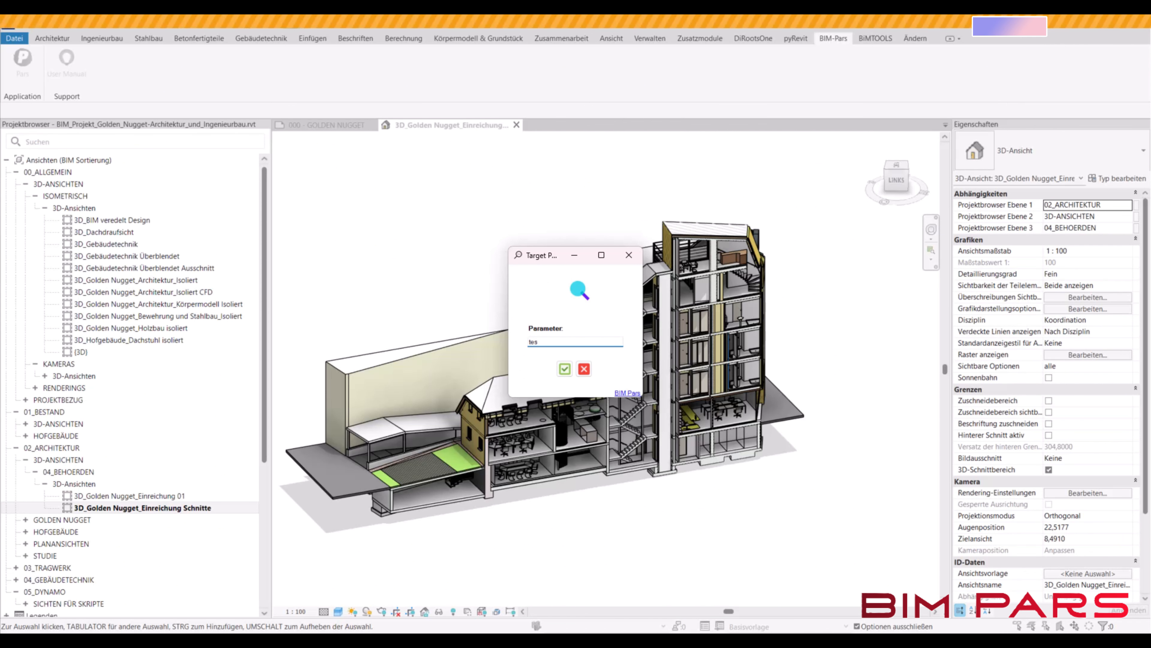
pyautogui.write('c')
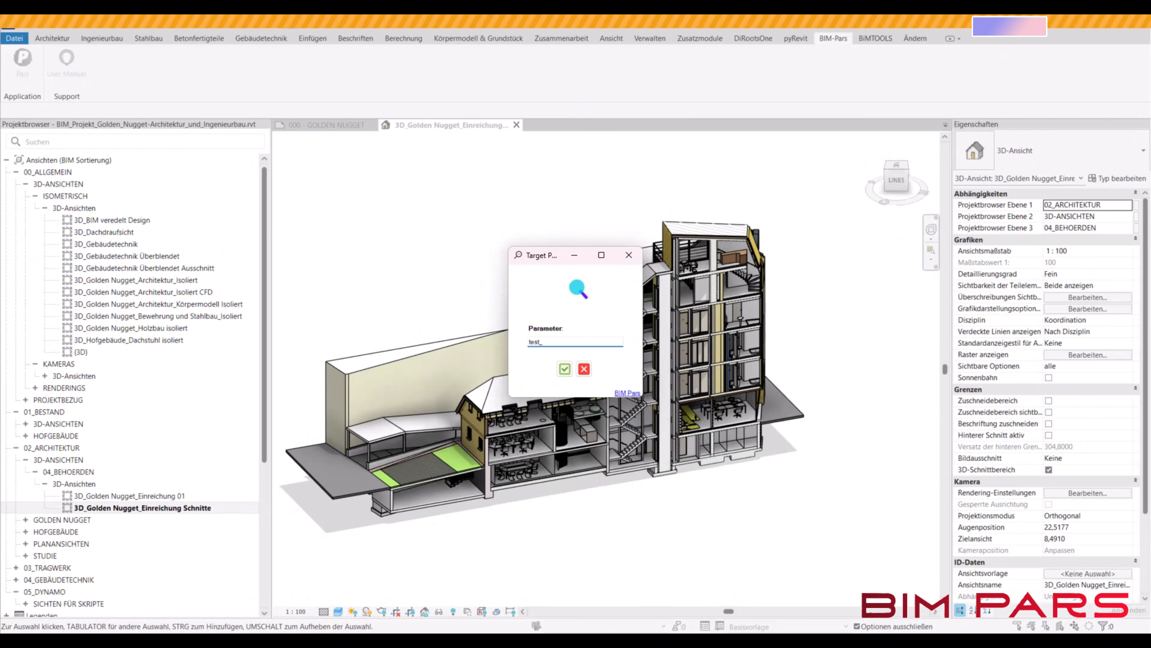
pyautogui.click(565, 368)
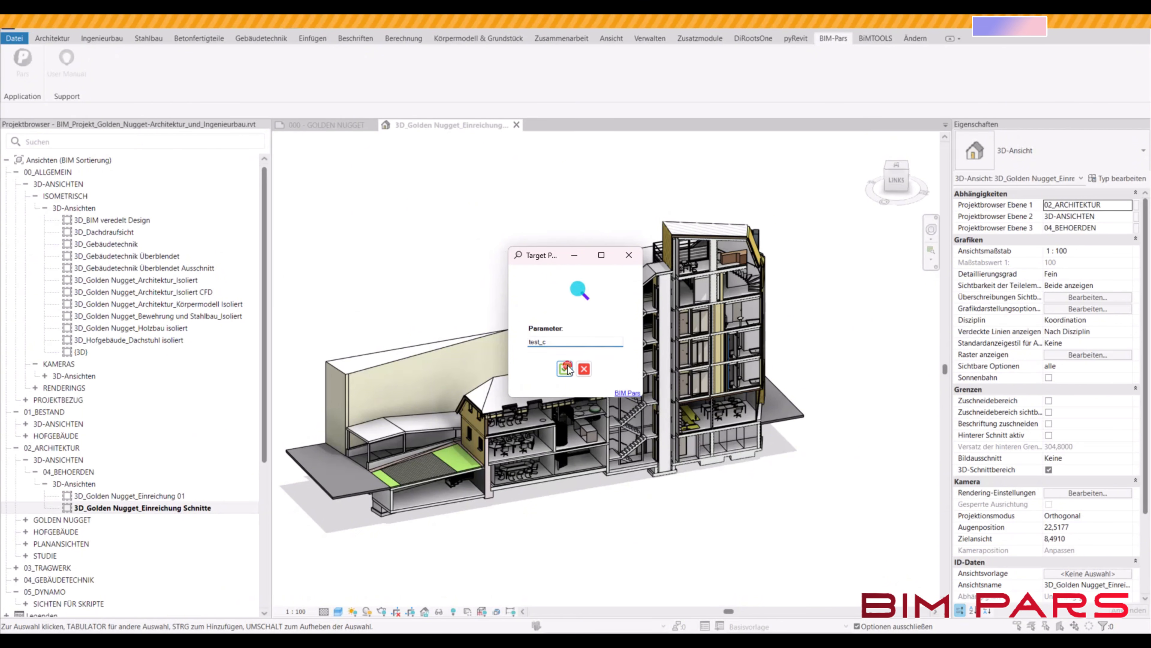
# Run the test_c check on the Doors and Stairs categories, examine the report's Category column and return to the toolbox.
pyautogui.click(445, 304)
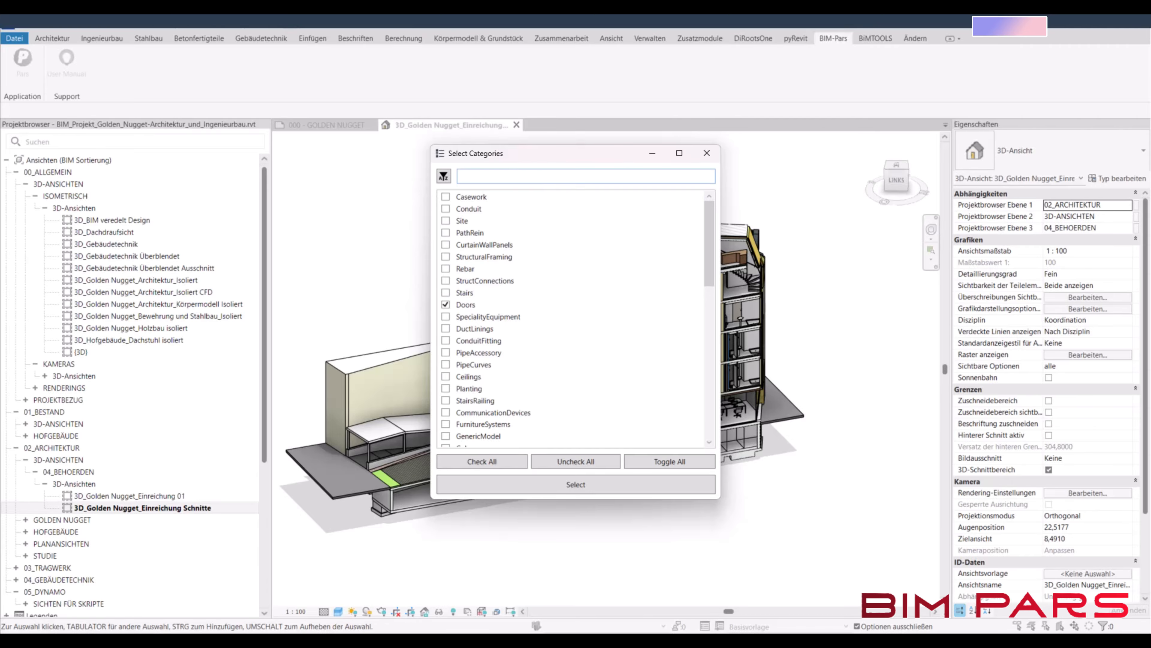
pyautogui.write('sta')
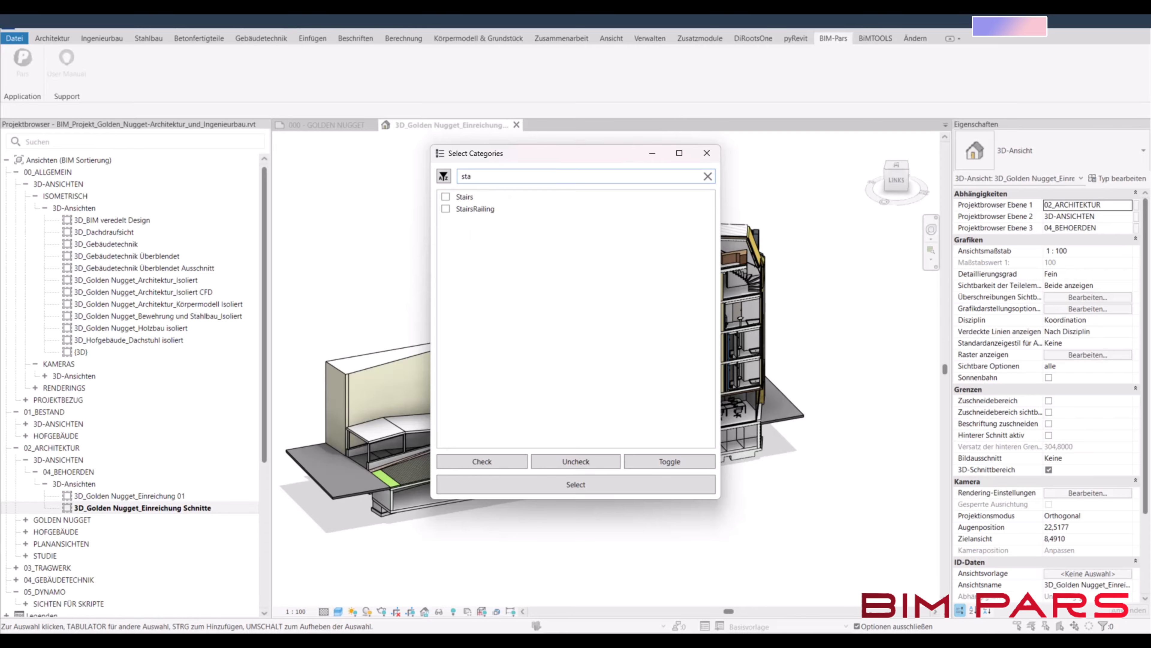
pyautogui.click(445, 196)
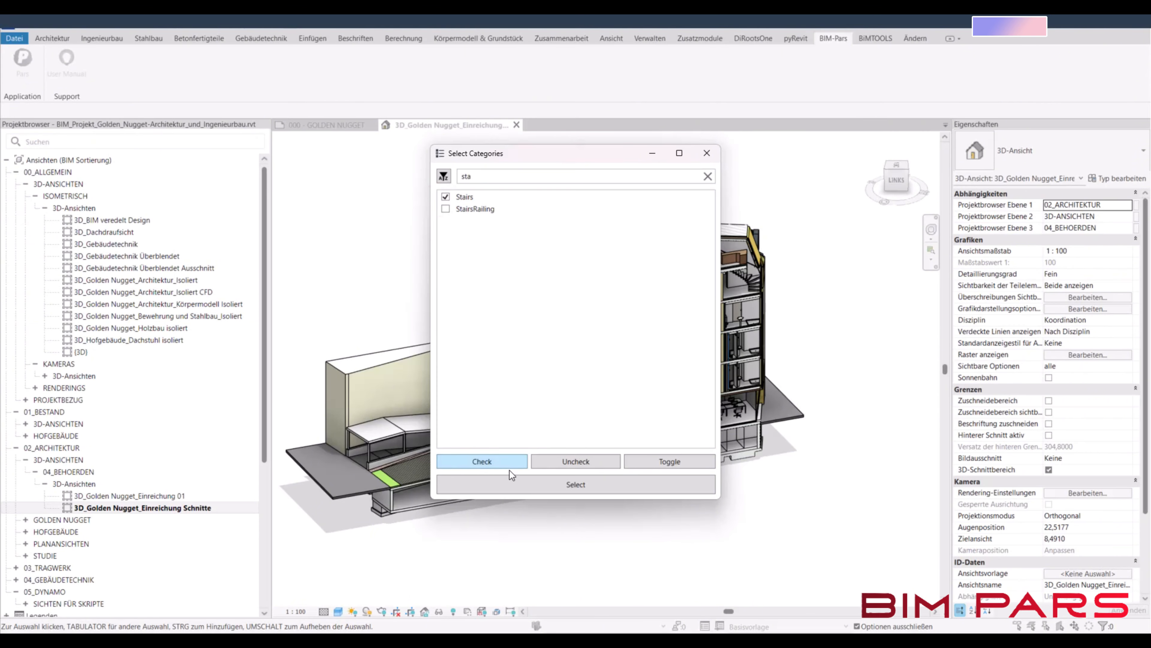
pyautogui.click(493, 483)
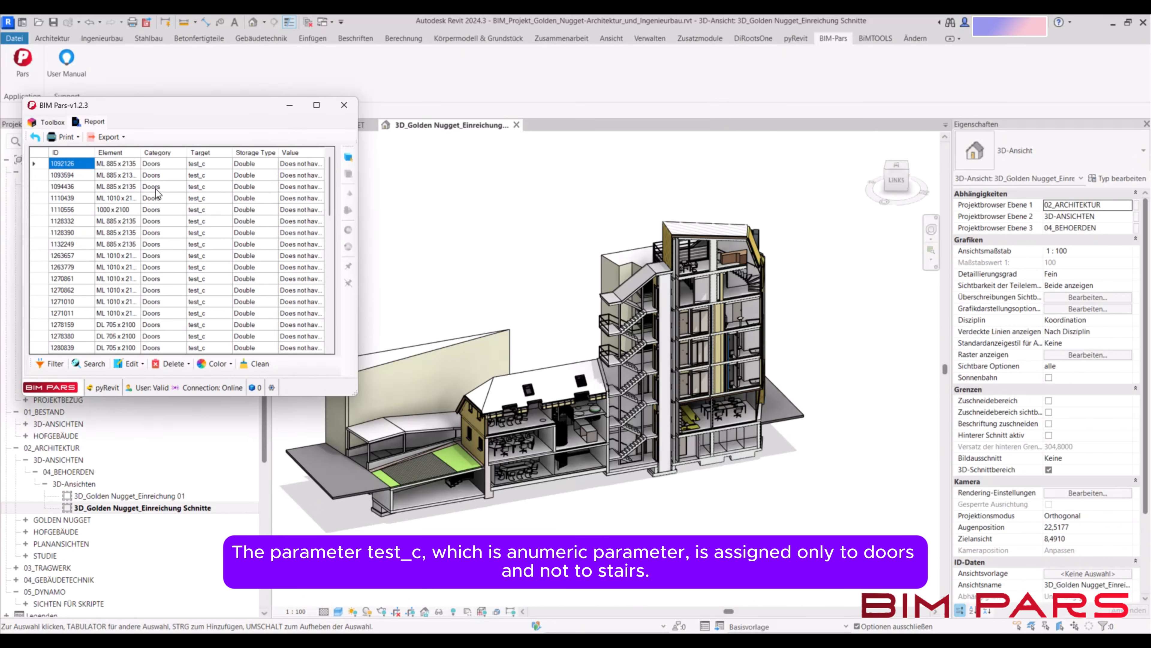
pyautogui.scroll(-10, 163, 186)
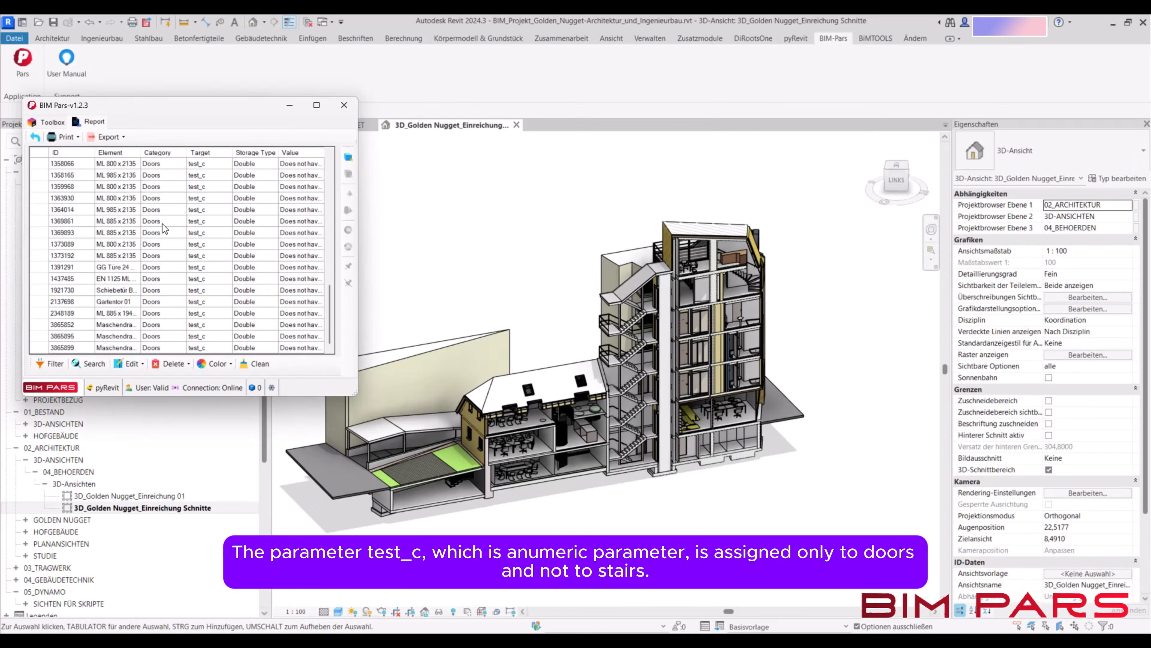
pyautogui.moveTo(168, 347); pyautogui.dragTo(168, 124)
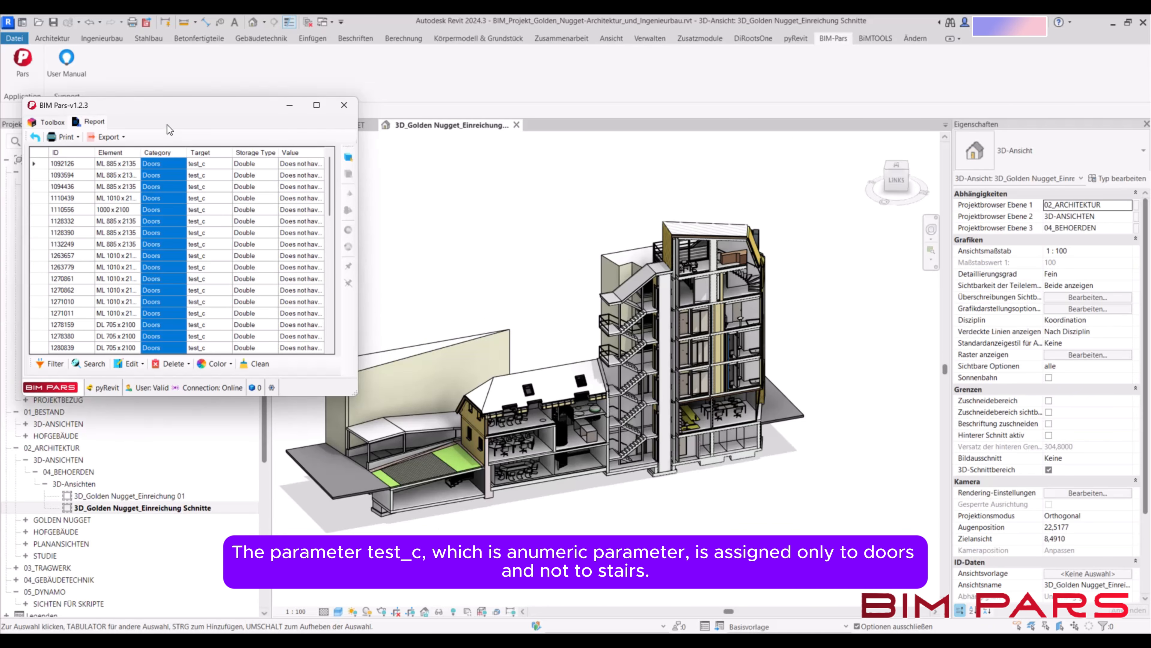
pyautogui.click(223, 256)
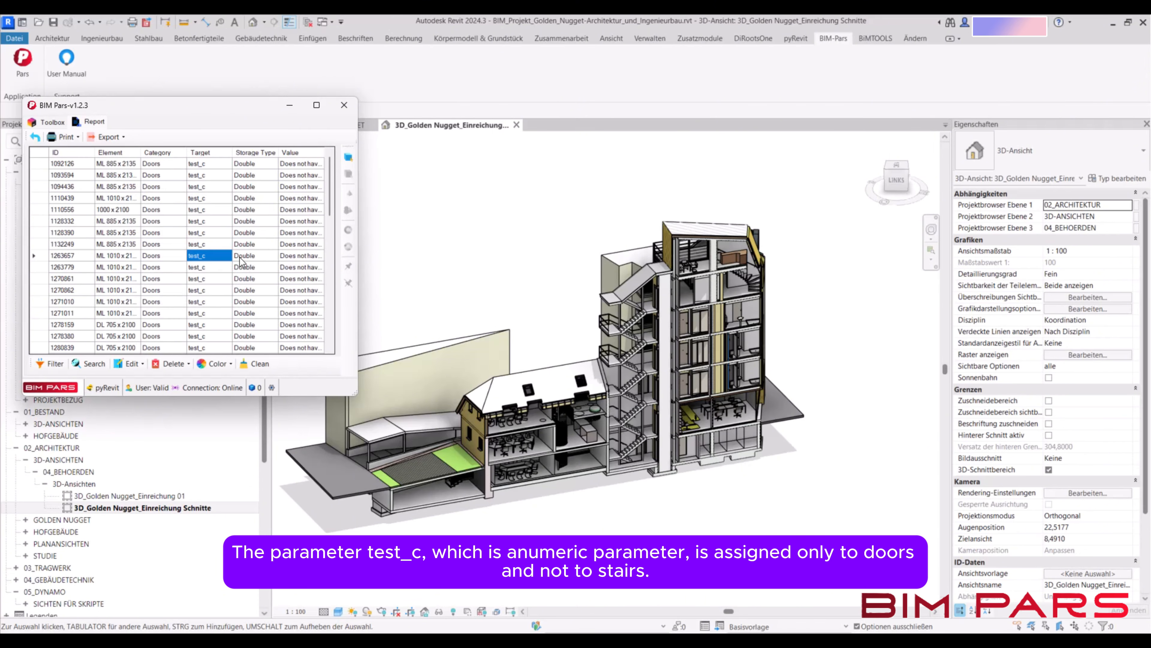
pyautogui.click(35, 138)
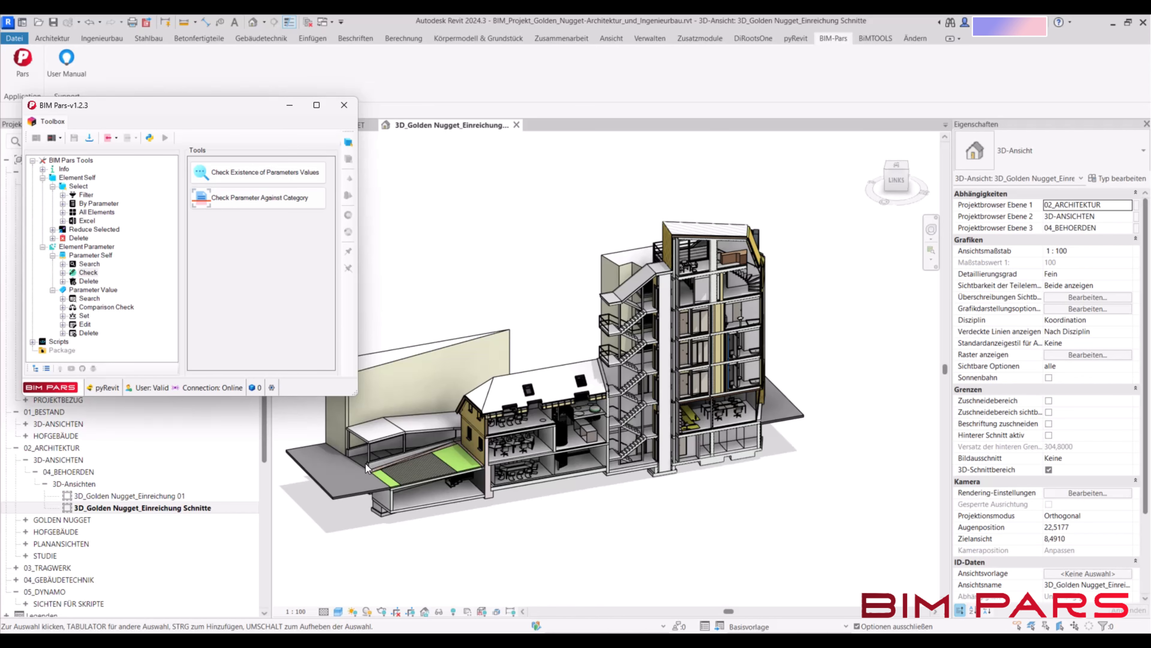
# Open Category list example.xlsx from the Desktop's test folder in Excel, review each row's category, parameter and value, and return to the Revit model.
pyautogui.hotkey('alt', 'Tab')
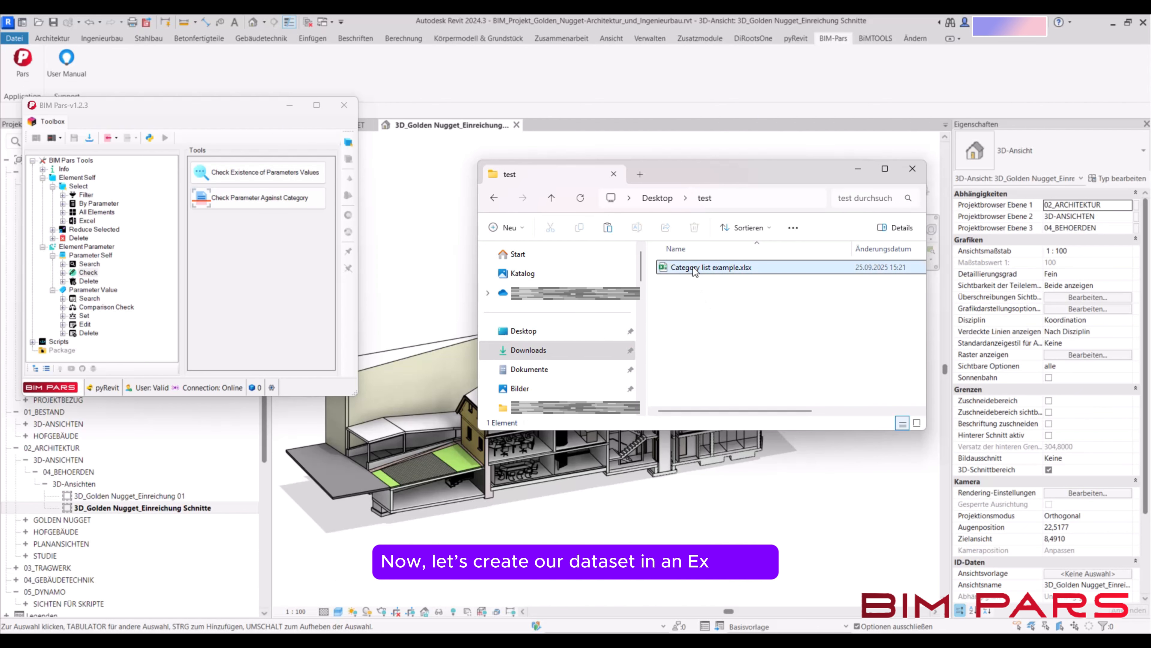
pyautogui.doubleClick(695, 269)
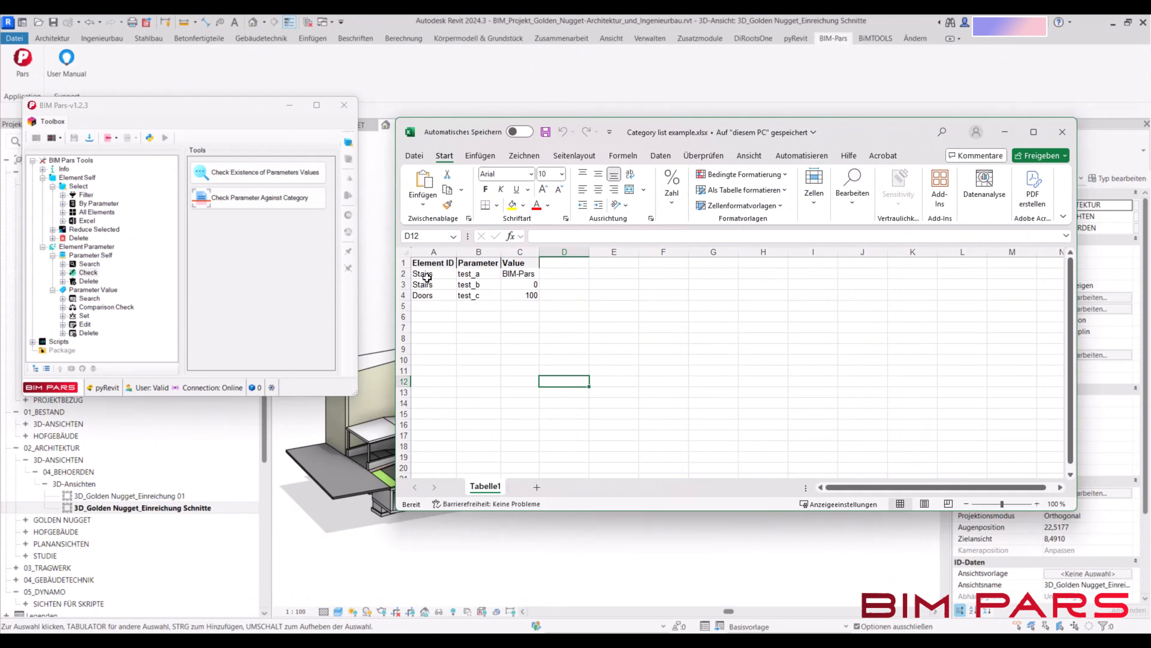
pyautogui.click(427, 277)
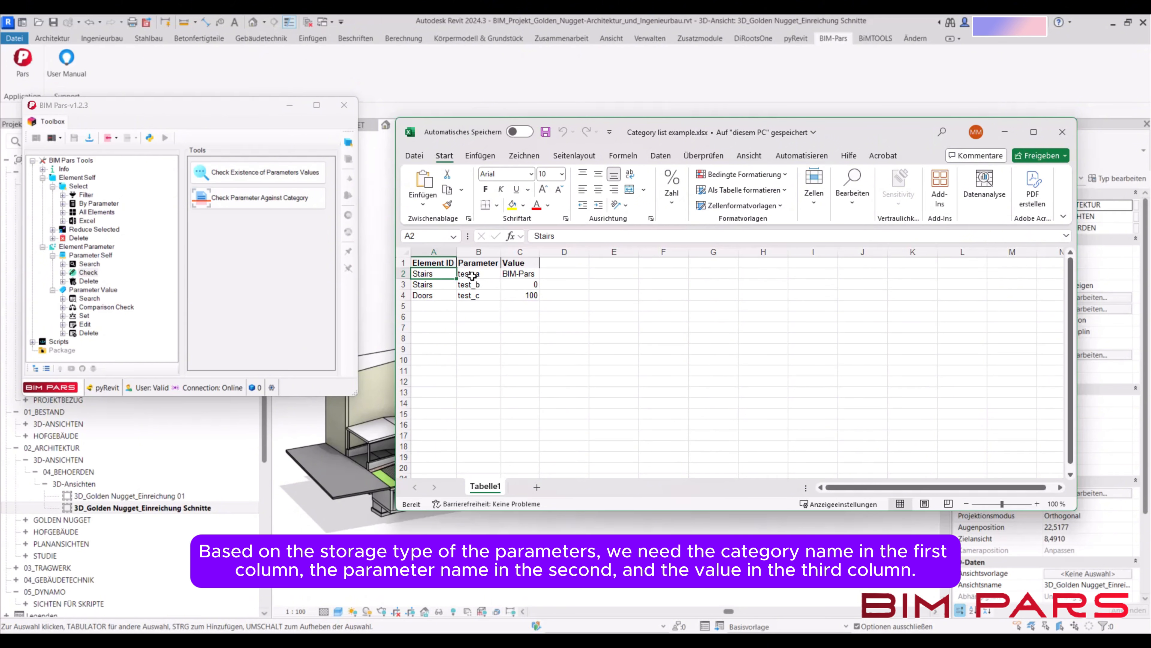
pyautogui.click(474, 274)
pyautogui.click(520, 275)
pyautogui.click(429, 286)
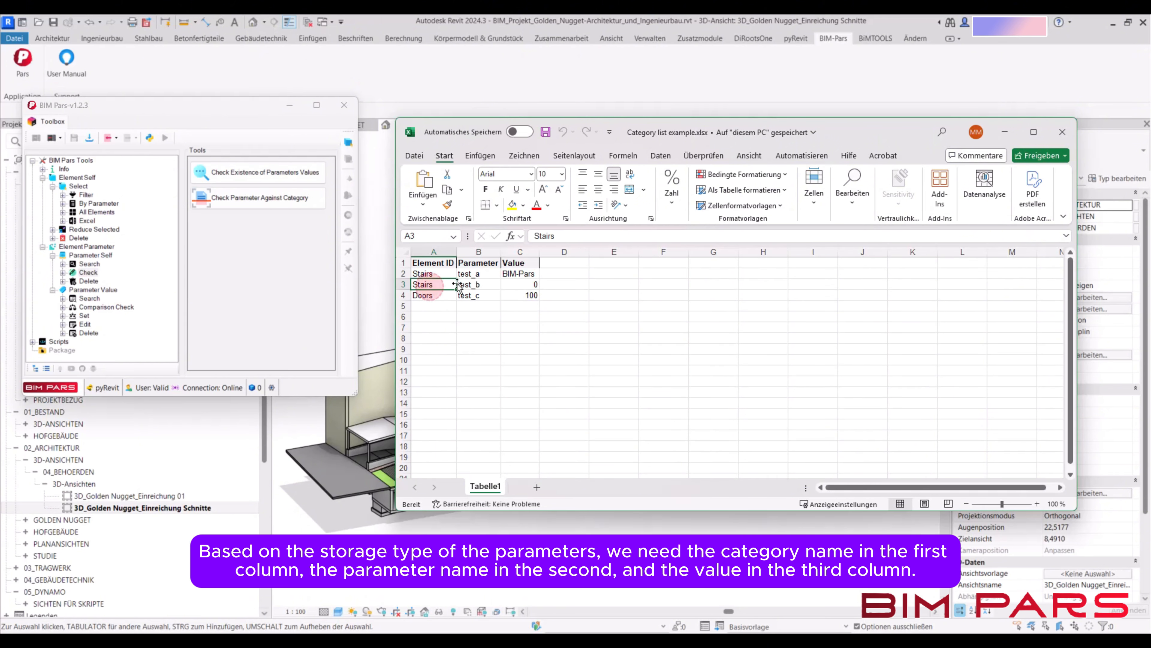
pyautogui.click(474, 285)
pyautogui.click(520, 285)
pyautogui.click(424, 296)
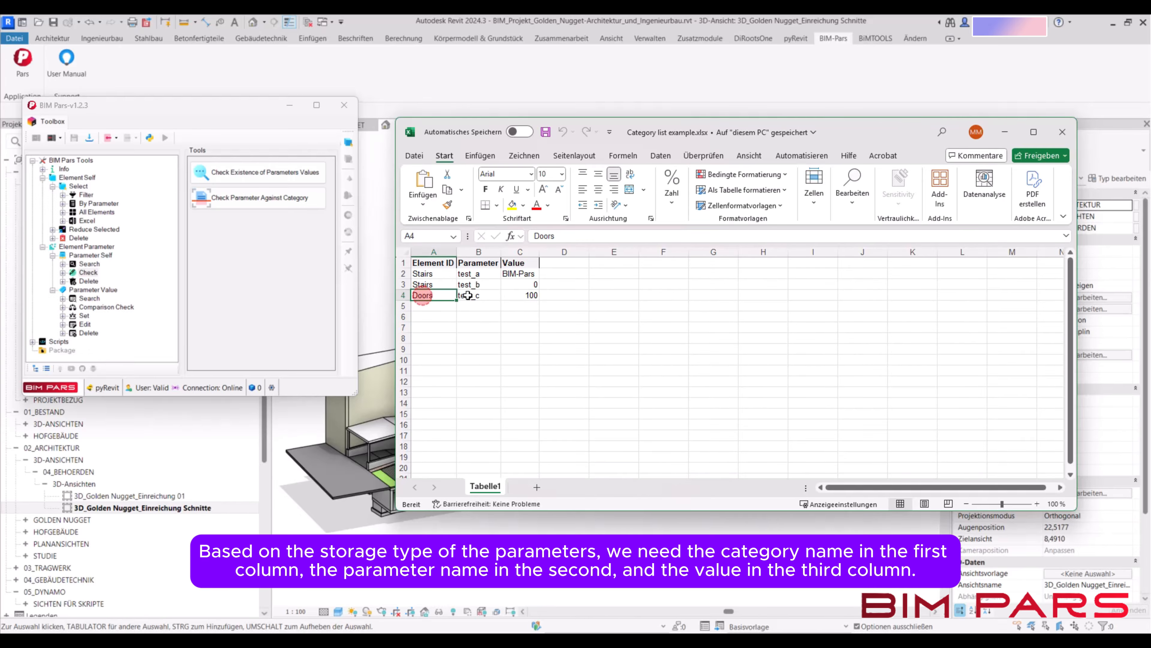
pyautogui.click(469, 296)
pyautogui.click(526, 296)
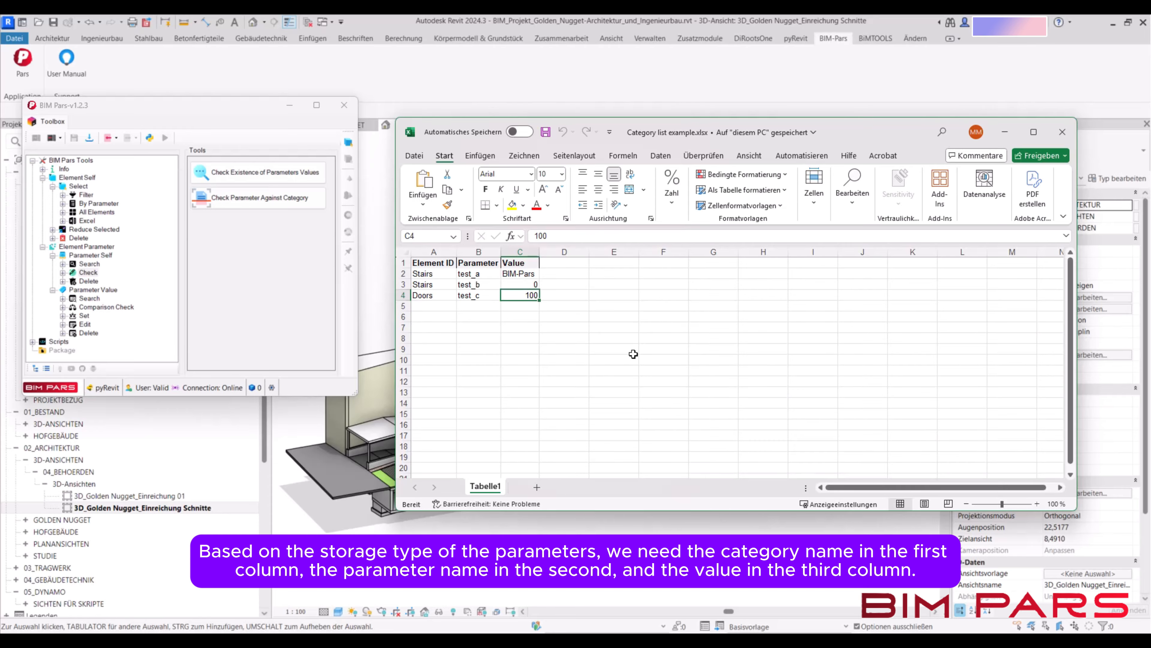
pyautogui.click(1005, 132)
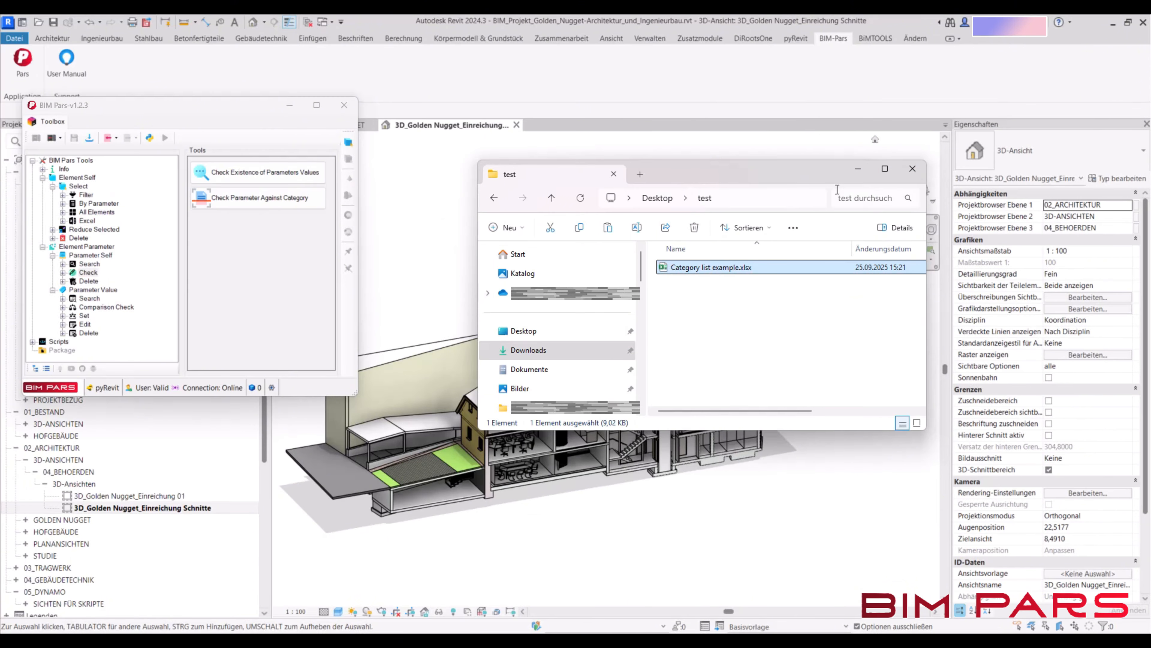
pyautogui.click(858, 173)
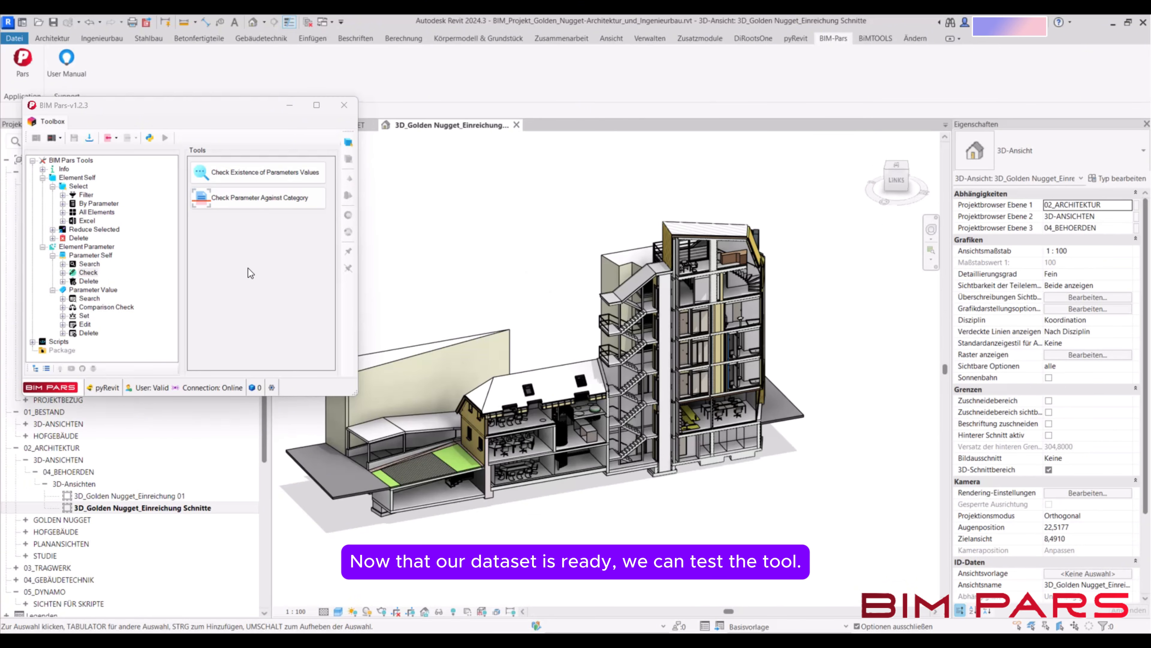
# Start Batch Parameter Set using Dataset and import Category list example.xlsx as a category list.
pyautogui.click(84, 315)
pyautogui.click(229, 248)
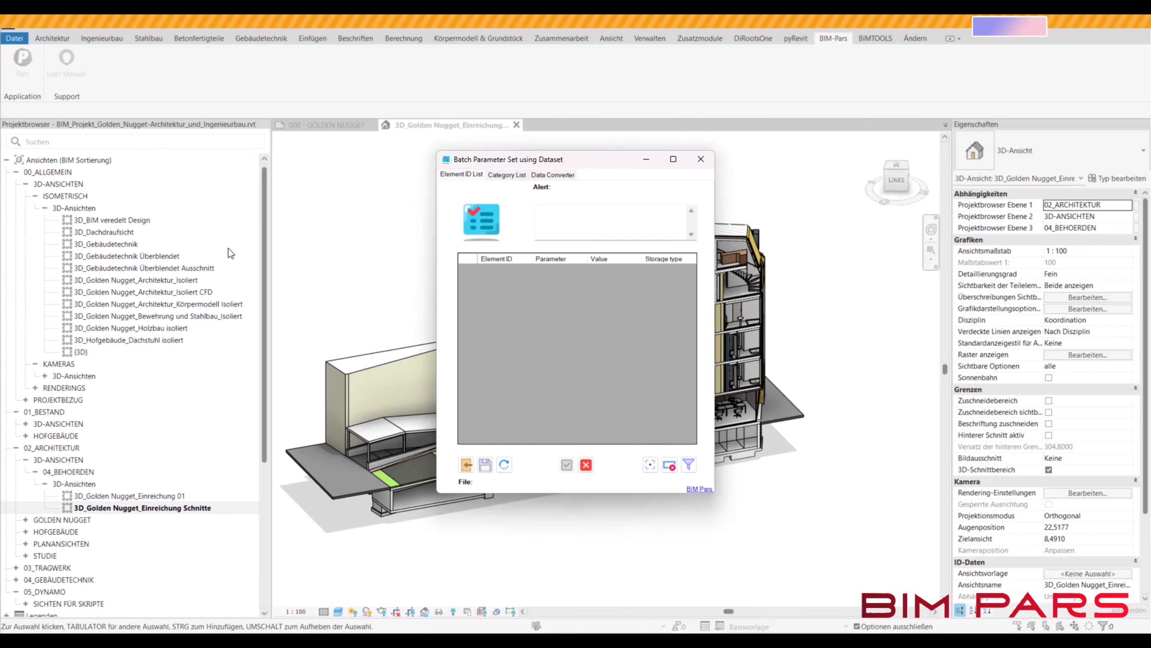
pyautogui.click(504, 176)
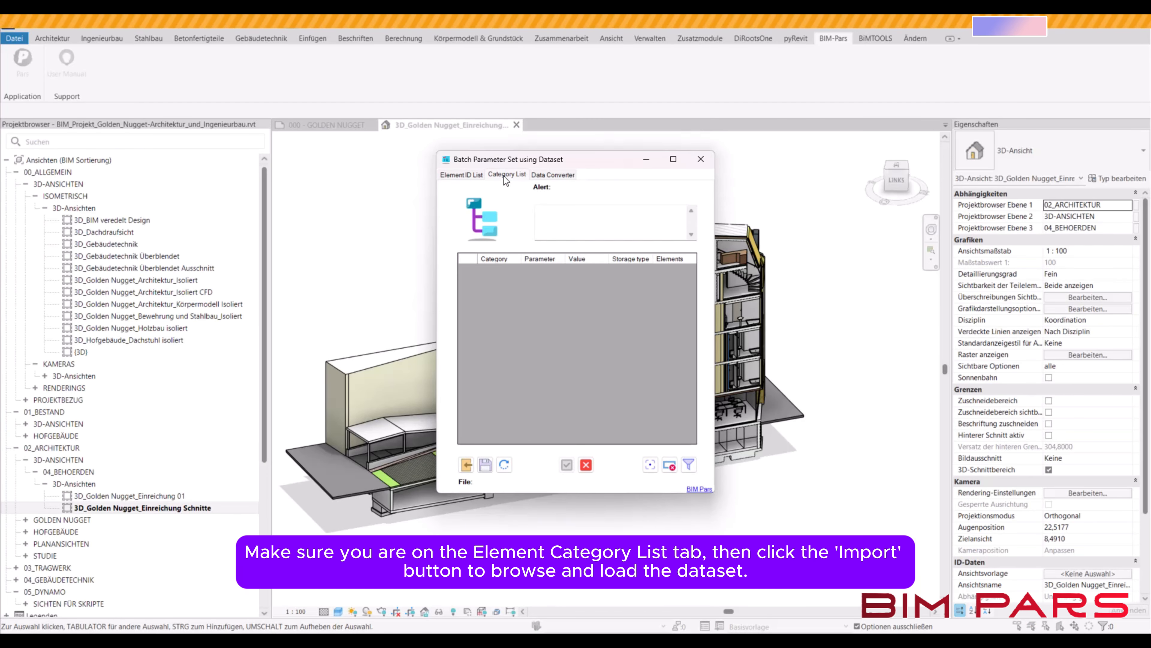
pyautogui.click(467, 465)
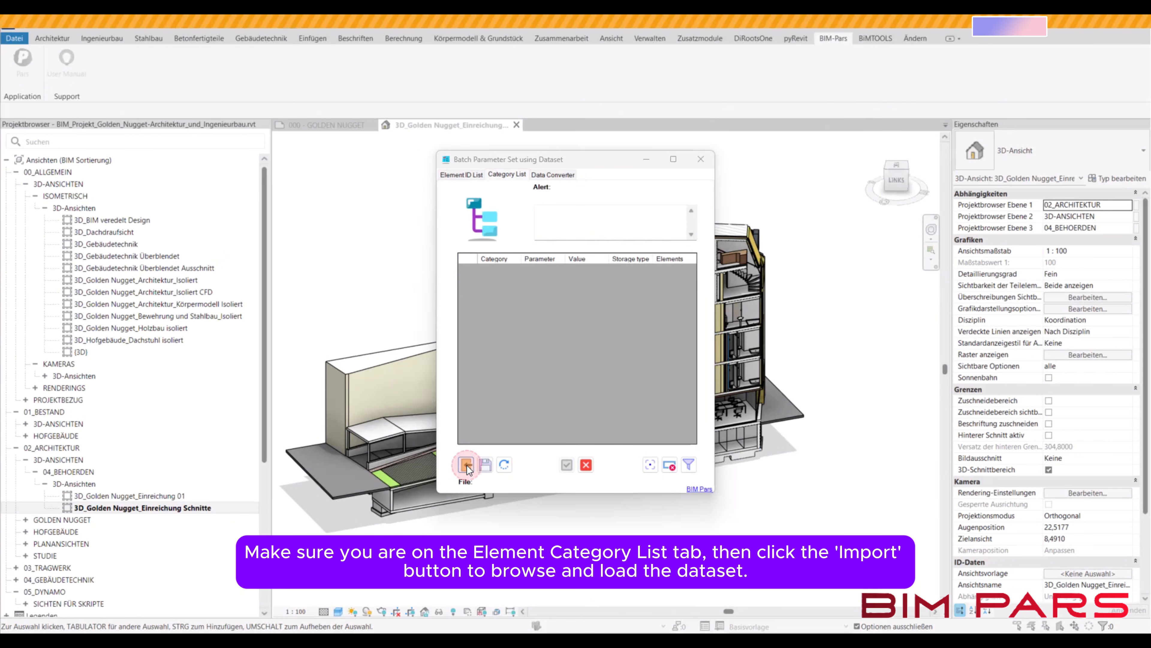
pyautogui.click(610, 259)
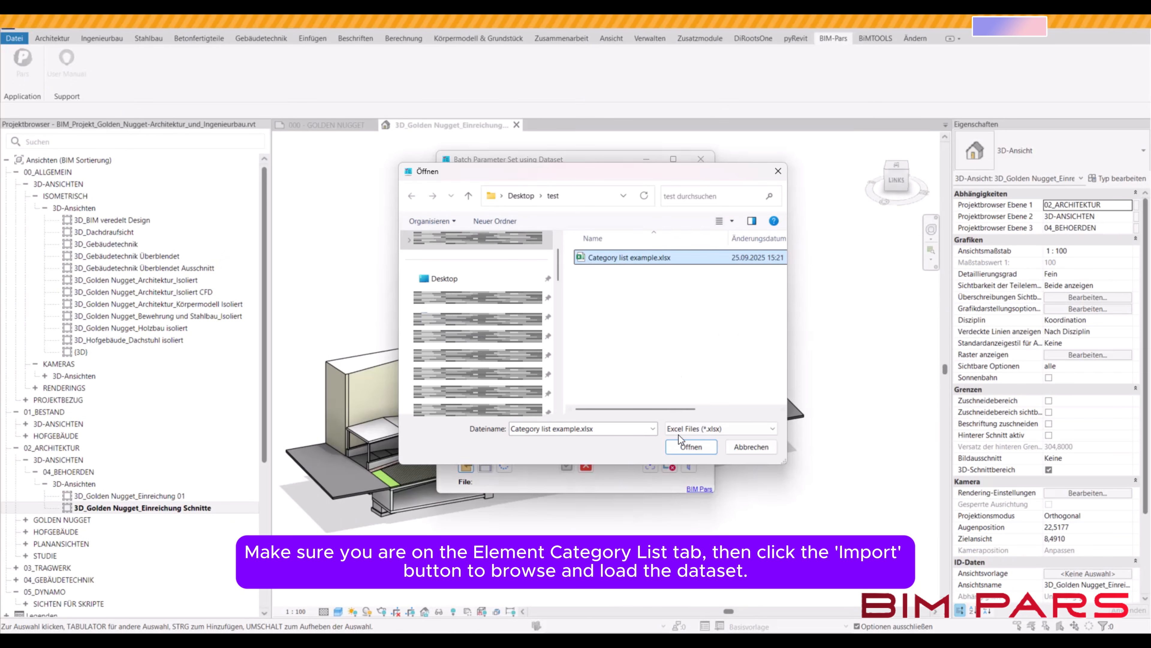
pyautogui.click(685, 446)
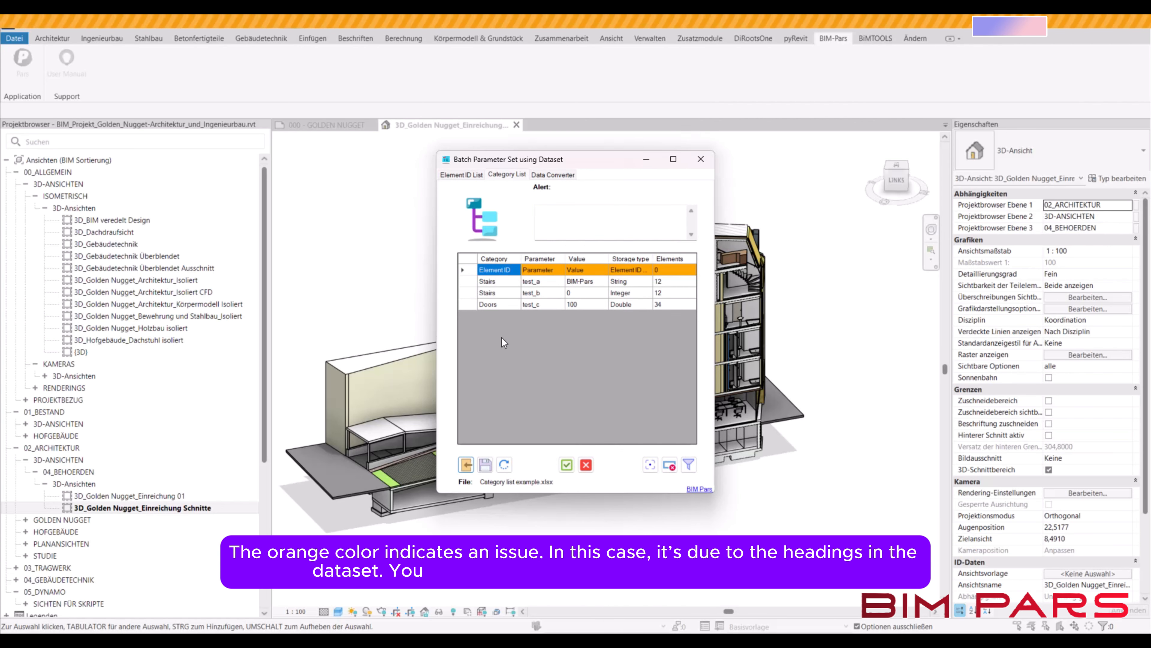
# Remove the heading row from the imported dataset and apply the stair and door parameter values to the model.
pyautogui.click(470, 269)
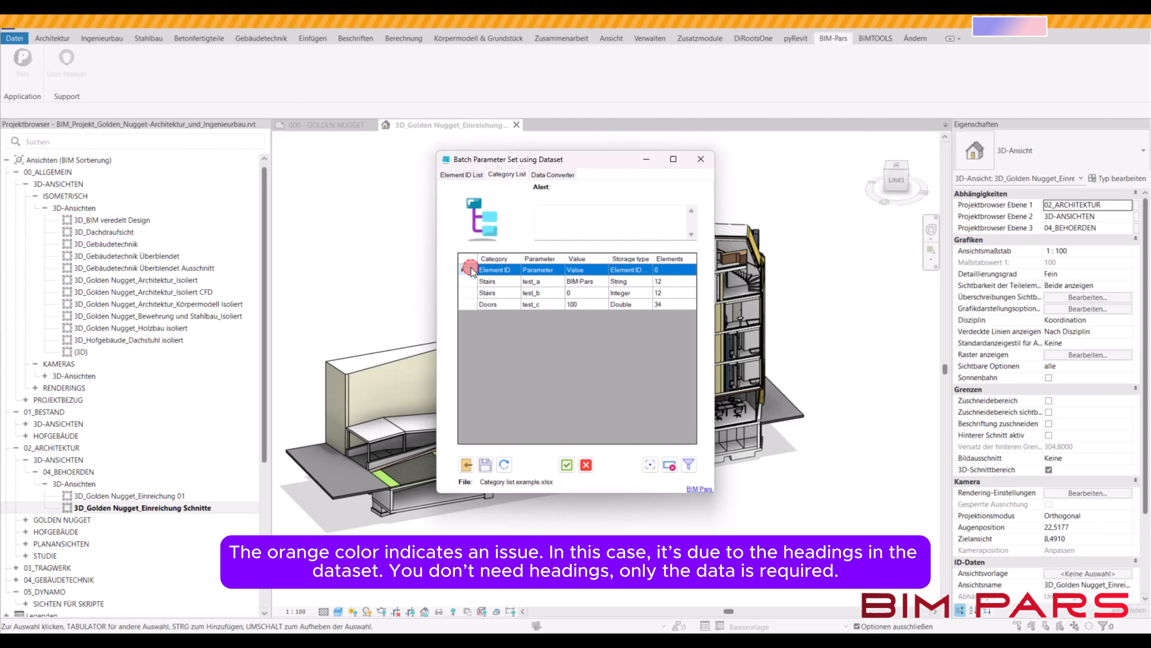
pyautogui.click(671, 466)
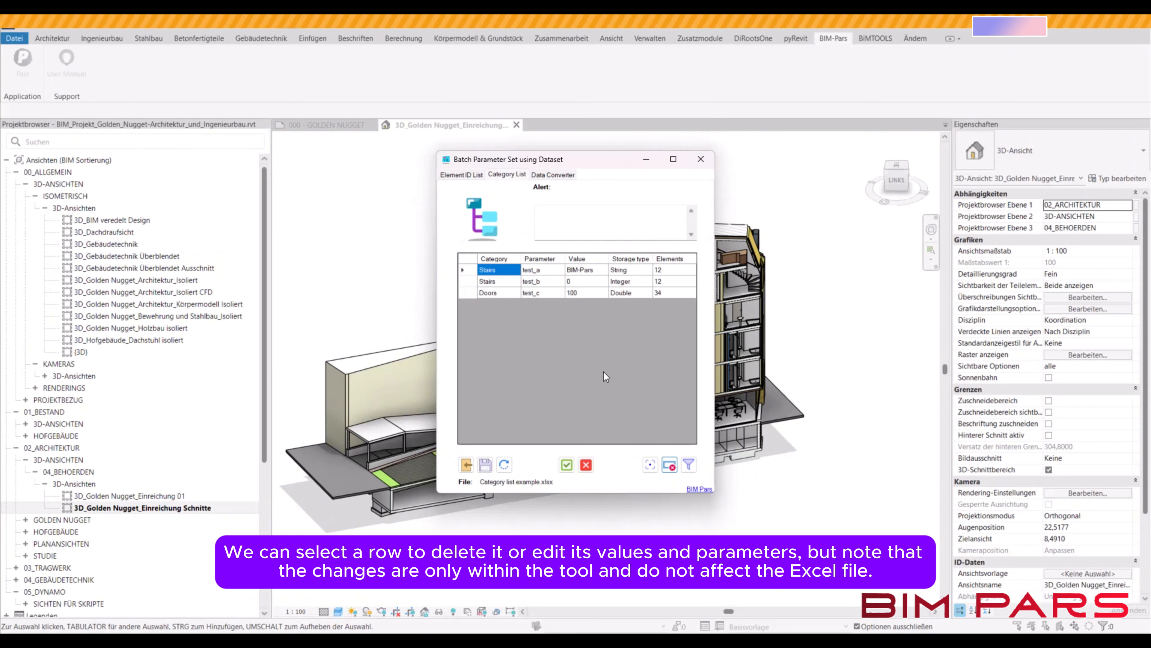
pyautogui.click(566, 464)
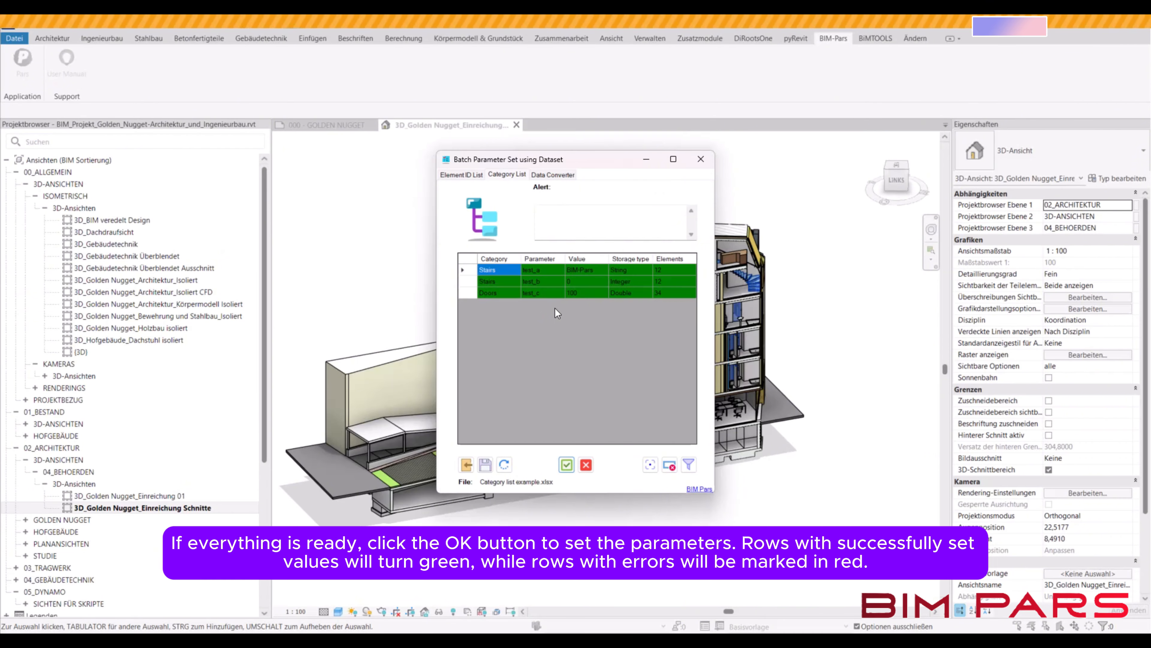
# Save the parameter-set result as an Excel file named cat result in the Desktop's test folder.
pyautogui.click(485, 460)
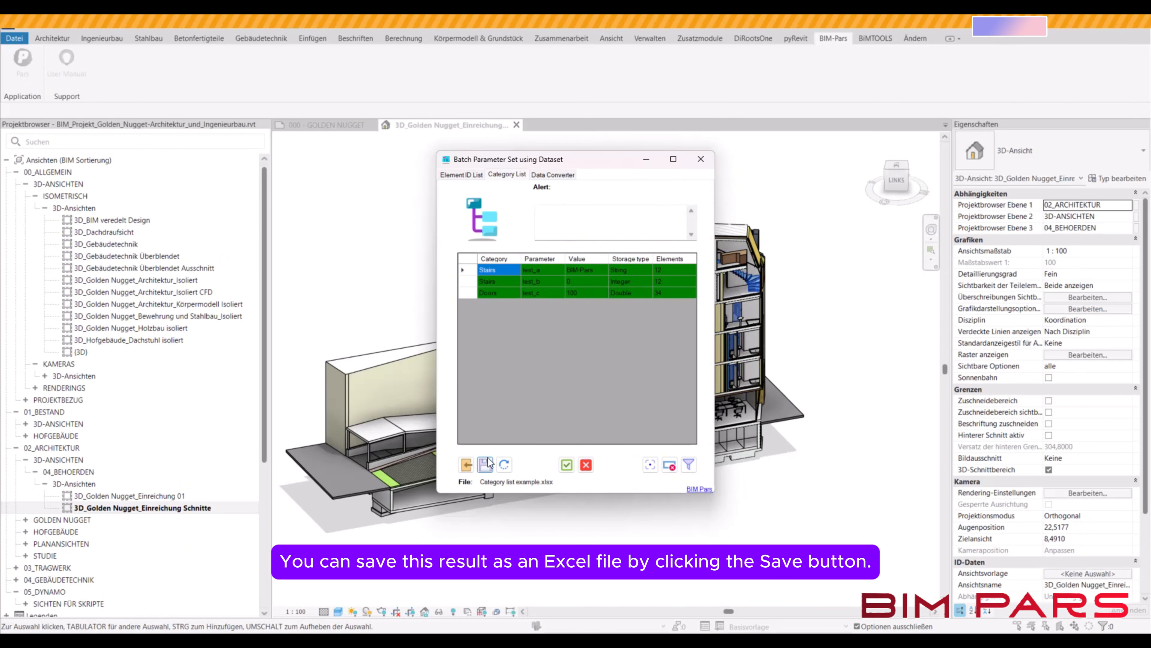
pyautogui.click(487, 468)
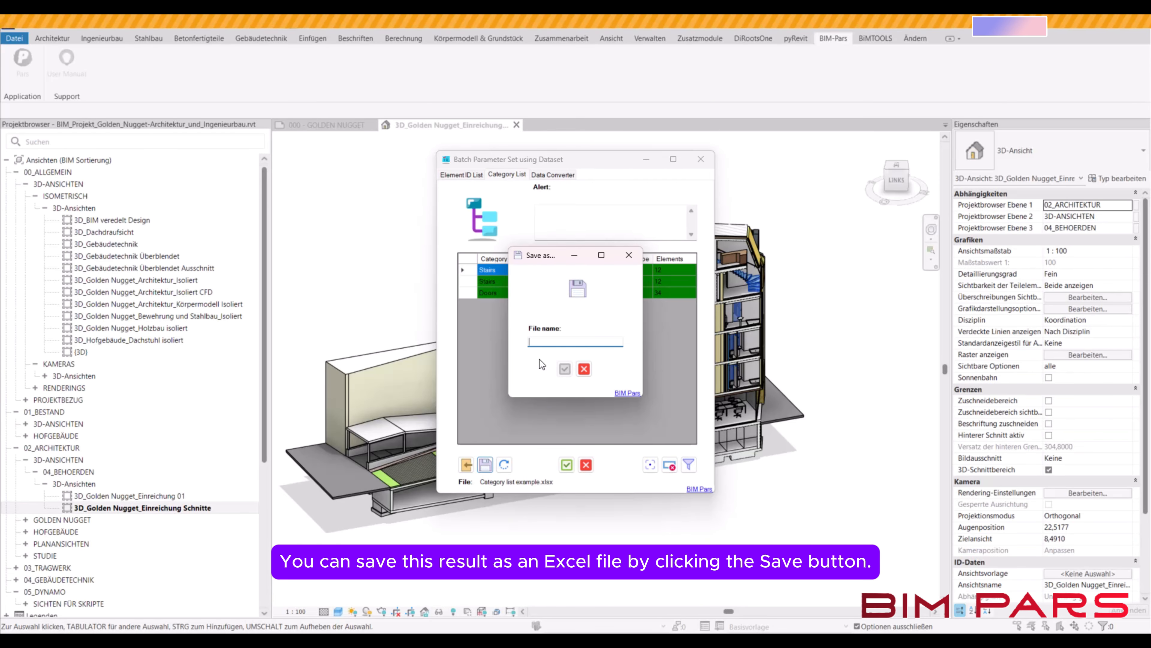
pyautogui.write('cat result')
pyautogui.click(565, 369)
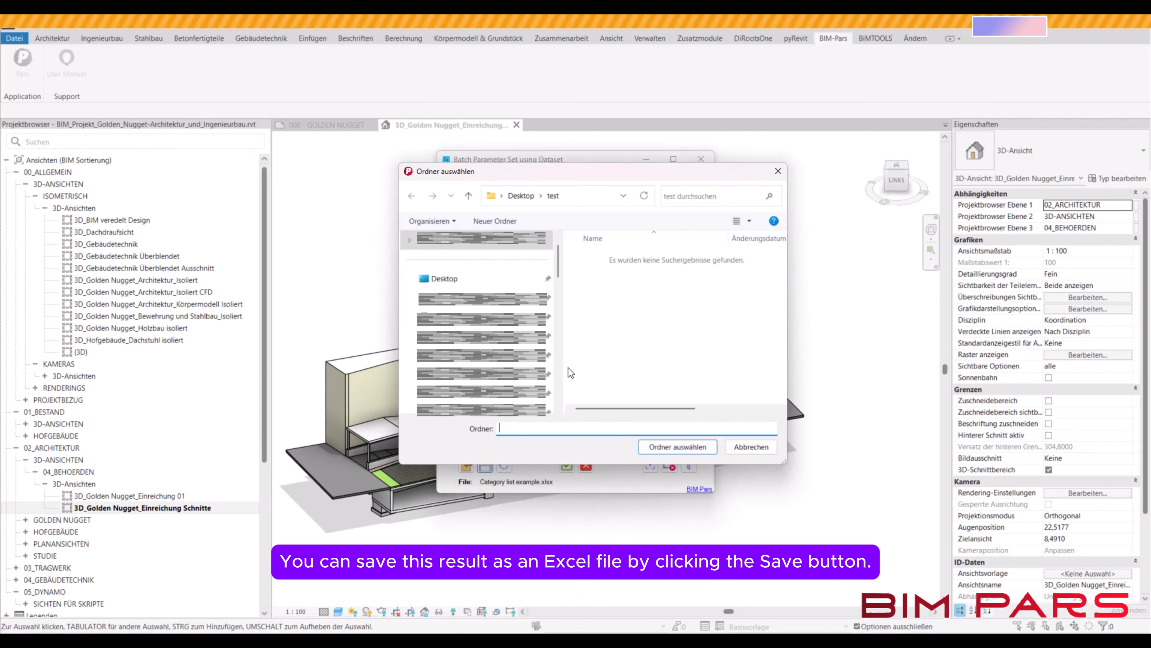
pyautogui.click(665, 446)
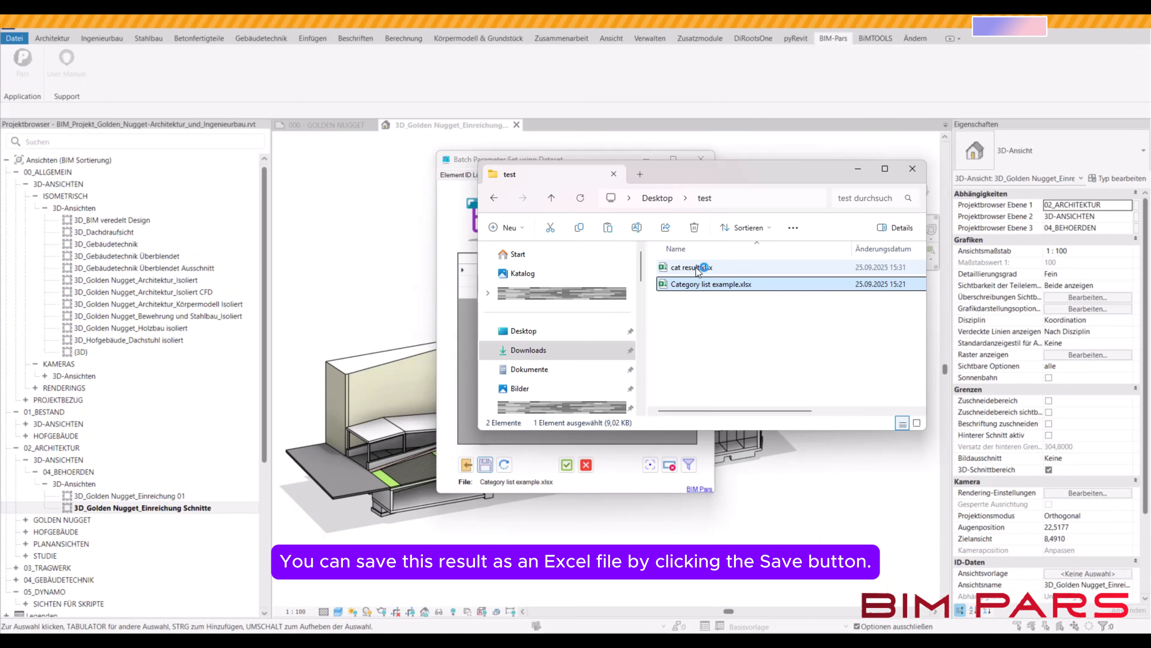
# Open cat result.xlsx in Excel, review its category, parameter and value rows, and return to the Revit model.
pyautogui.doubleClick(691, 267)
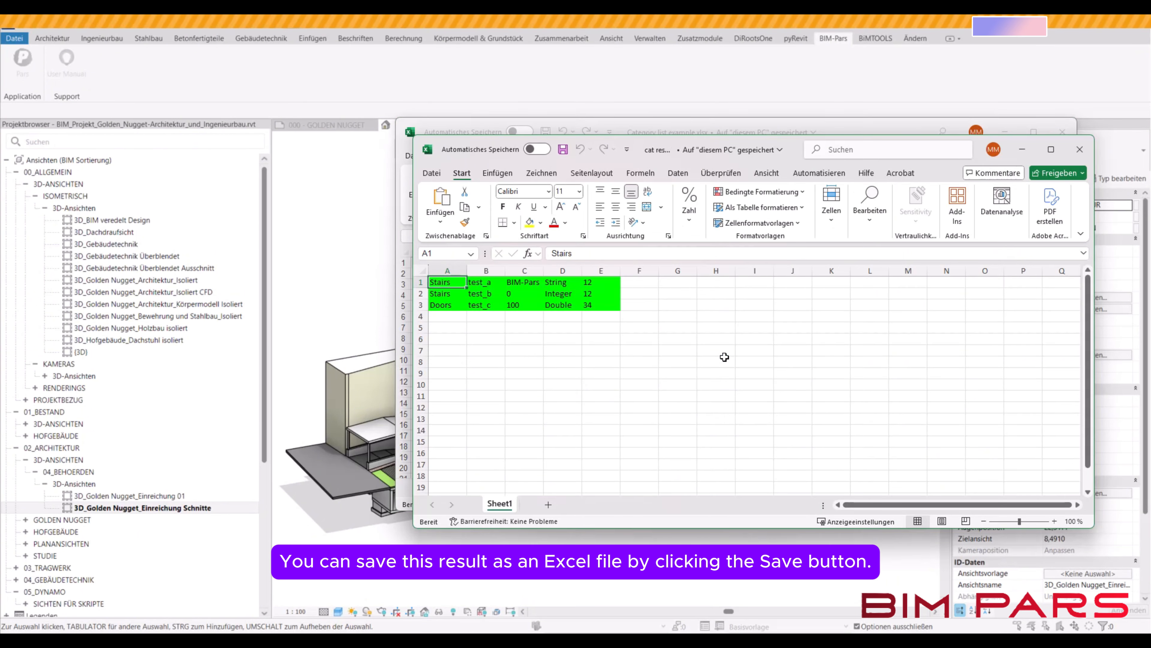
pyautogui.click(1079, 150)
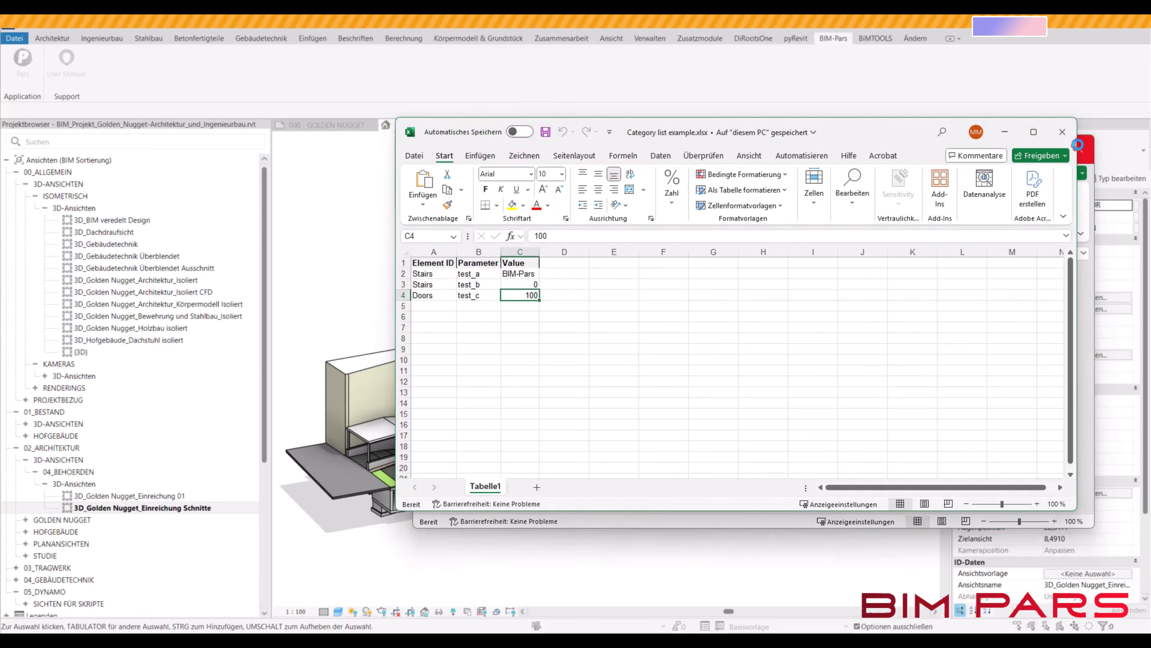
pyautogui.click(1011, 131)
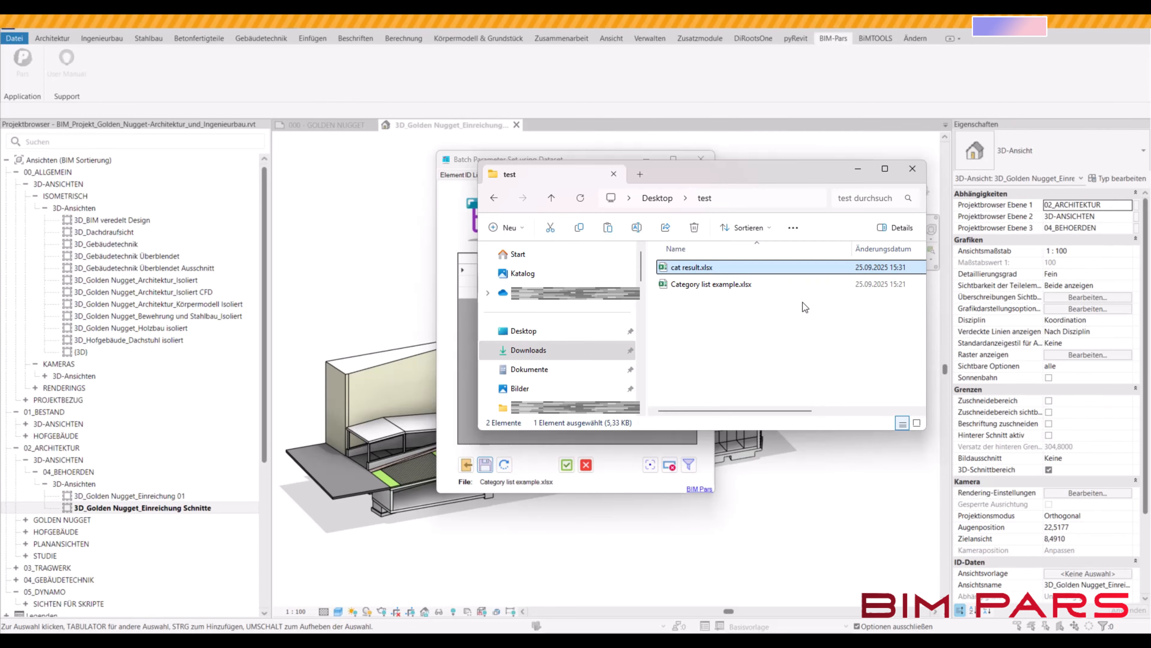
pyautogui.click(865, 171)
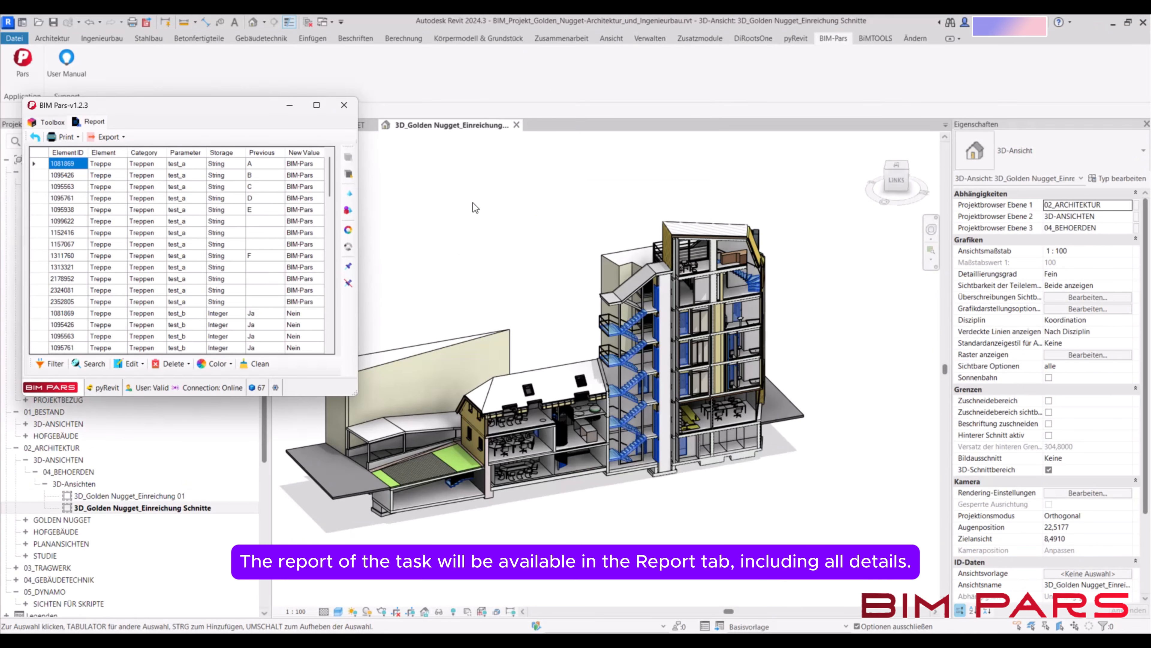
# Enlarge the report, examine the previous and new values of all stair and door elements, and close it.
pyautogui.click(317, 106)
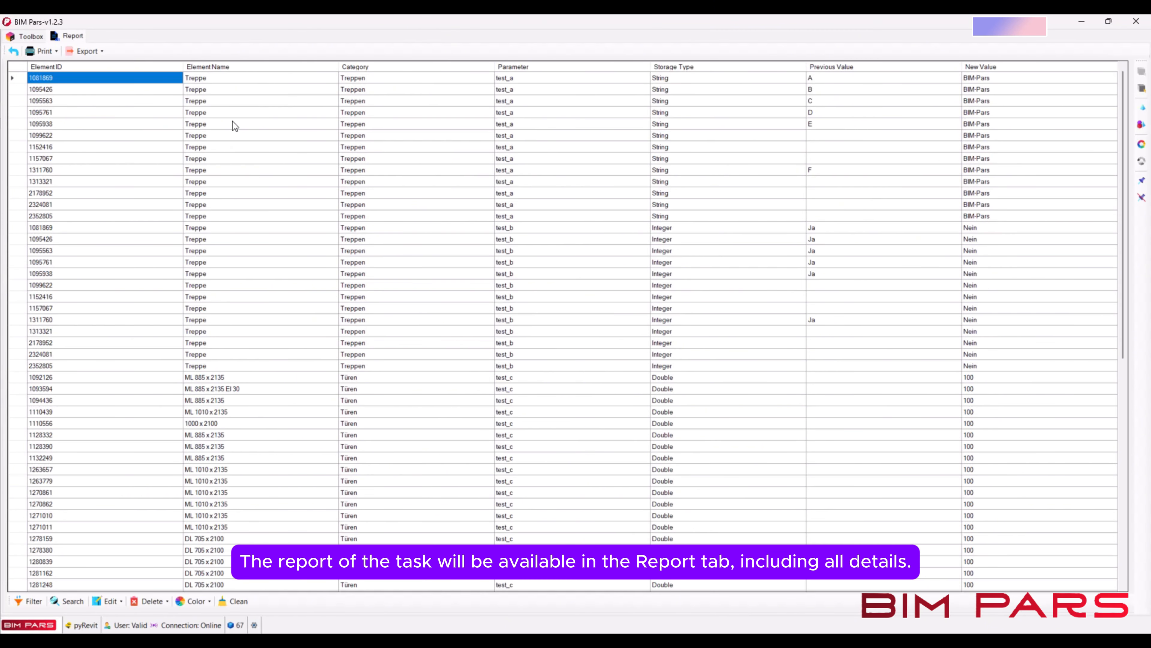
pyautogui.scroll(-2, 241, 128)
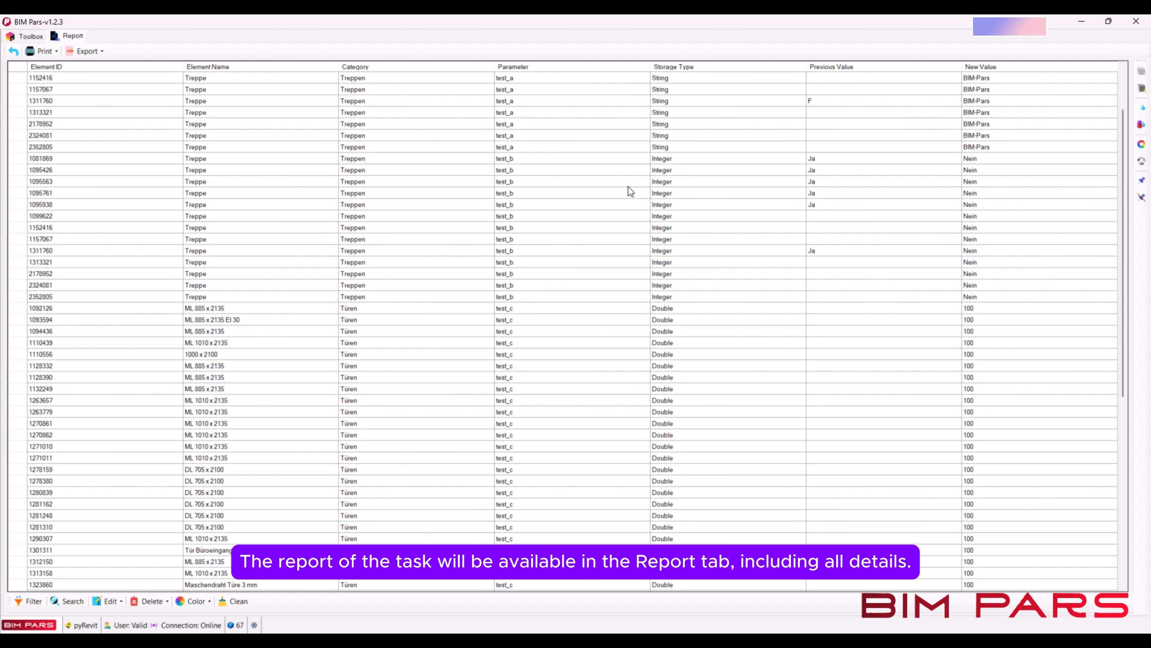
pyautogui.scroll(-8, 624, 185)
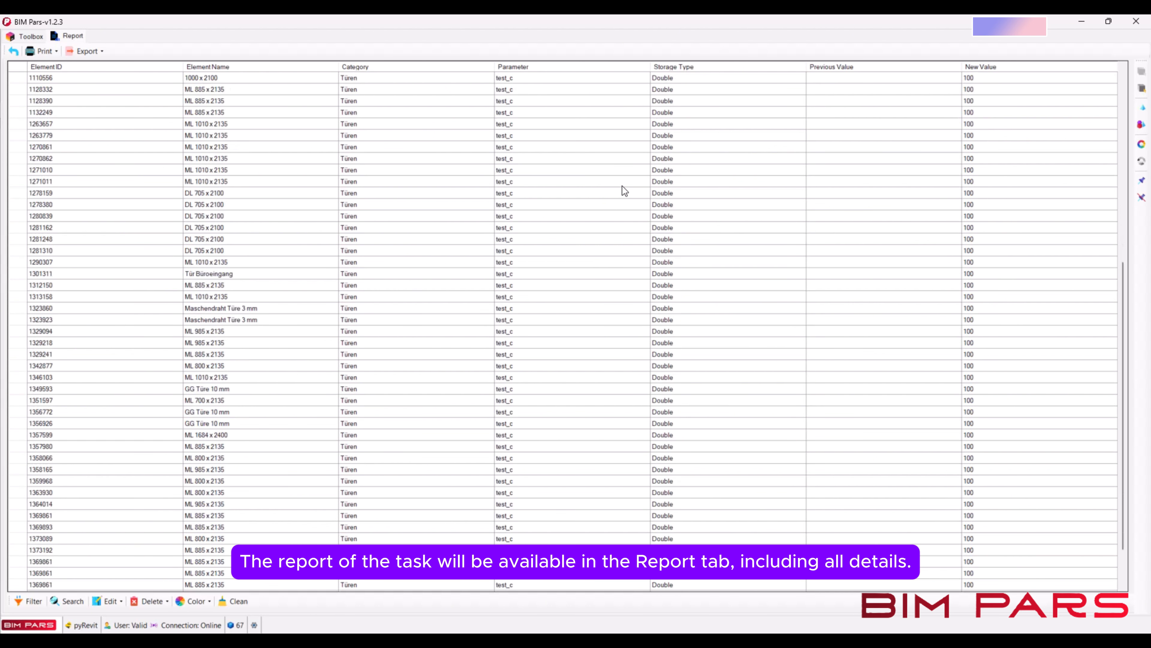
pyautogui.scroll(10, 623, 186)
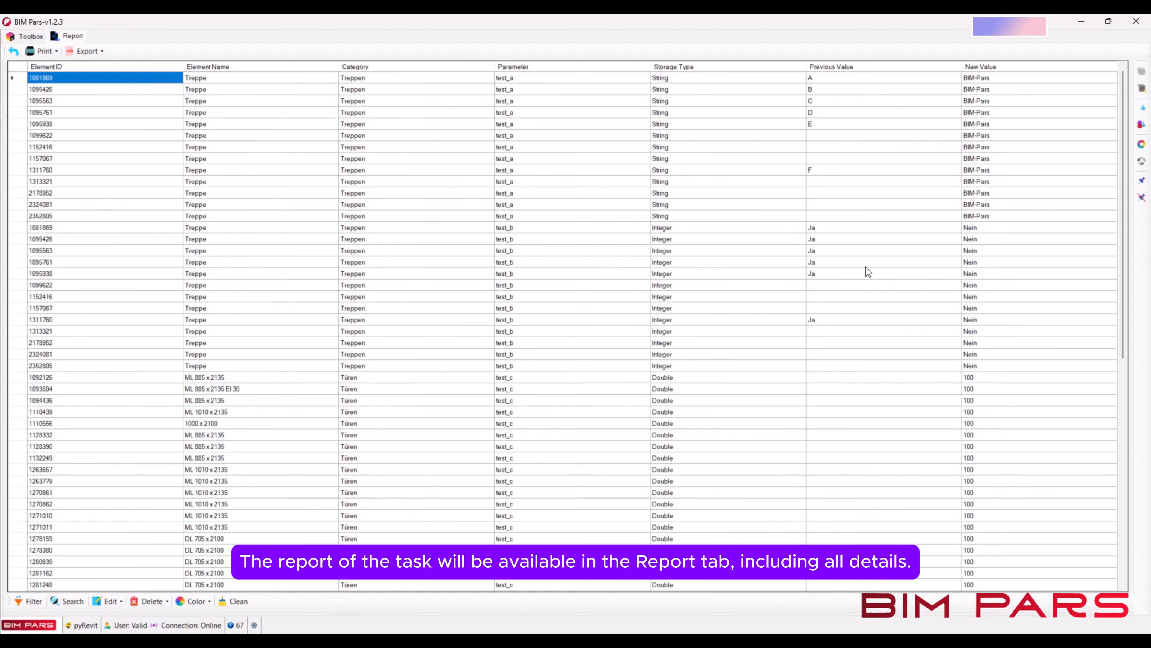
pyautogui.click(1136, 21)
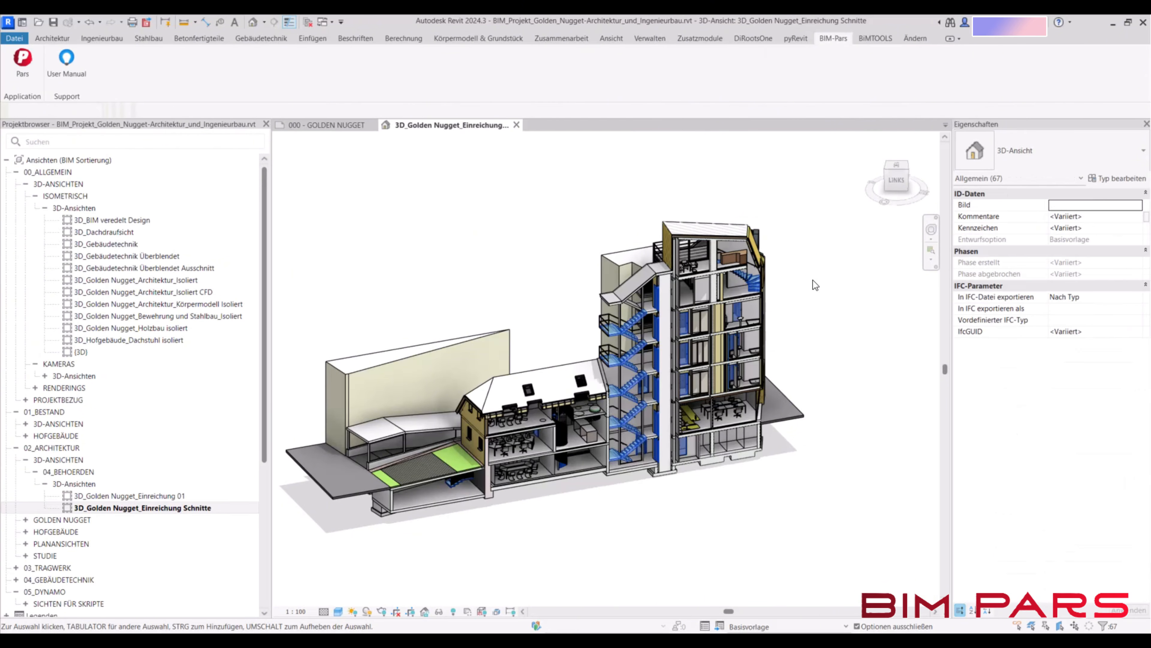
# Inspect test_c on a door in the tall building and test_a and test_b on a stair flight.
pyautogui.click(833, 270)
pyautogui.scroll(3, 689, 359)
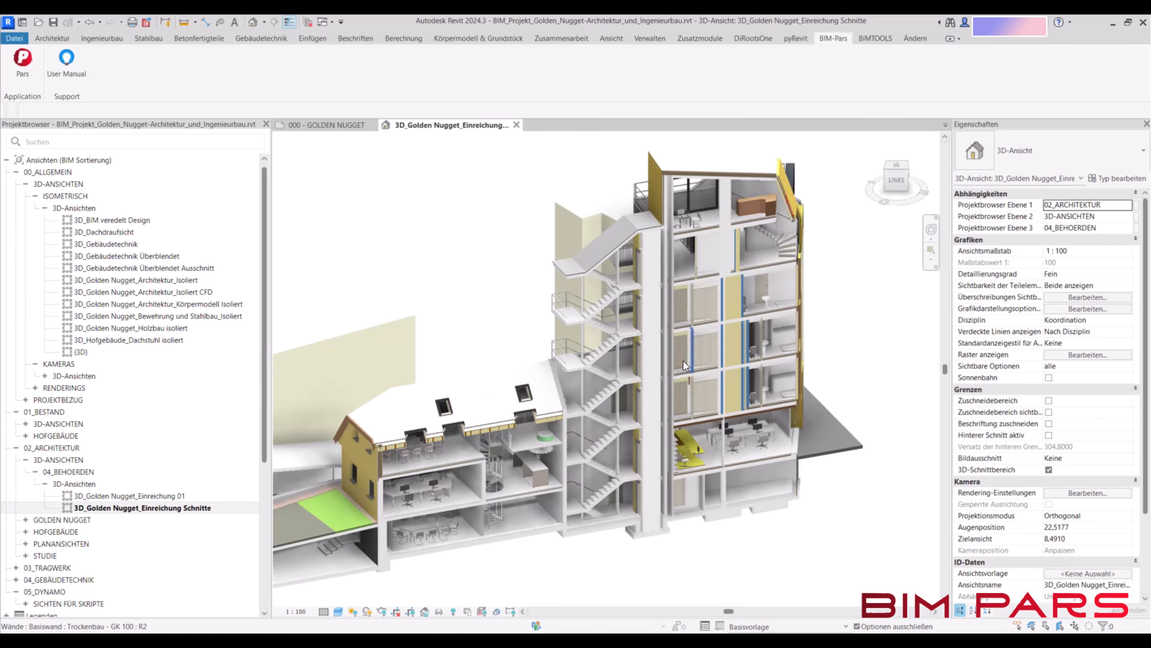
pyautogui.click(682, 361)
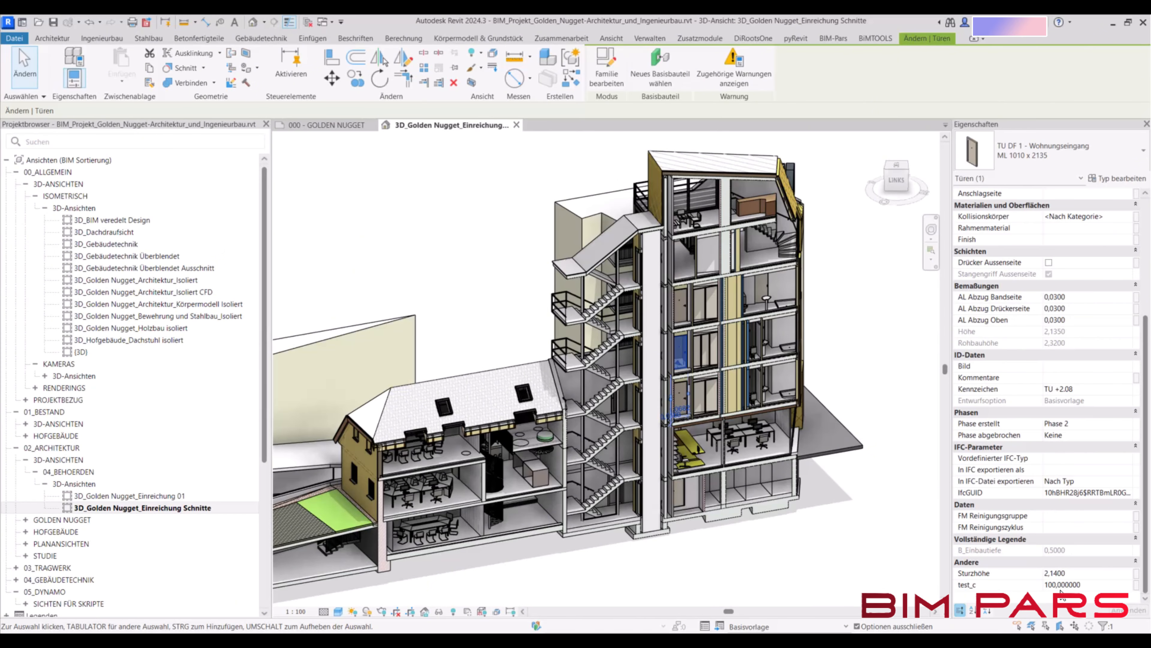
pyautogui.click(597, 410)
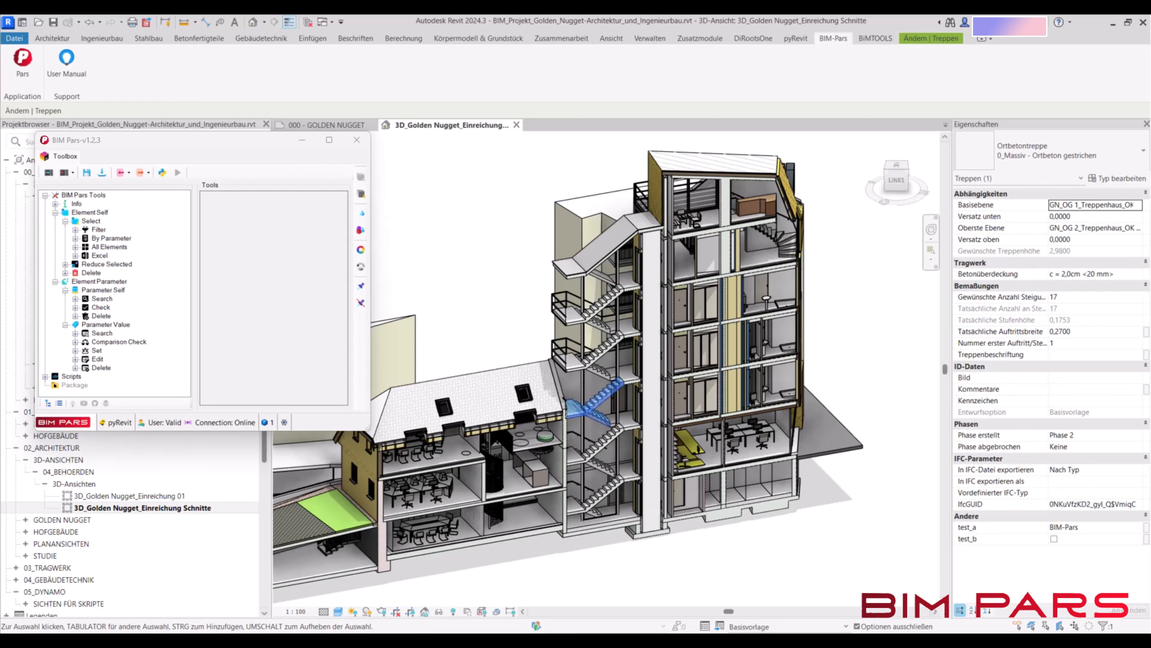
# Open Category list example.xlsx in Excel and set the Doors test_c value to 200 and the Stairs test_b value to 1.
pyautogui.click(339, 639)
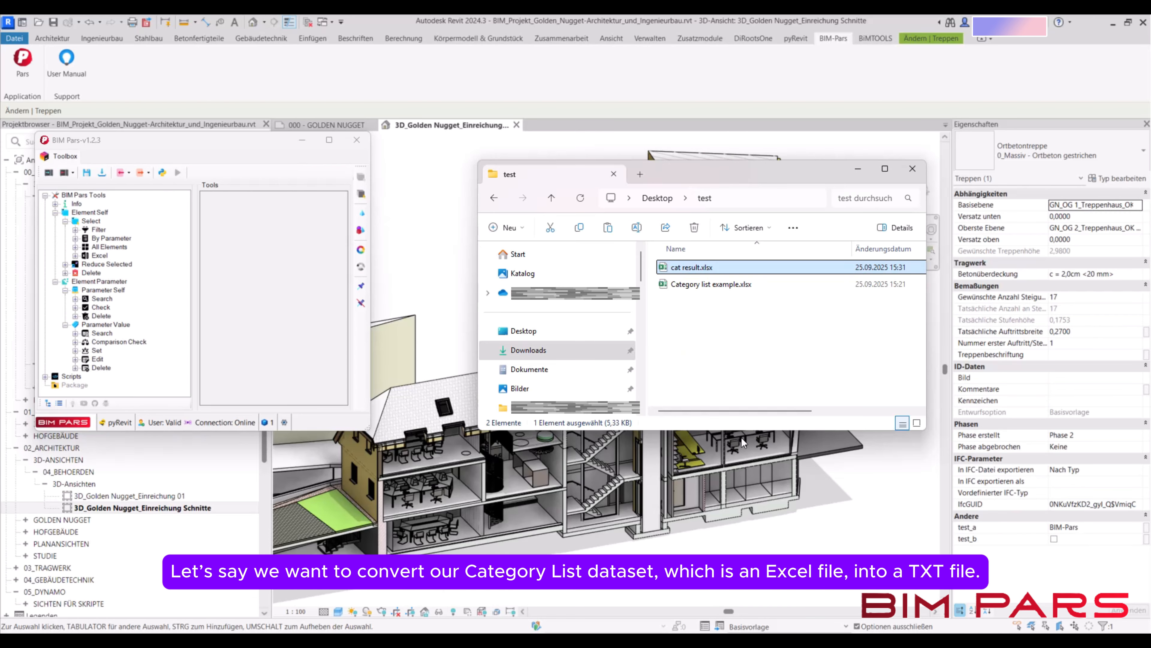
pyautogui.click(700, 285)
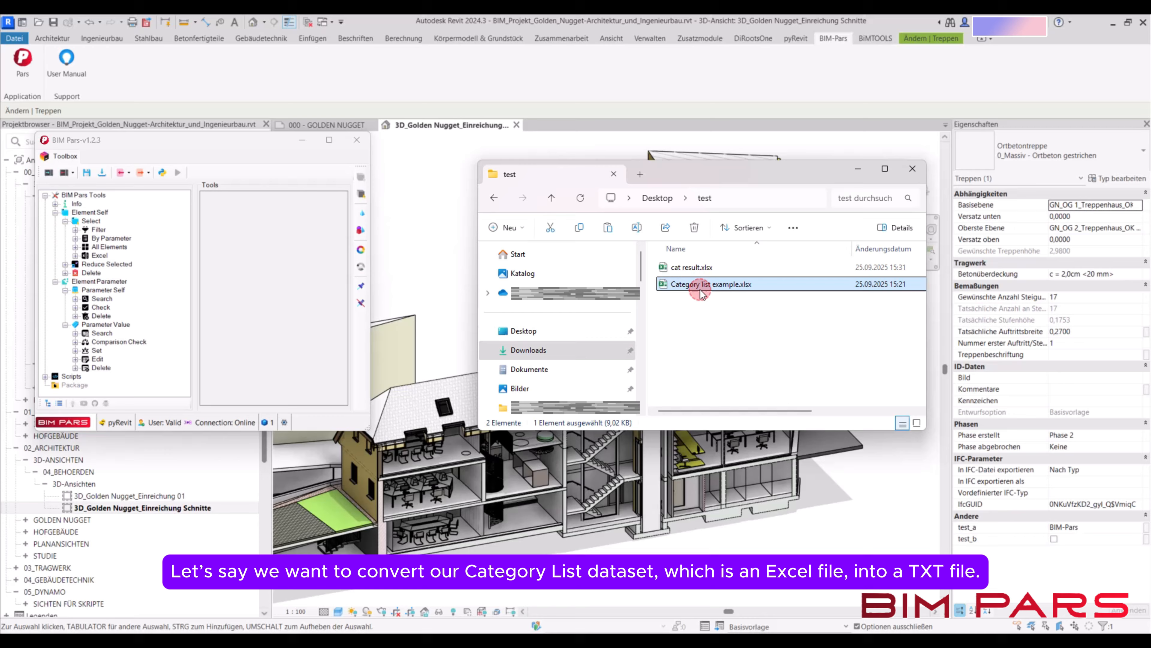
pyautogui.doubleClick(717, 283)
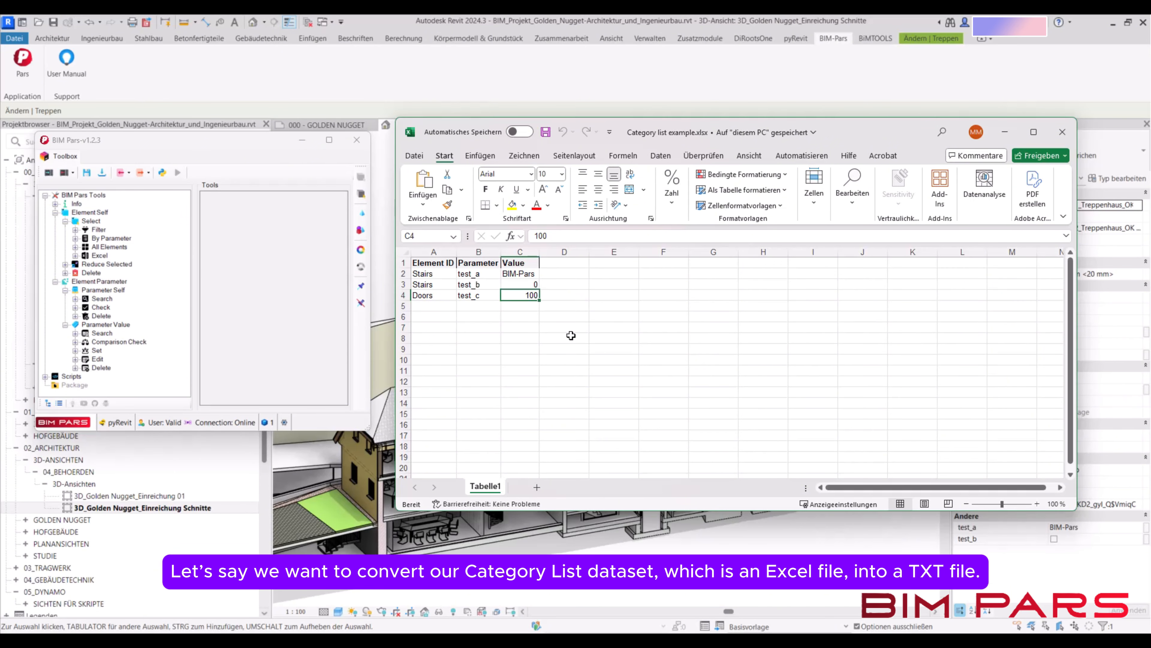
pyautogui.write('20')
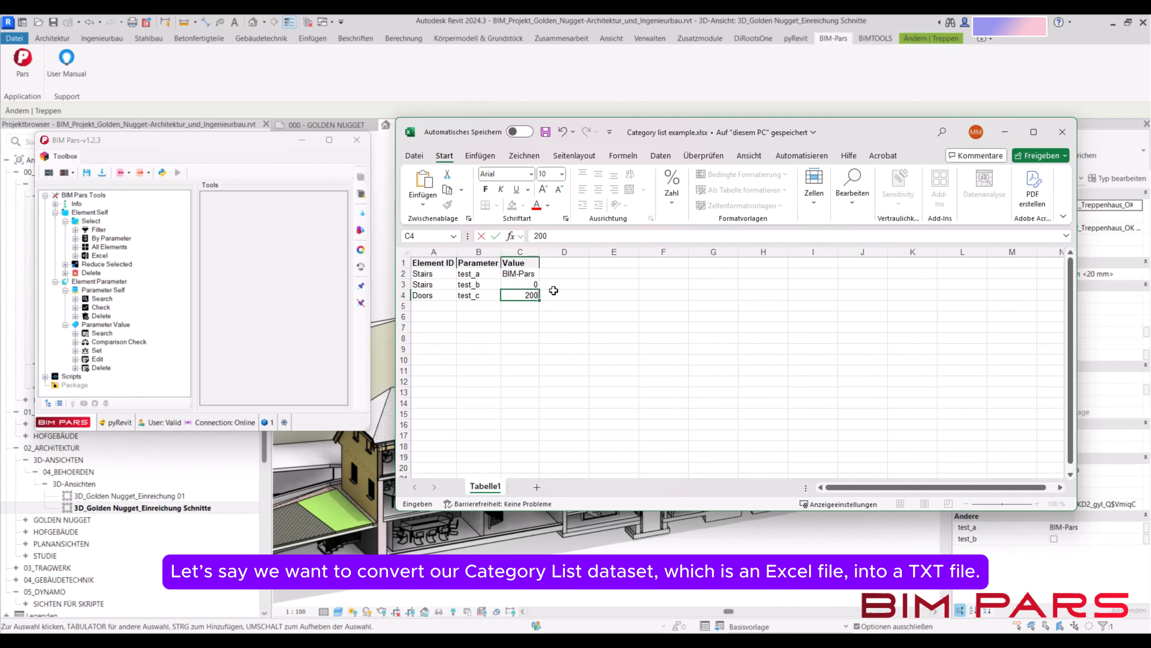
pyautogui.press('Up')
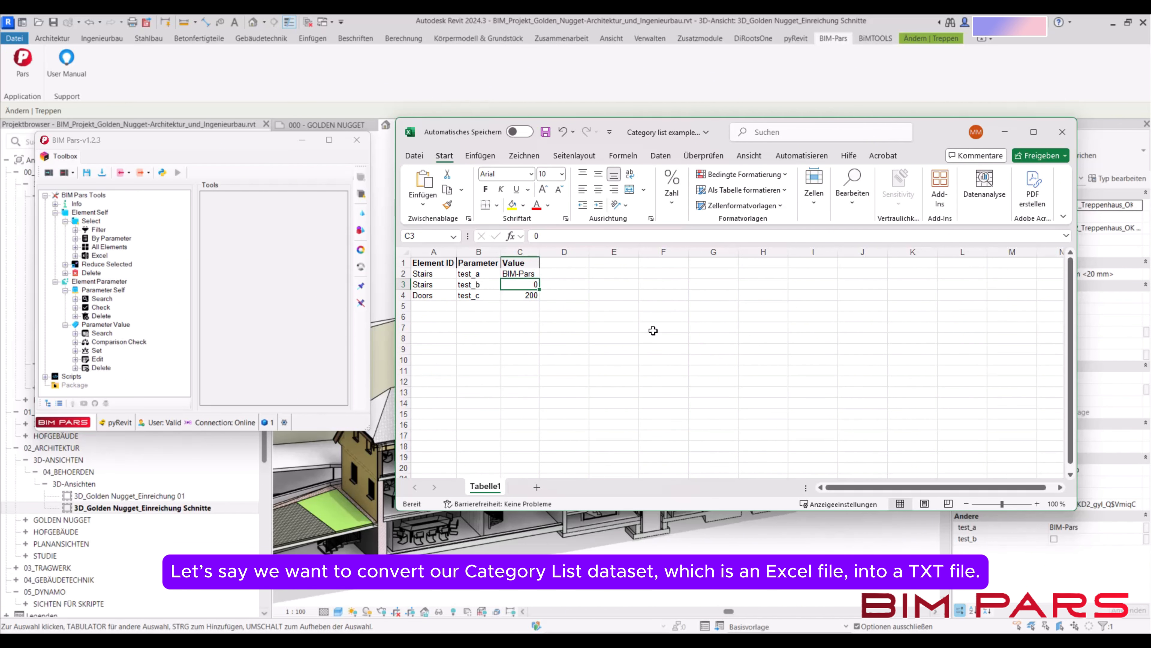
pyautogui.write('1')
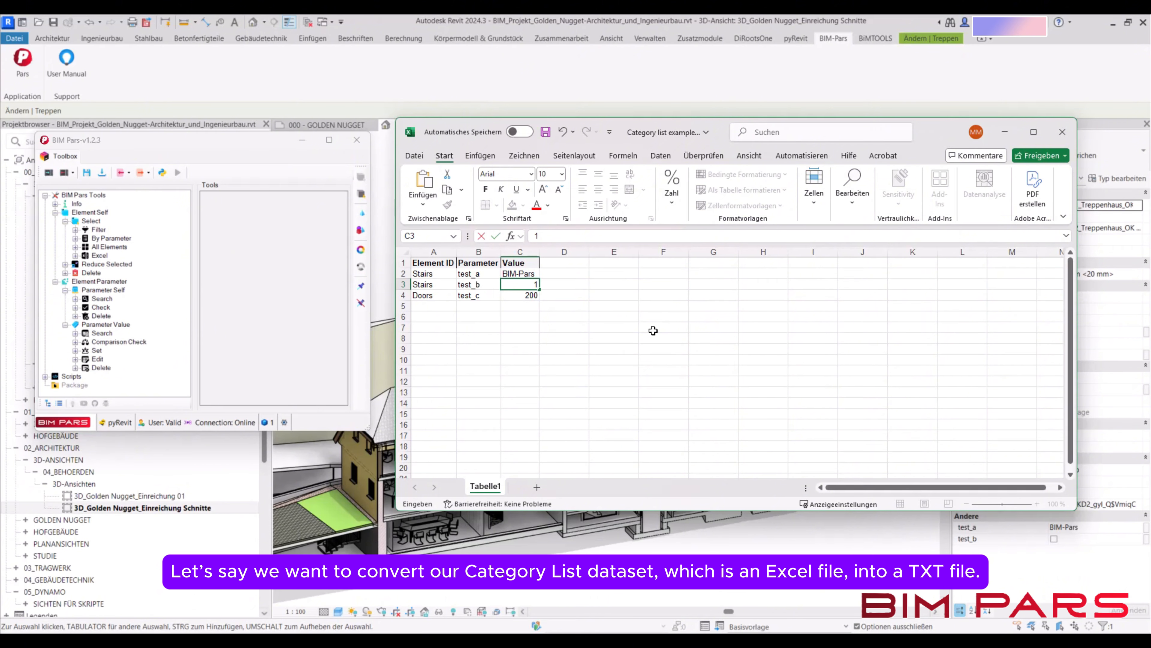
pyautogui.click(653, 330)
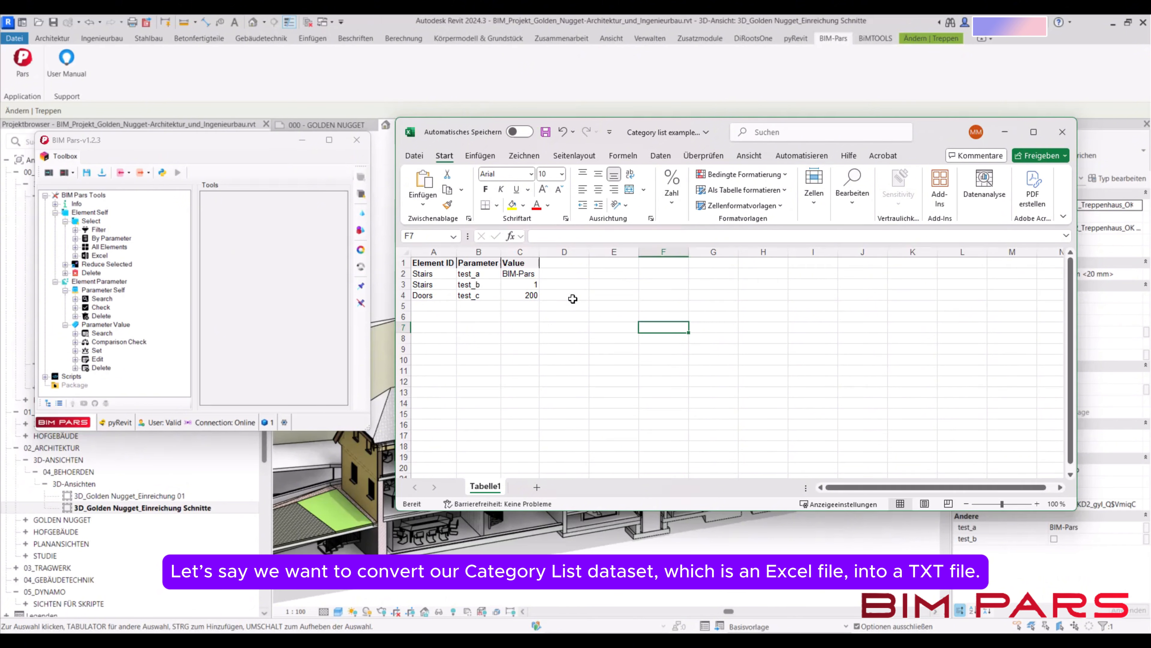
# Shorten the Stairs test_a value to Pars, save the workbook and return to the Revit model.
pyautogui.click(520, 274)
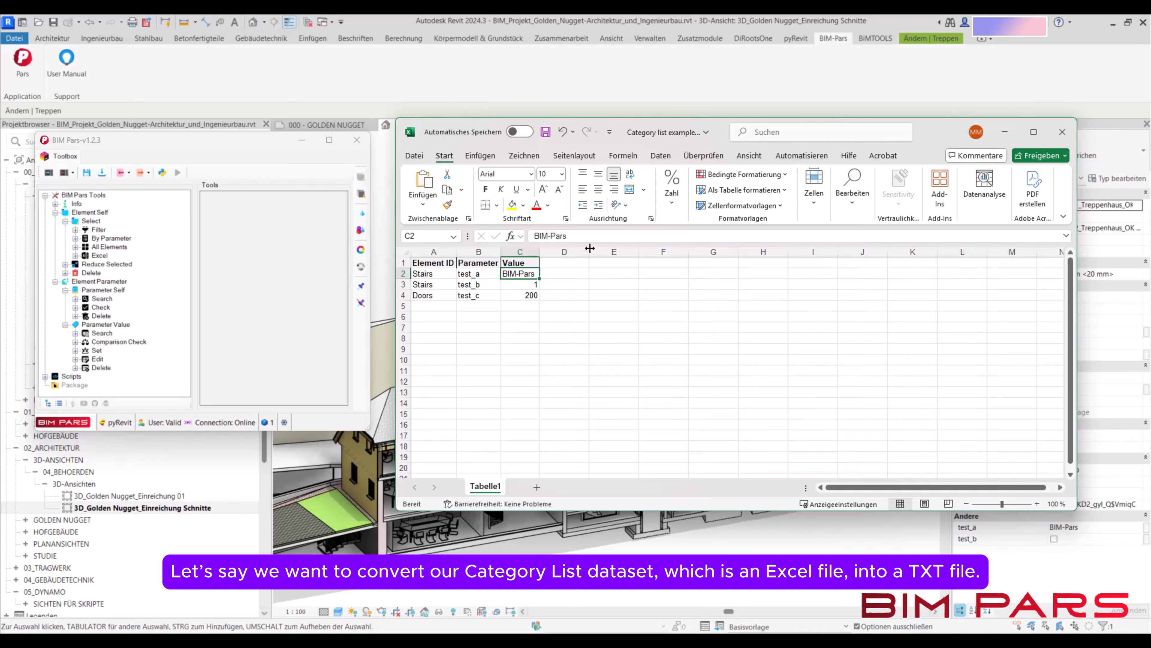
pyautogui.click(551, 235)
pyautogui.doubleClick(551, 235)
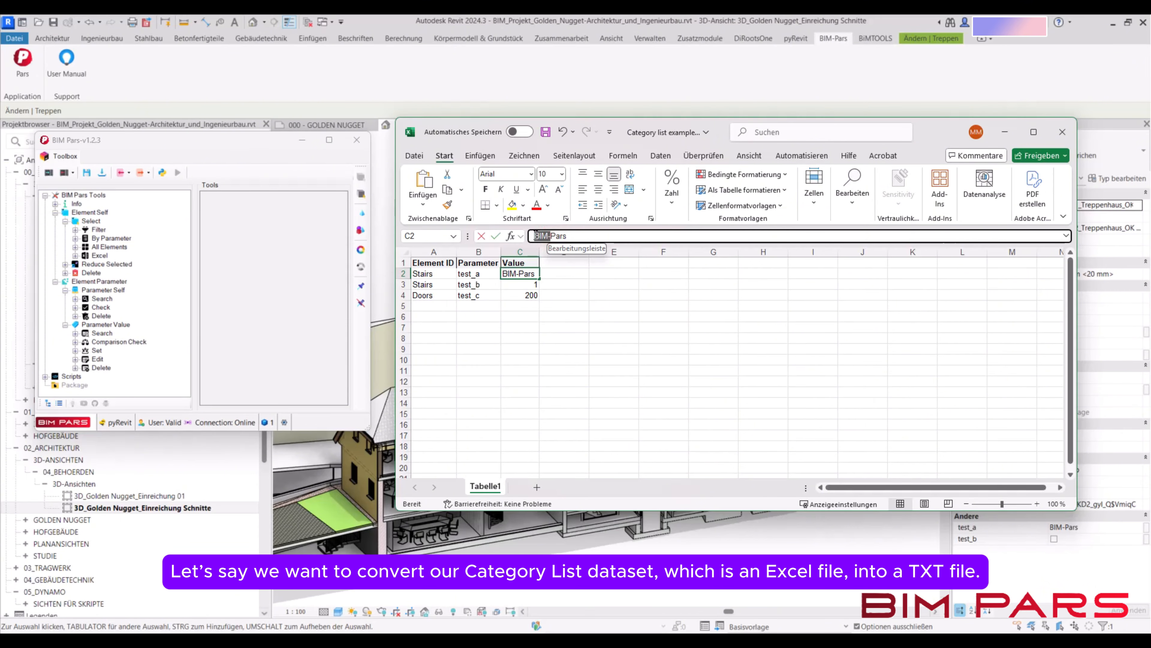
pyautogui.press('BackSpace')
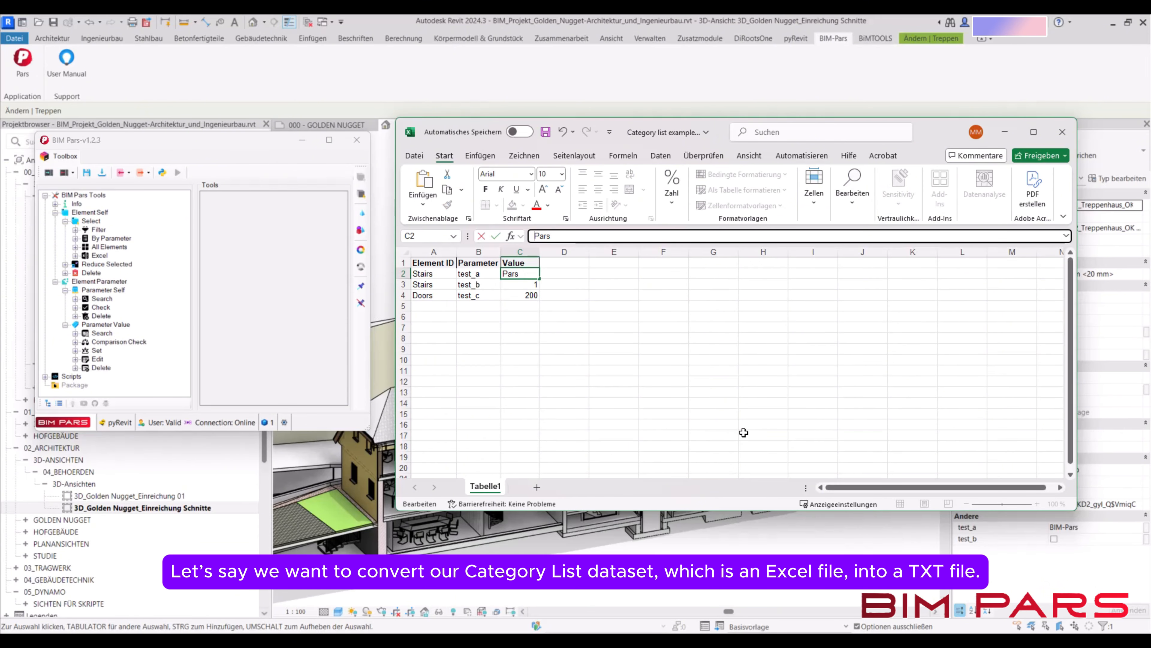
pyautogui.click(657, 352)
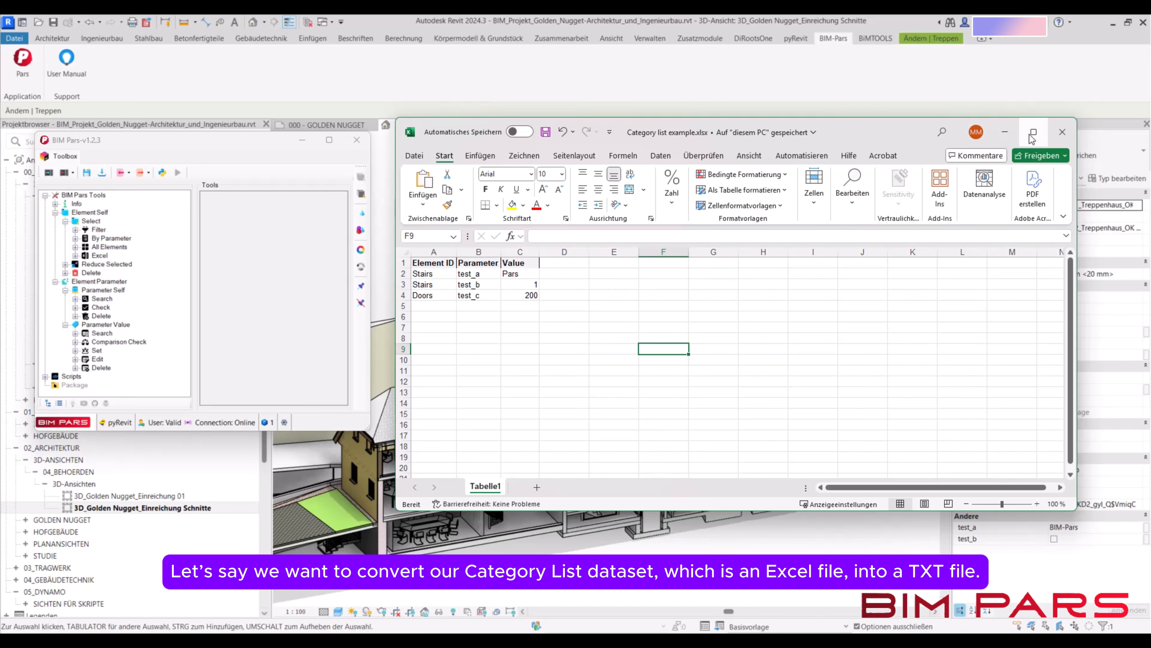
pyautogui.click(1005, 133)
pyautogui.click(857, 169)
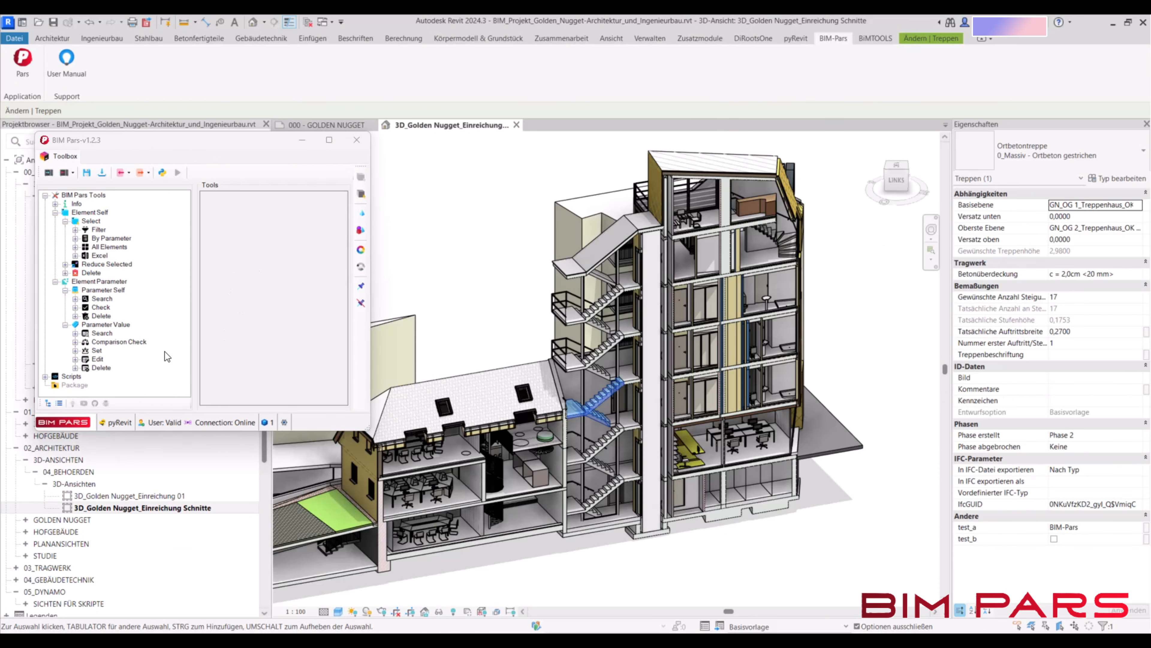
# Start Batch Parameter Set using Dataset and load Category list example.xlsx for conversion from Excel to a category list text file.
pyautogui.click(90, 351)
pyautogui.click(267, 283)
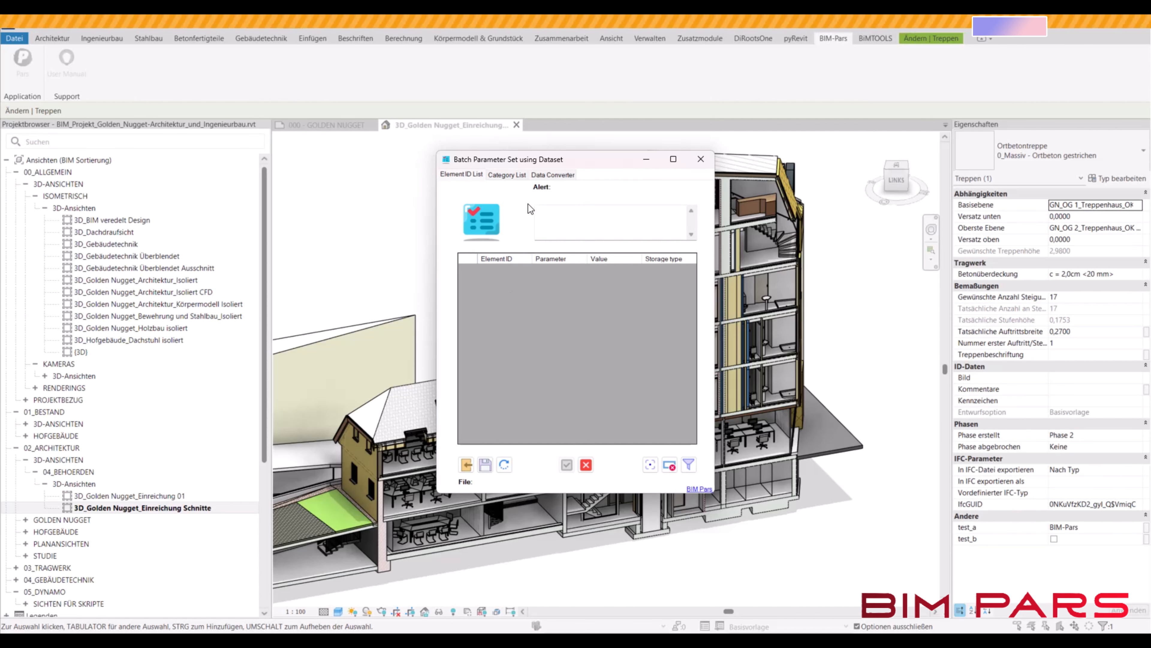
pyautogui.click(557, 174)
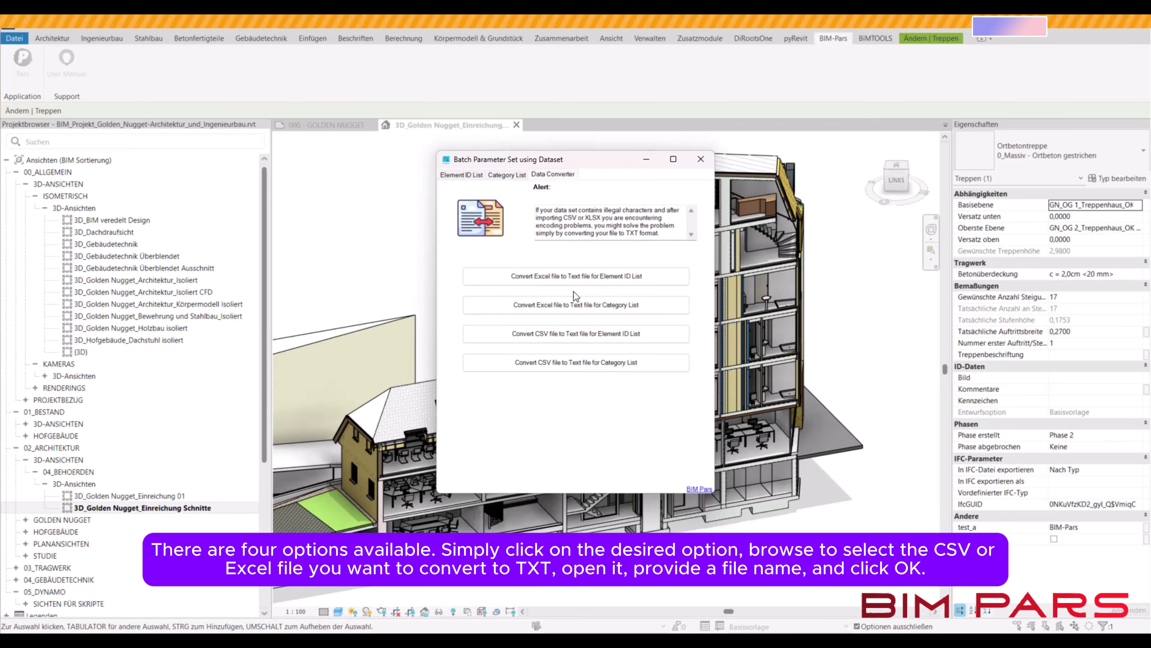
pyautogui.click(599, 308)
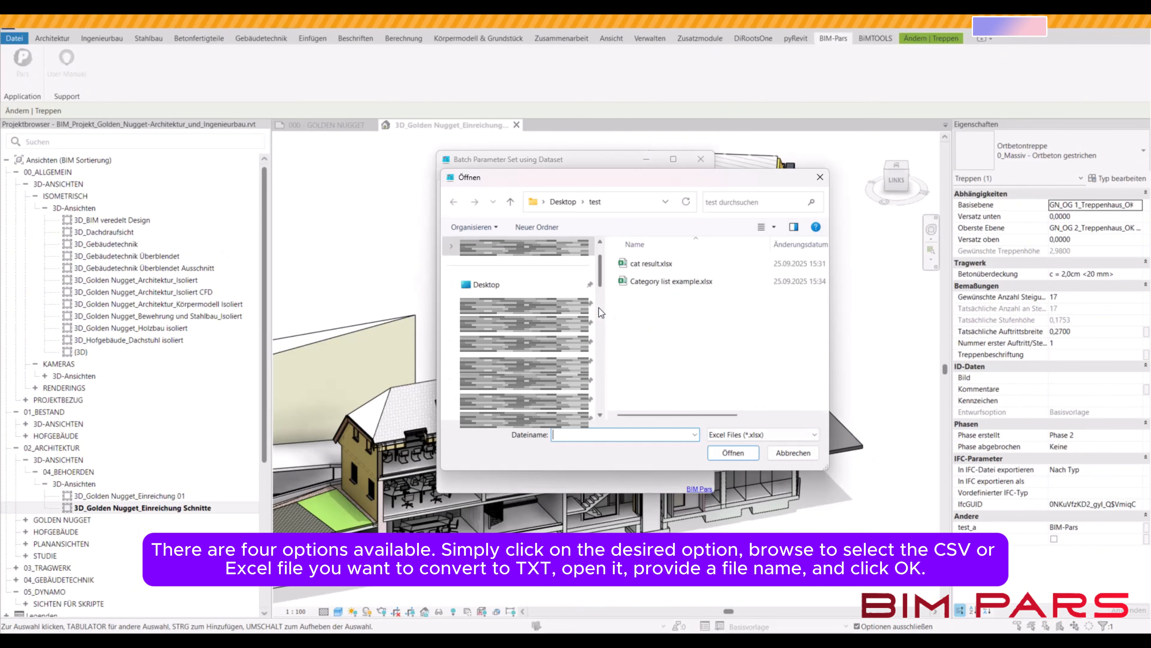
pyautogui.click(668, 282)
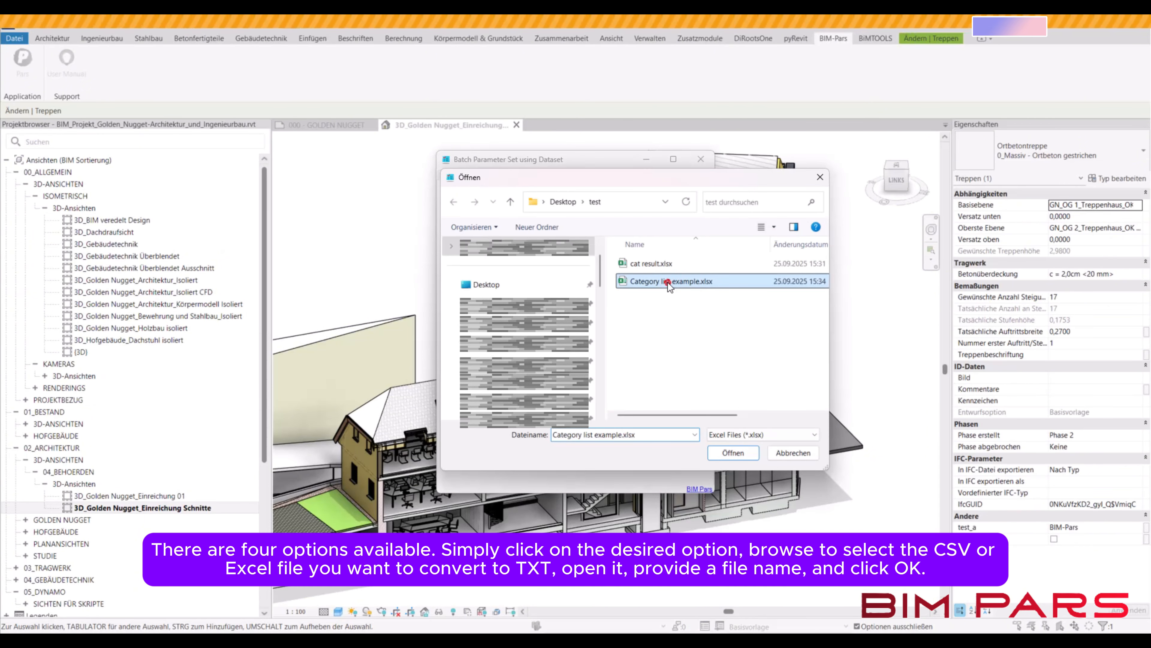
pyautogui.click(738, 455)
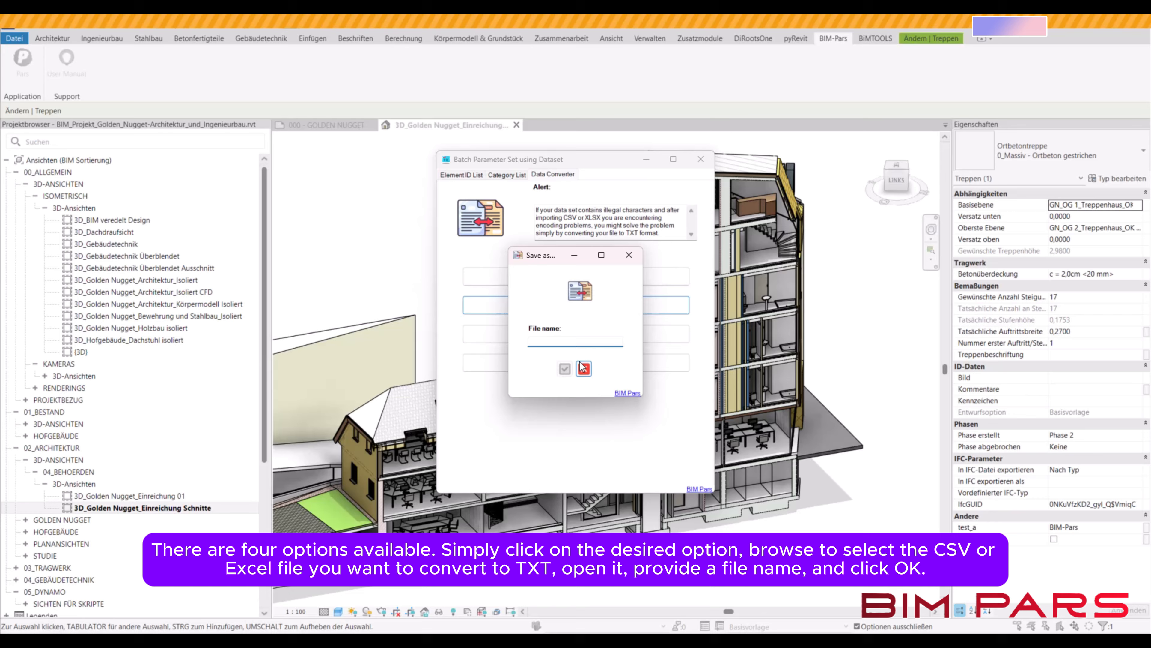
# Name the output file category list text and convert the Excel dataset to TXT.
pyautogui.click(542, 342)
pyautogui.doubleClick(574, 342)
pyautogui.press('BackSpace')
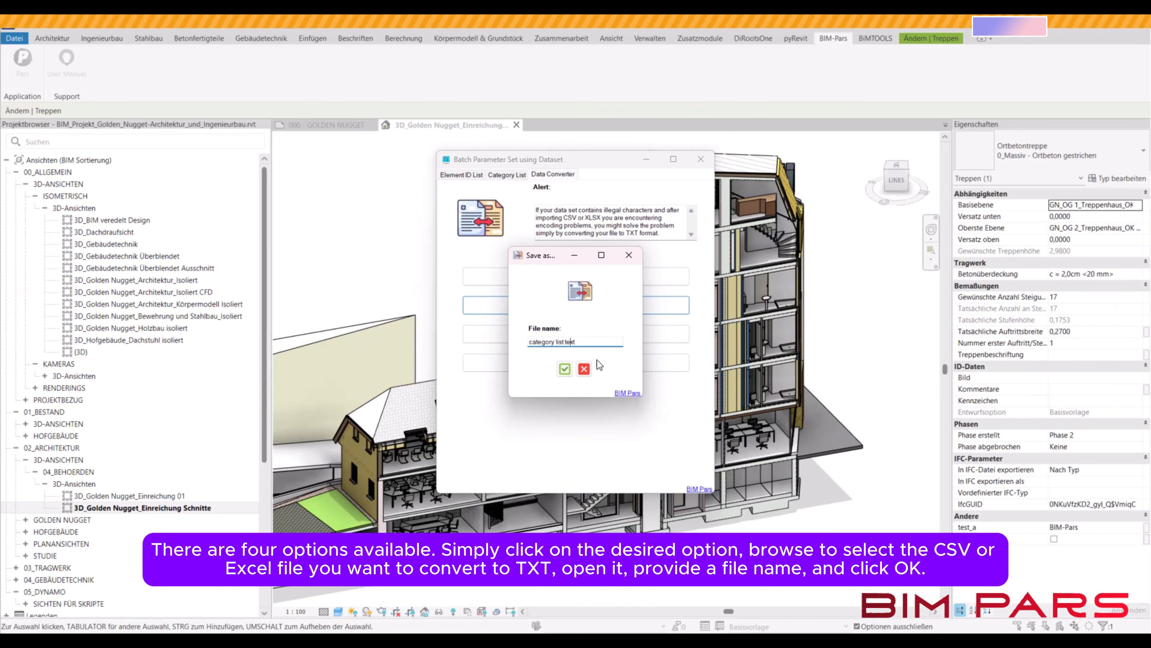
pyautogui.click(608, 343)
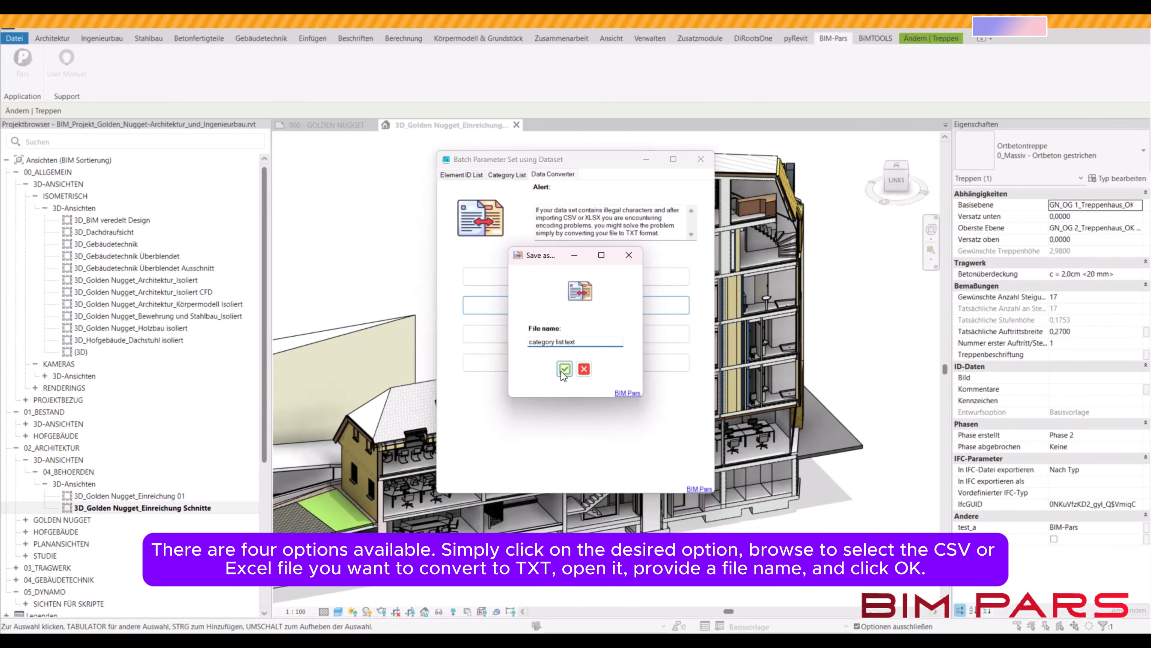
pyautogui.click(563, 370)
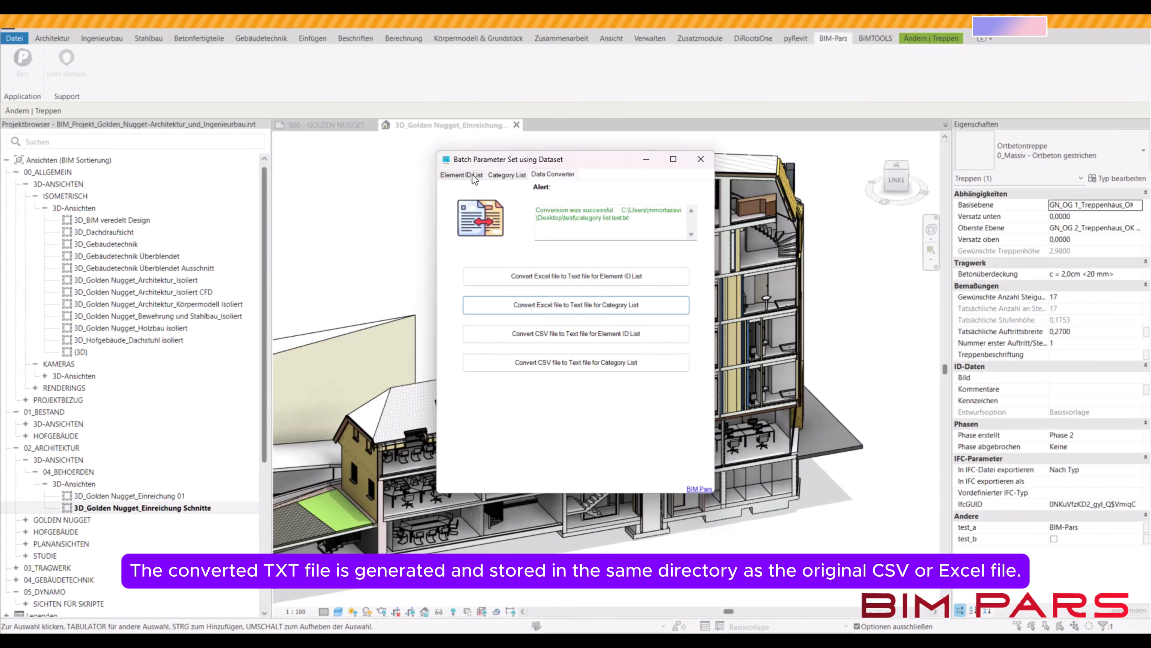
# Load category list text.txt as the category list dataset, apply its values to the stairs and doors, and close the tool.
pyautogui.click(500, 174)
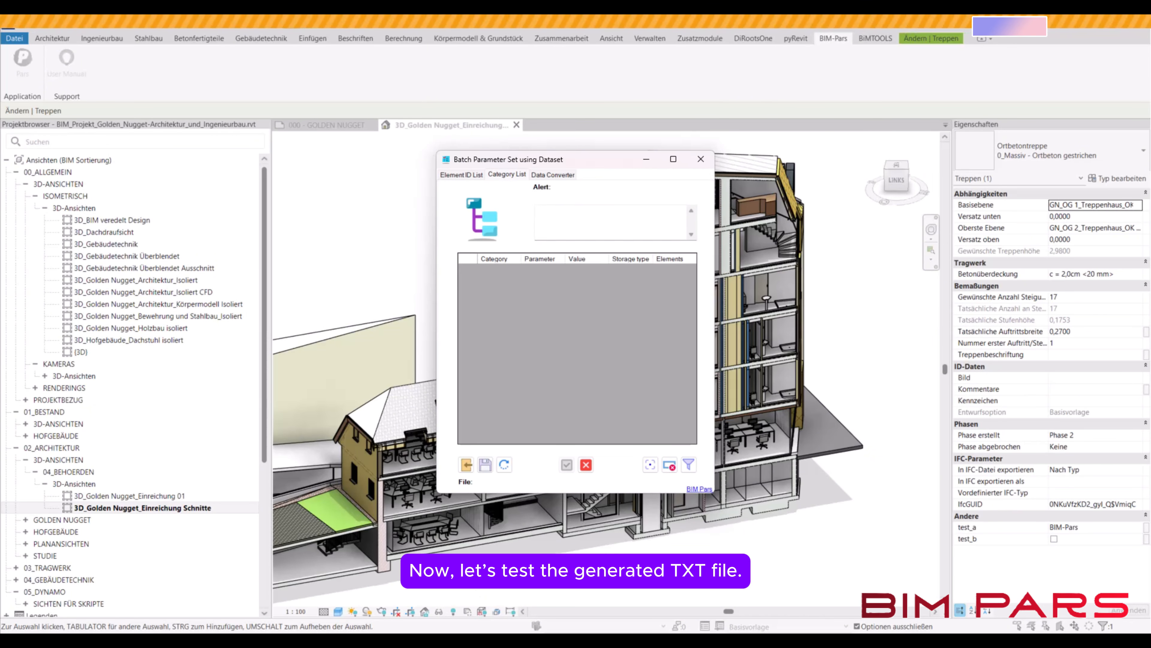
pyautogui.hotkey('alt', 'Tab')
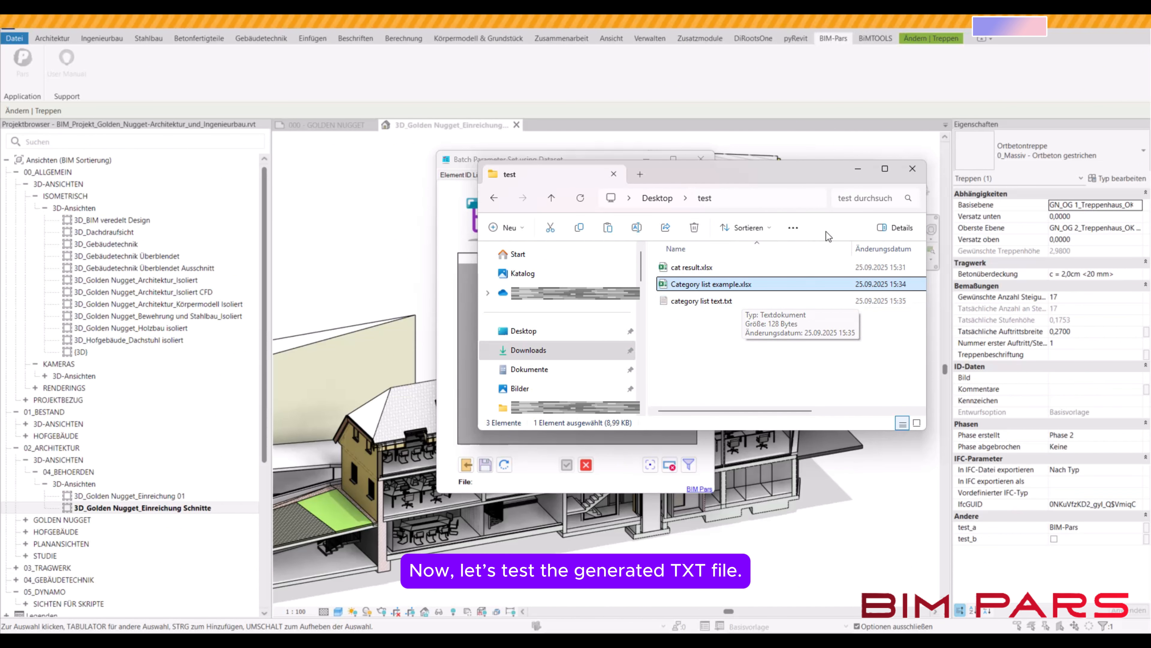
pyautogui.click(859, 170)
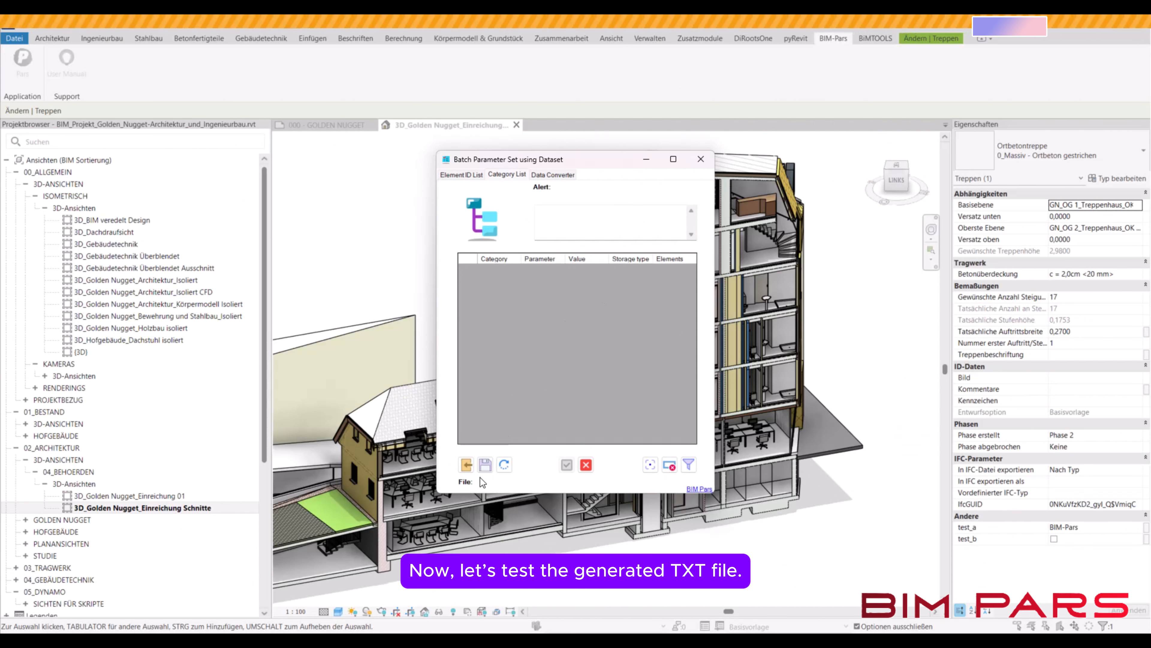
pyautogui.click(466, 465)
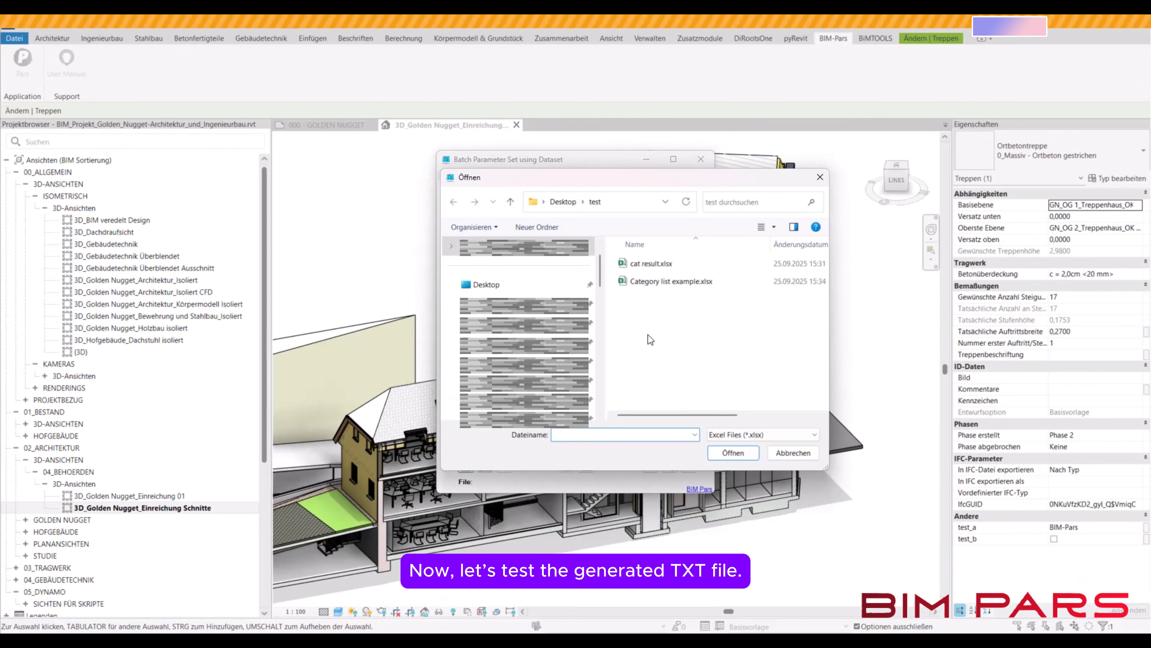
pyautogui.click(734, 434)
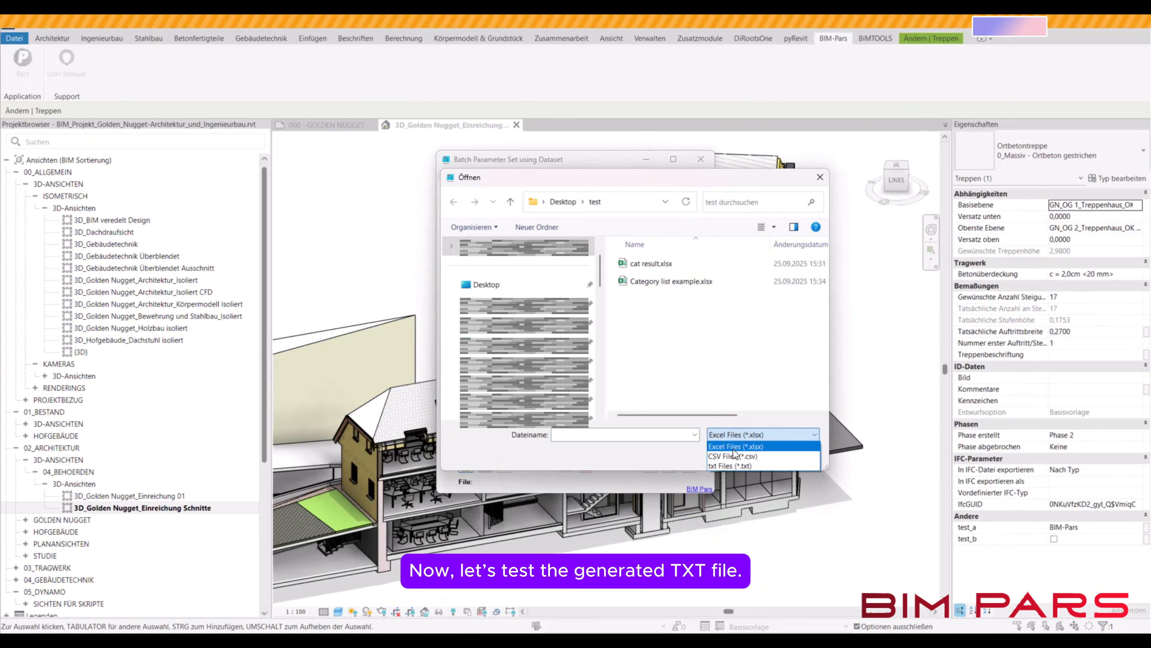
pyautogui.click(728, 466)
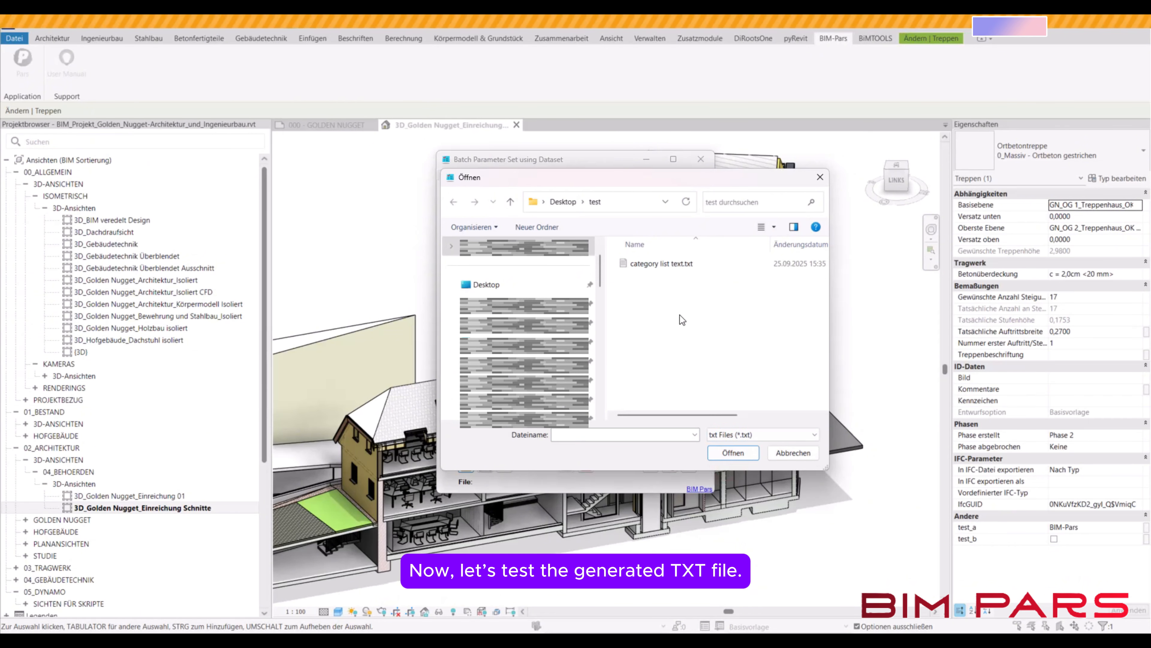
pyautogui.doubleClick(661, 264)
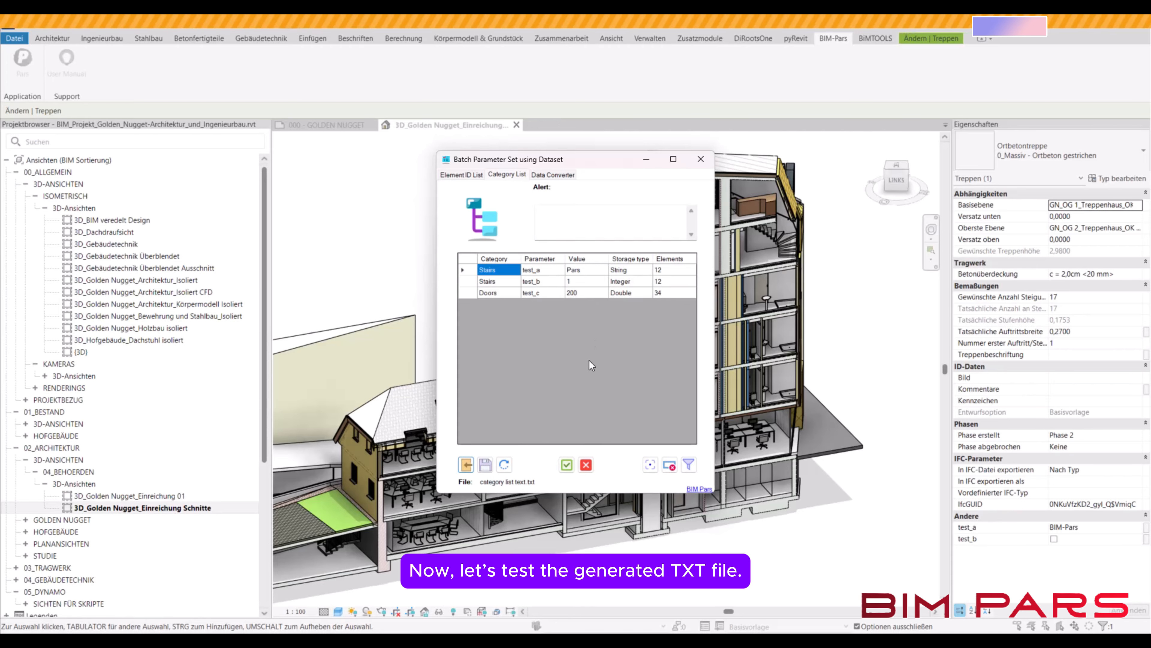
pyautogui.click(565, 466)
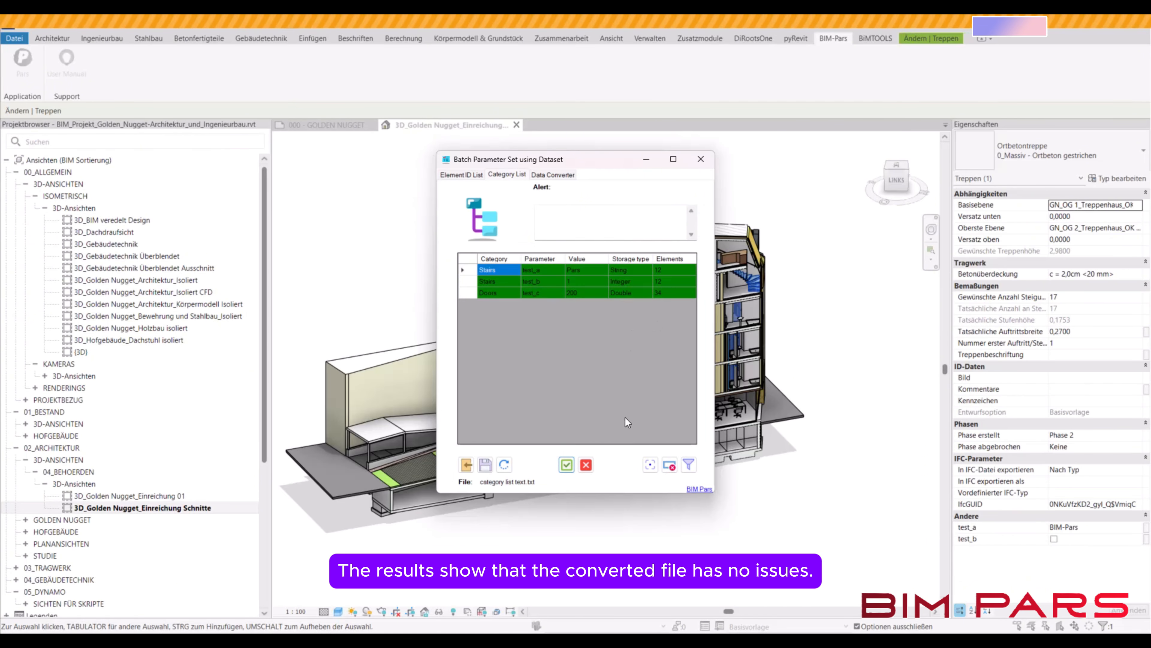
pyautogui.click(588, 465)
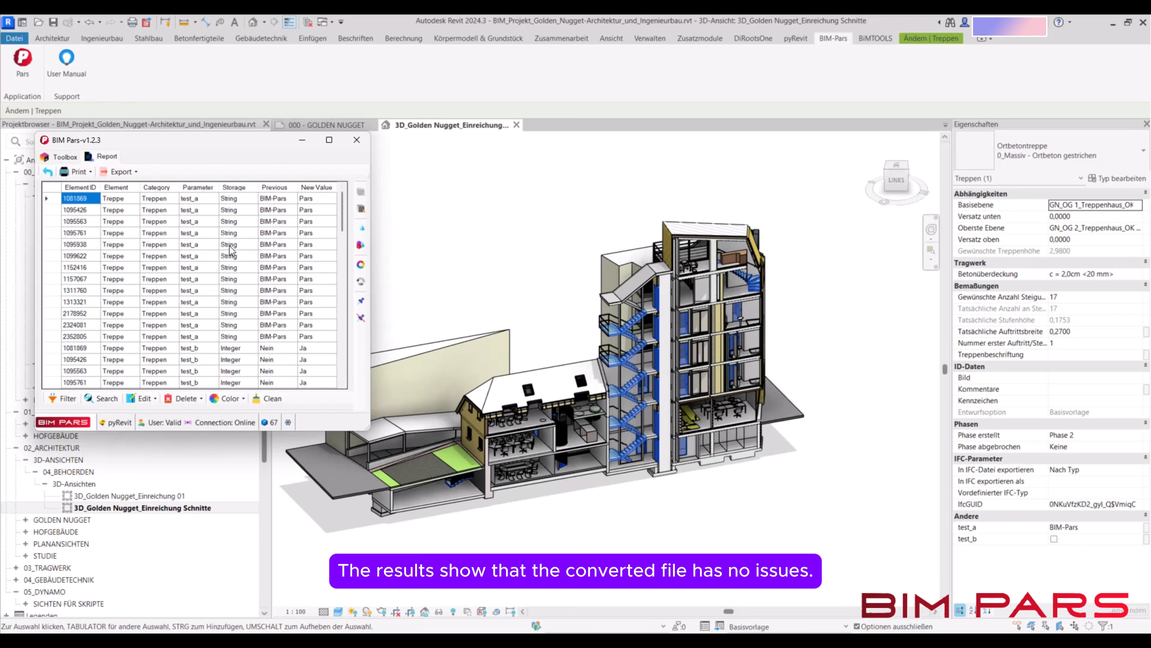
# Review the previous and new values of test_a, test_b and test_c in the enlarged report, then close it.
pyautogui.click(329, 140)
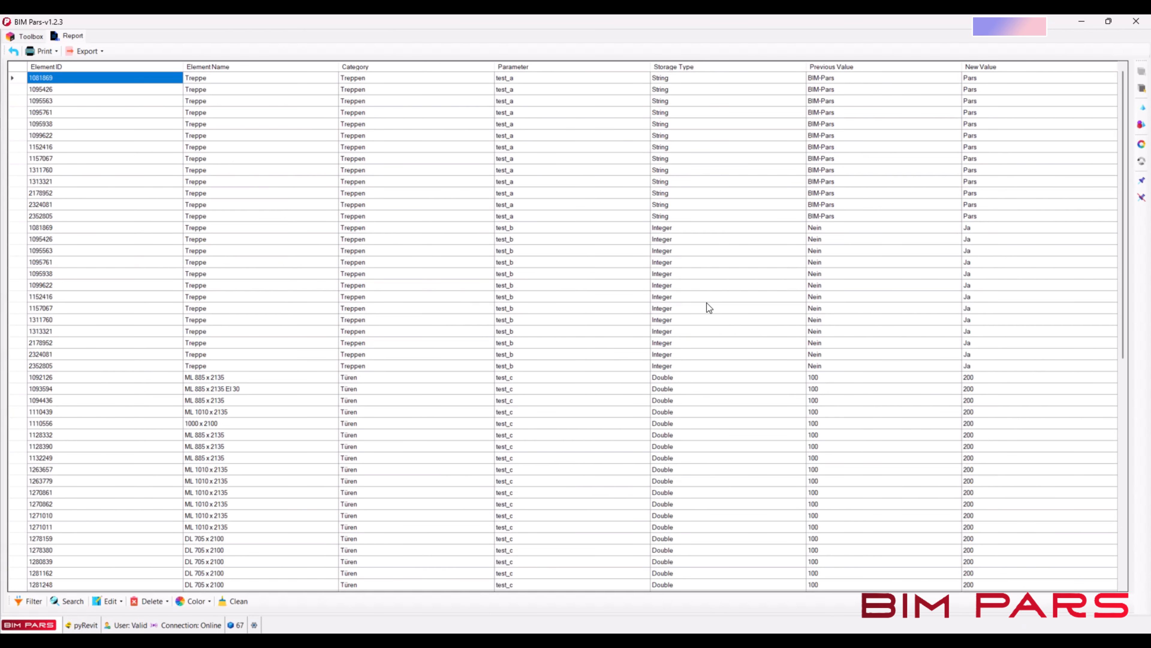
pyautogui.scroll(-4, 1003, 125)
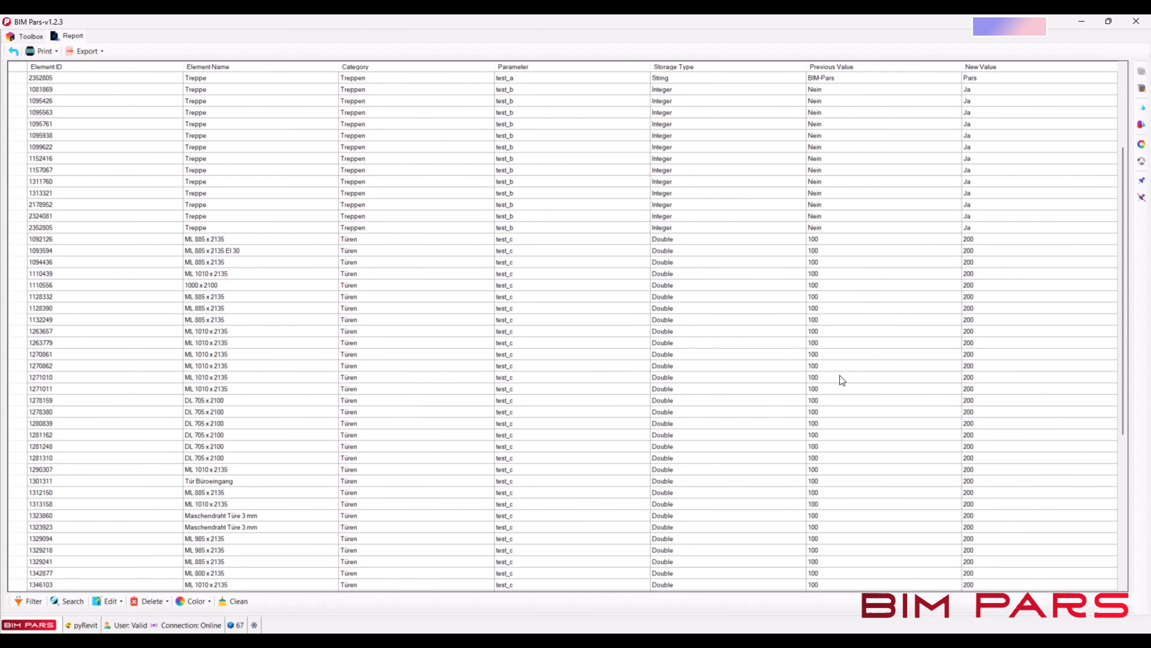
pyautogui.click(984, 367)
pyautogui.scroll(-8, 943, 383)
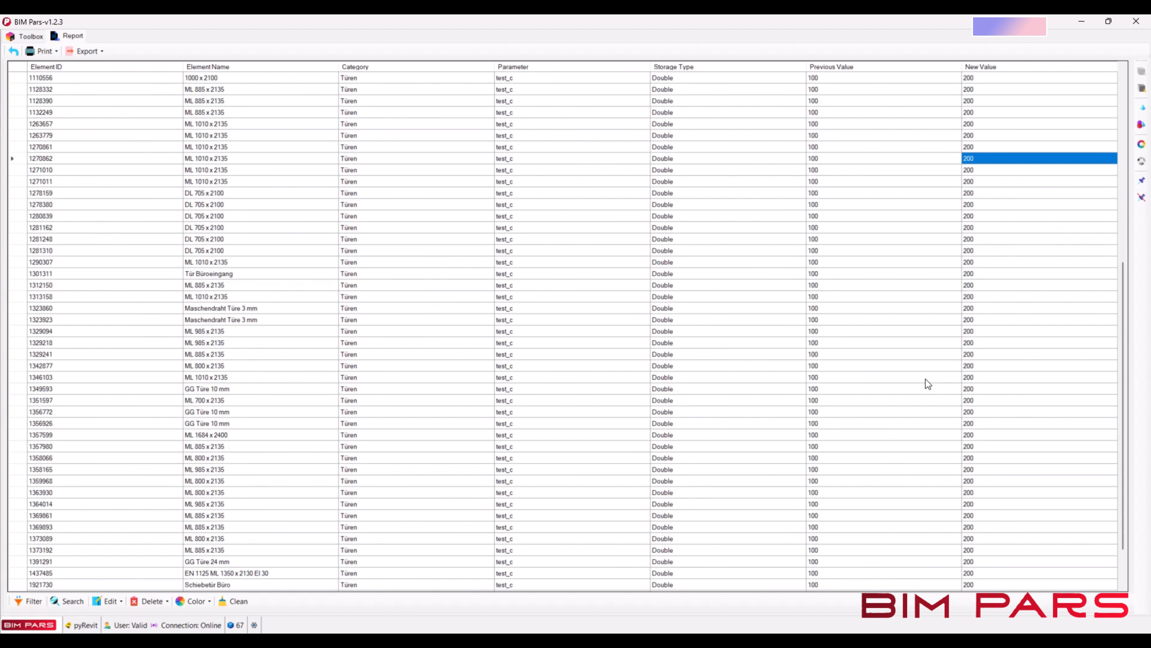
pyautogui.scroll(12, 916, 366)
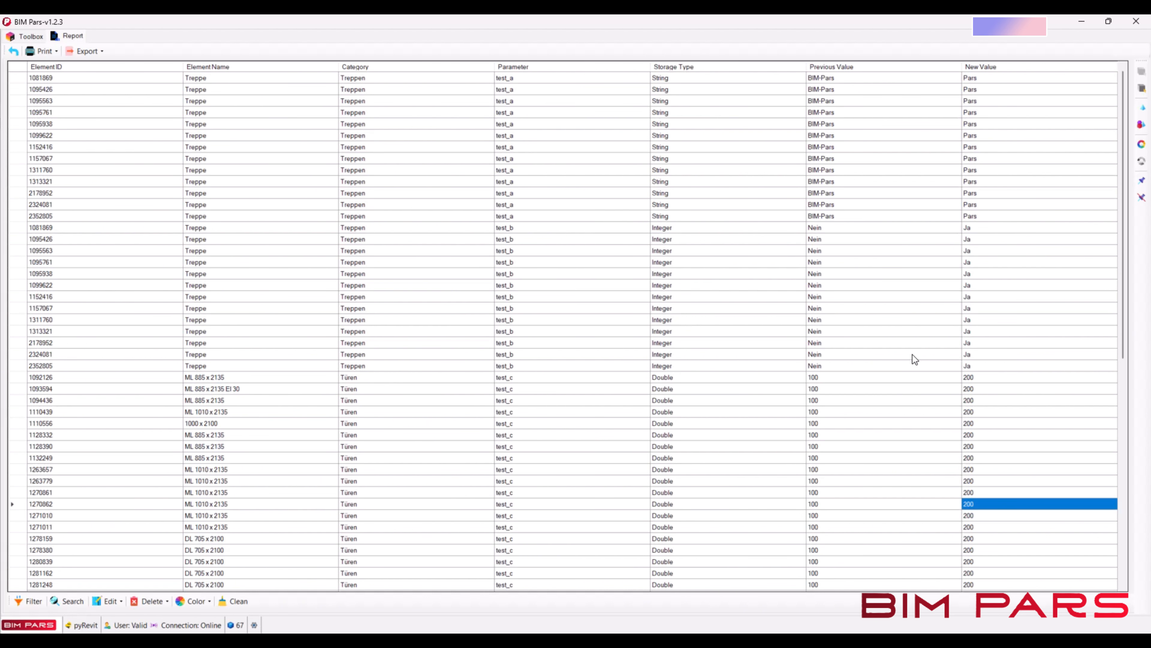
pyautogui.click(1137, 21)
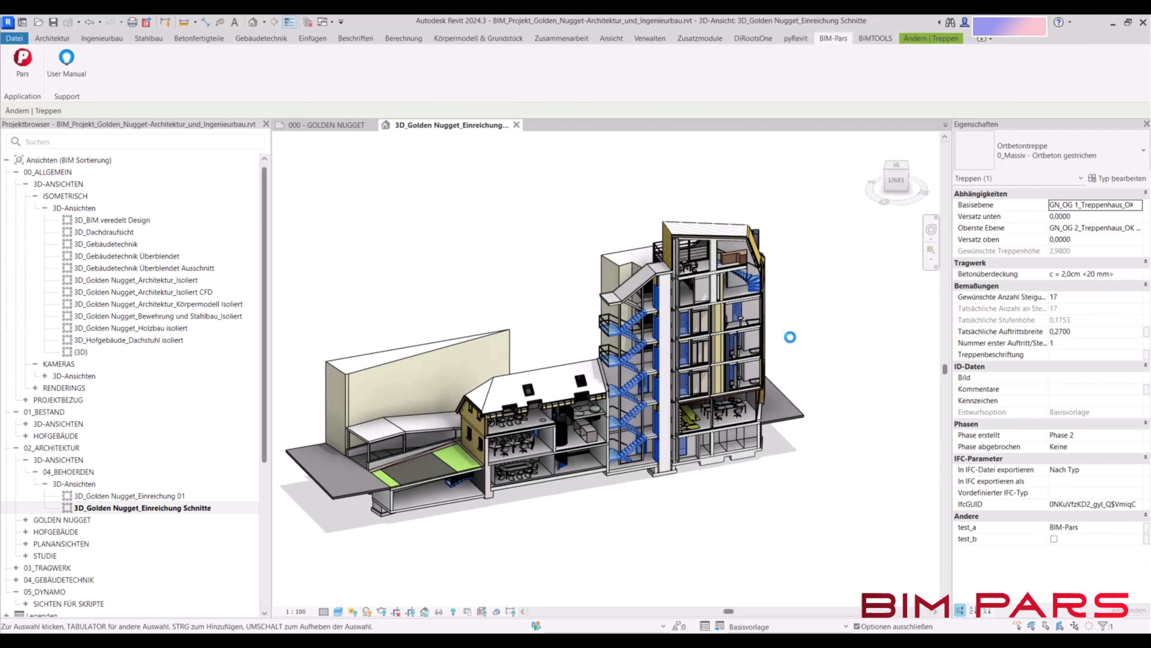
# Inspect test_a and test_b on a stair flight and test_c on a door in the tall building, then clear the selection.
pyautogui.click(683, 506)
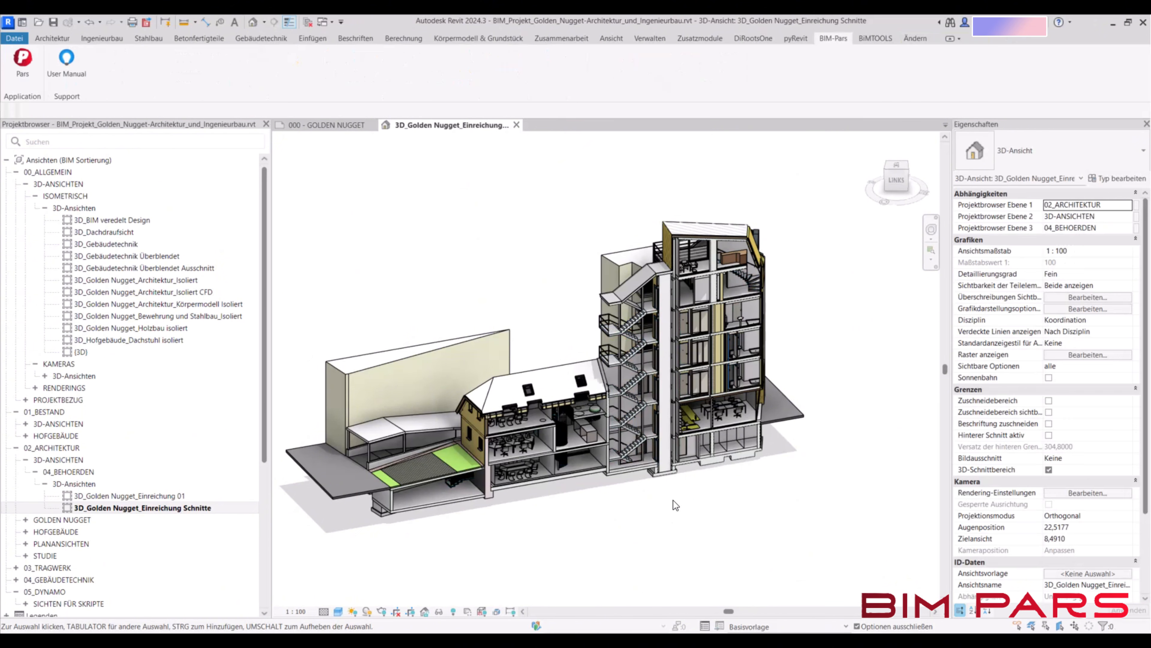
pyautogui.click(619, 387)
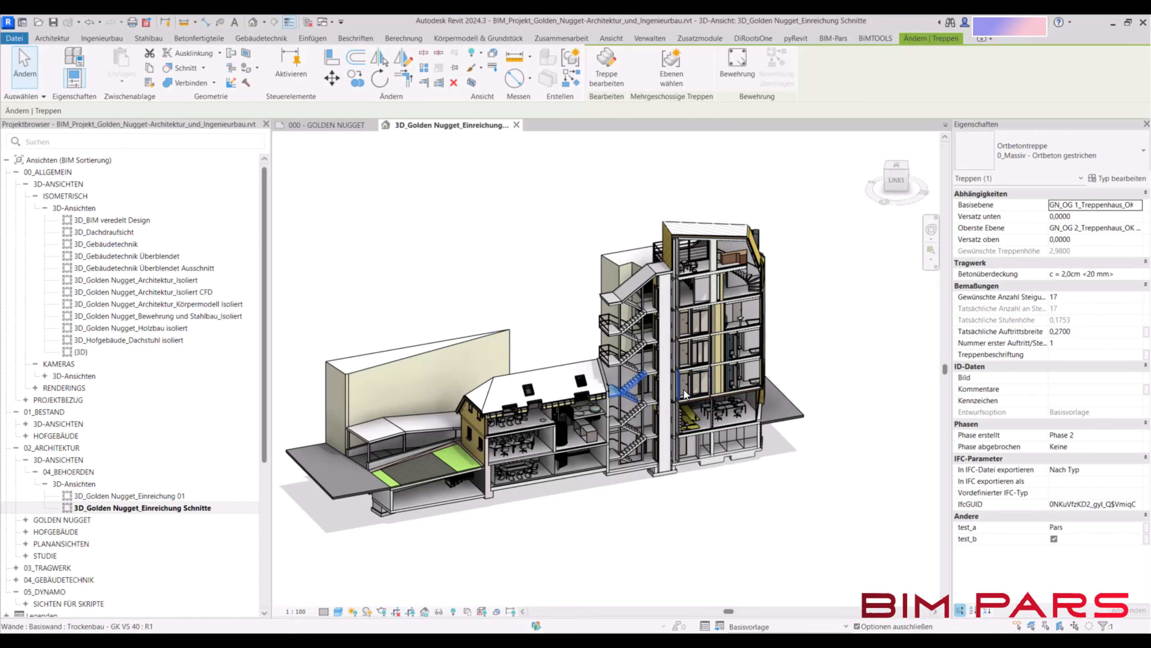
pyautogui.scroll(3, 685, 370)
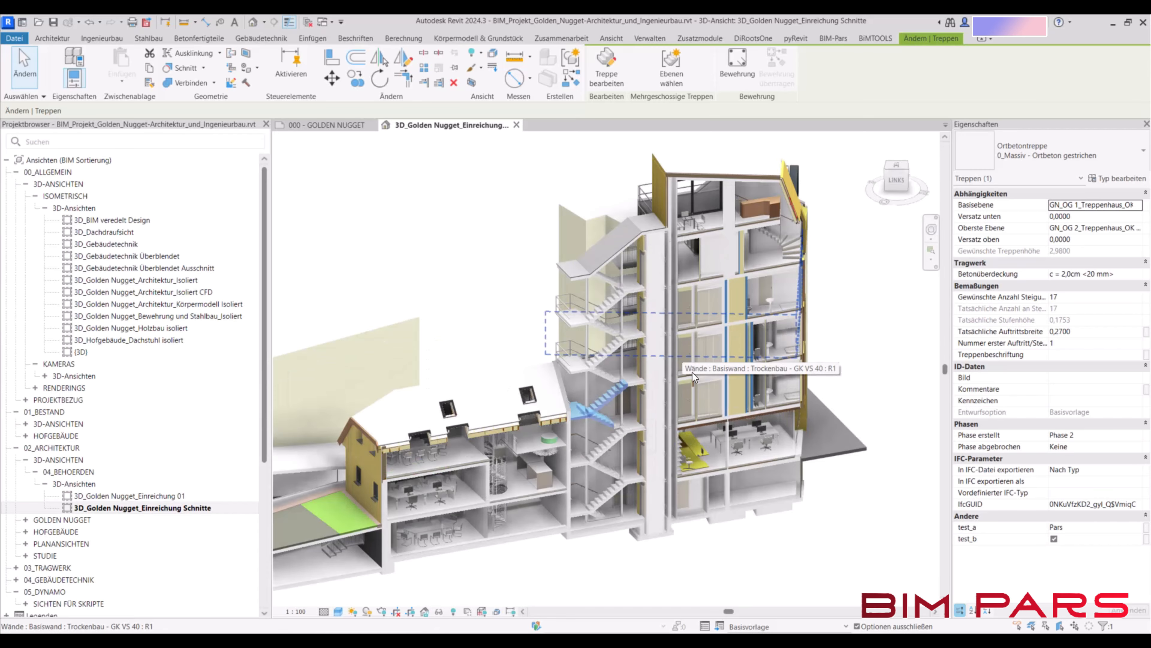
pyautogui.click(685, 366)
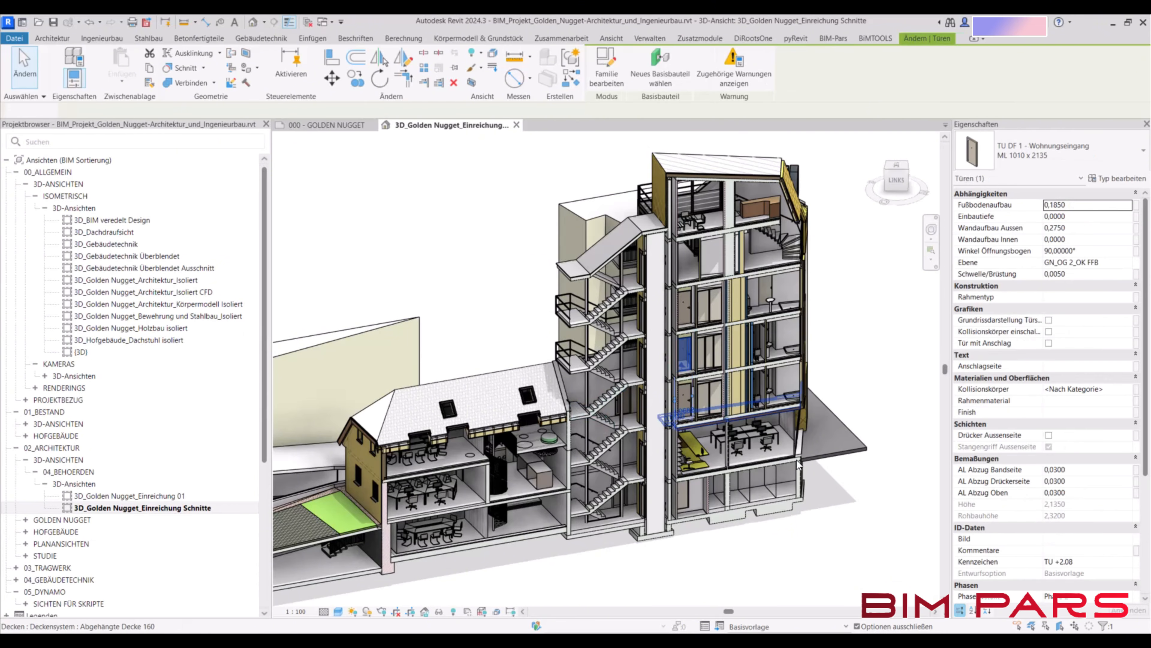
pyautogui.scroll(-3, 1029, 585)
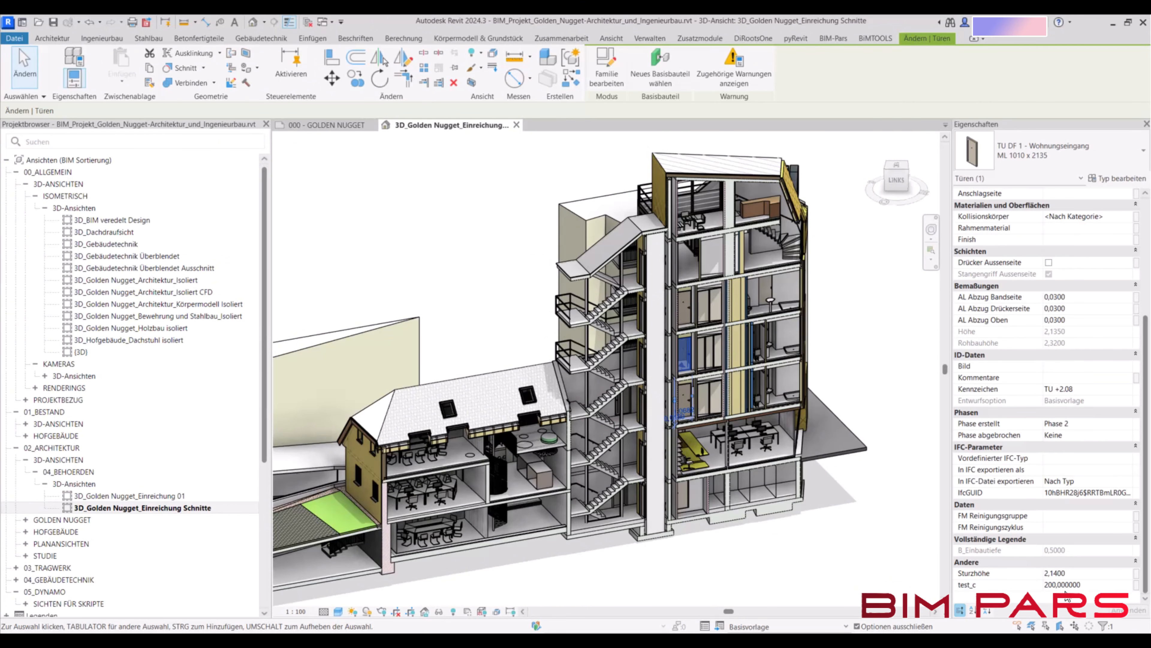
pyautogui.click(843, 532)
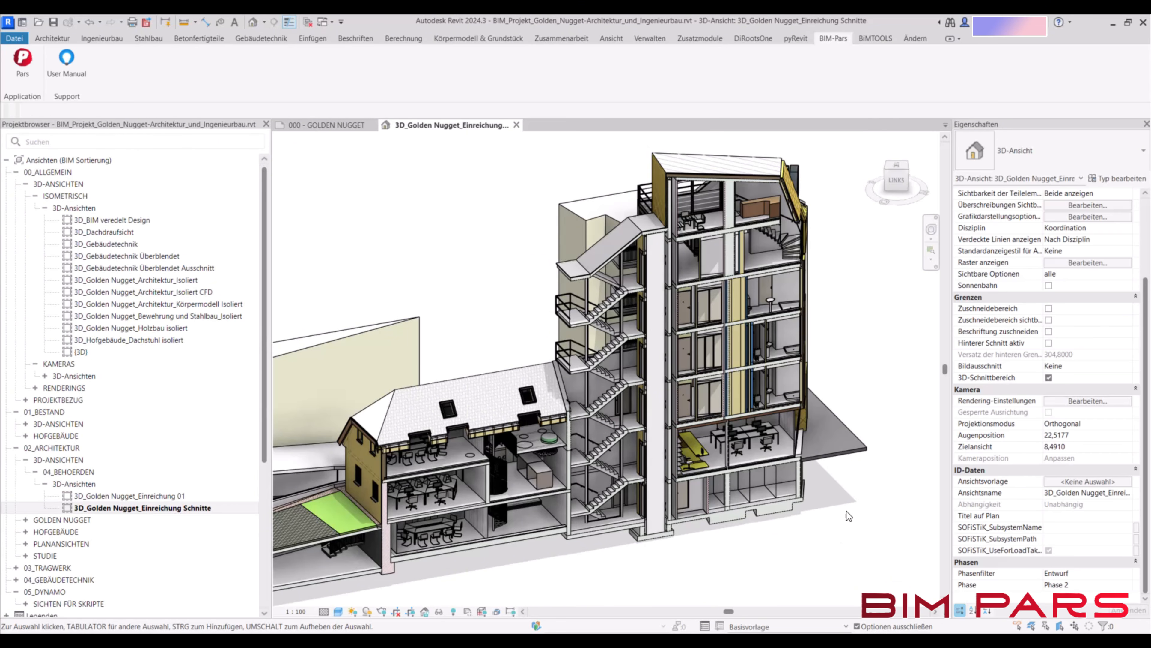